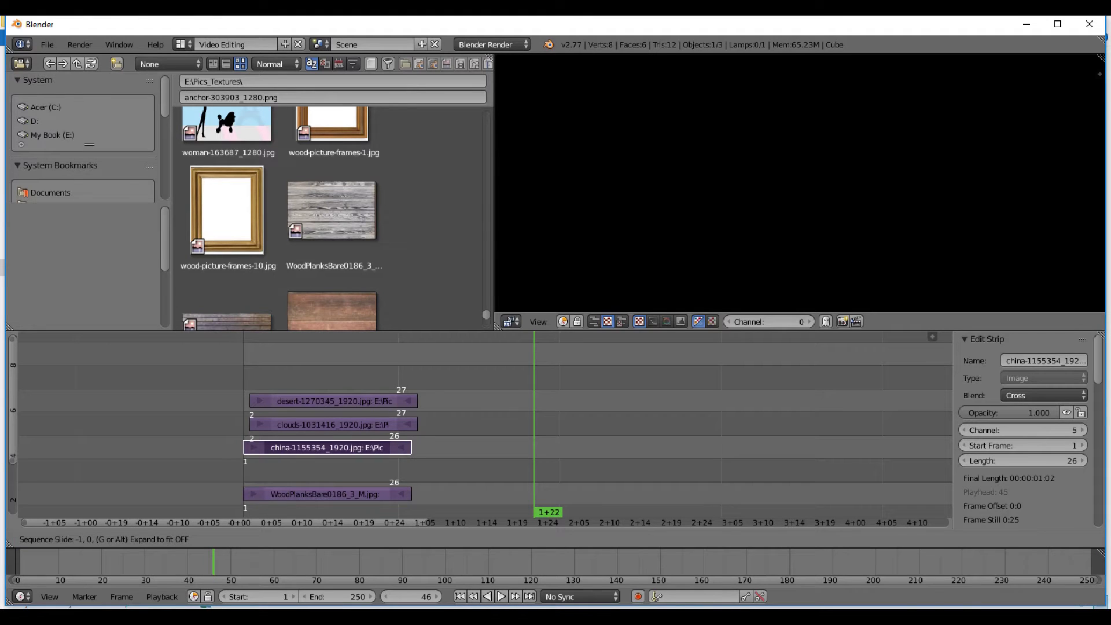
# Shift the china, clouds and desert image strips so that each one starts at frame 1.
pyautogui.click(327, 448)
pyautogui.rightClick(330, 425)
pyautogui.press('g')
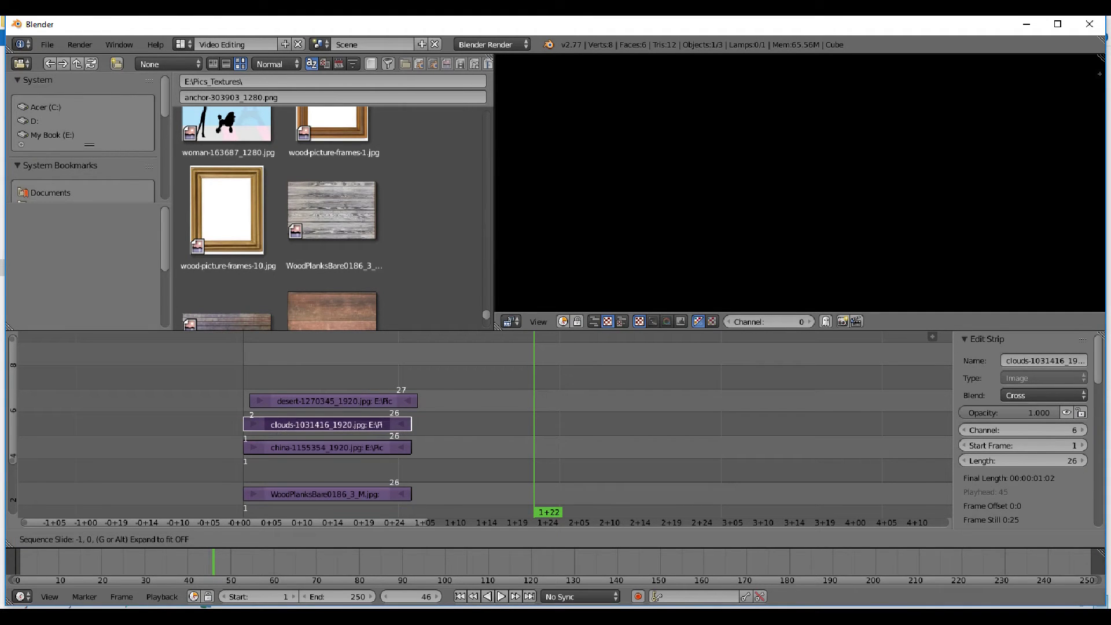
pyautogui.click(330, 425)
pyautogui.rightClick(333, 401)
pyautogui.press('g')
pyautogui.click(328, 402)
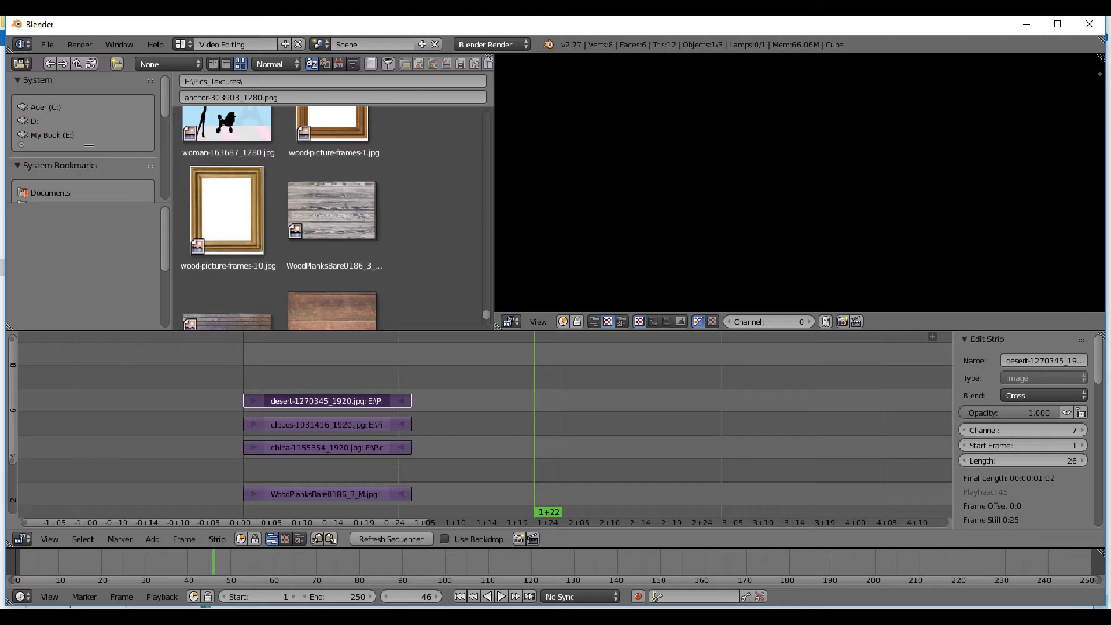
# Move the clouds and desert image strips together up to channels 8 and 9, keeping their start at frame 1.
pyautogui.rightClick(328, 448)
pyautogui.rightClick(327, 424)
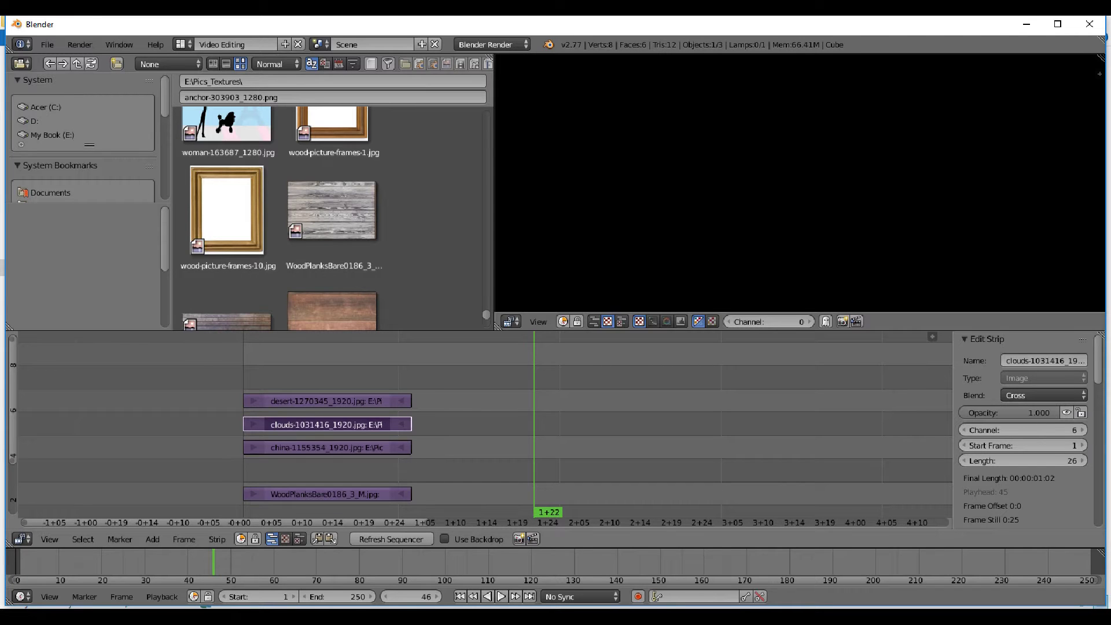
pyautogui.keyDown('shift'); pyautogui.rightClick(327, 401); pyautogui.keyUp('shift')
pyautogui.moveTo(327, 401); pyautogui.dragTo(328, 443, button='middle')
pyautogui.press('g')
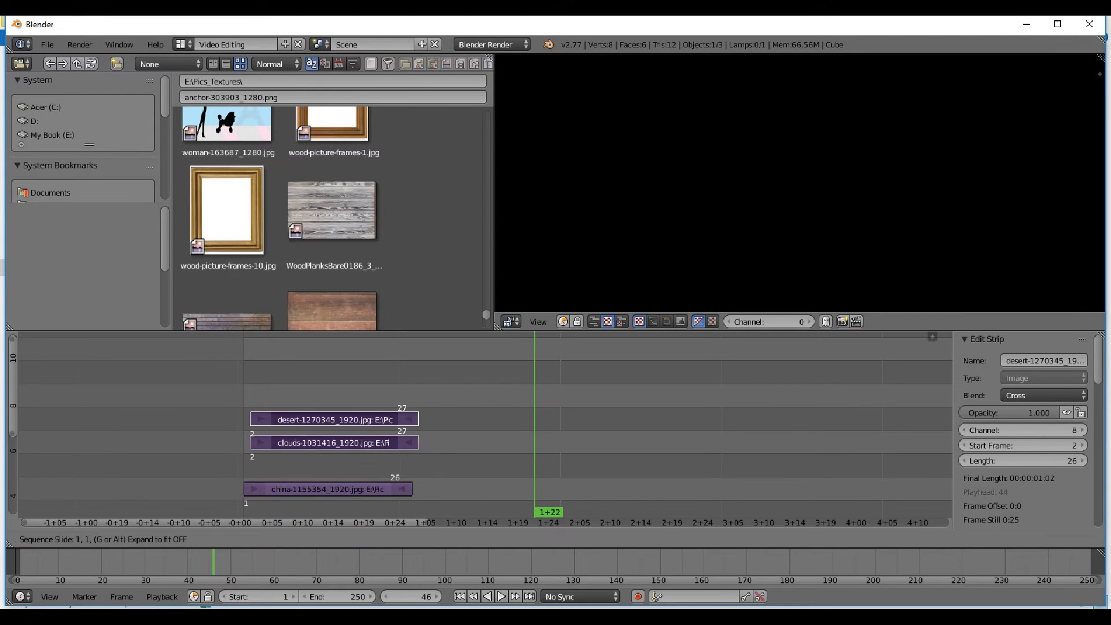
pyautogui.click(328, 397)
# Space out the image strips by placing clouds in channel 7 and desert in channel 9, leaving a free channel above each.
pyautogui.rightClick(328, 397)
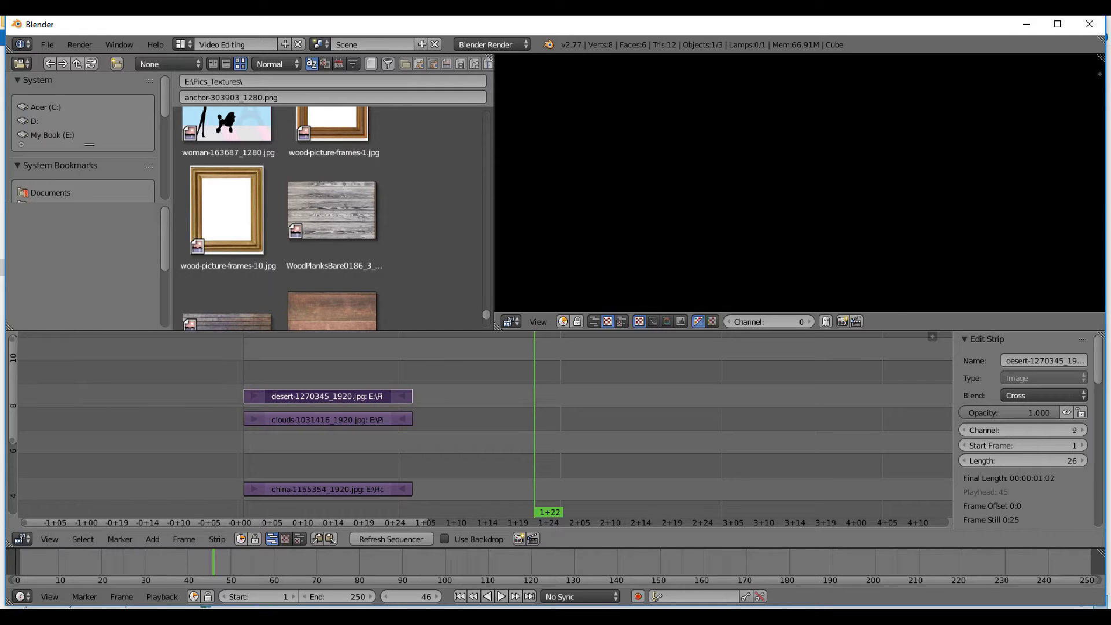
pyautogui.press('g')
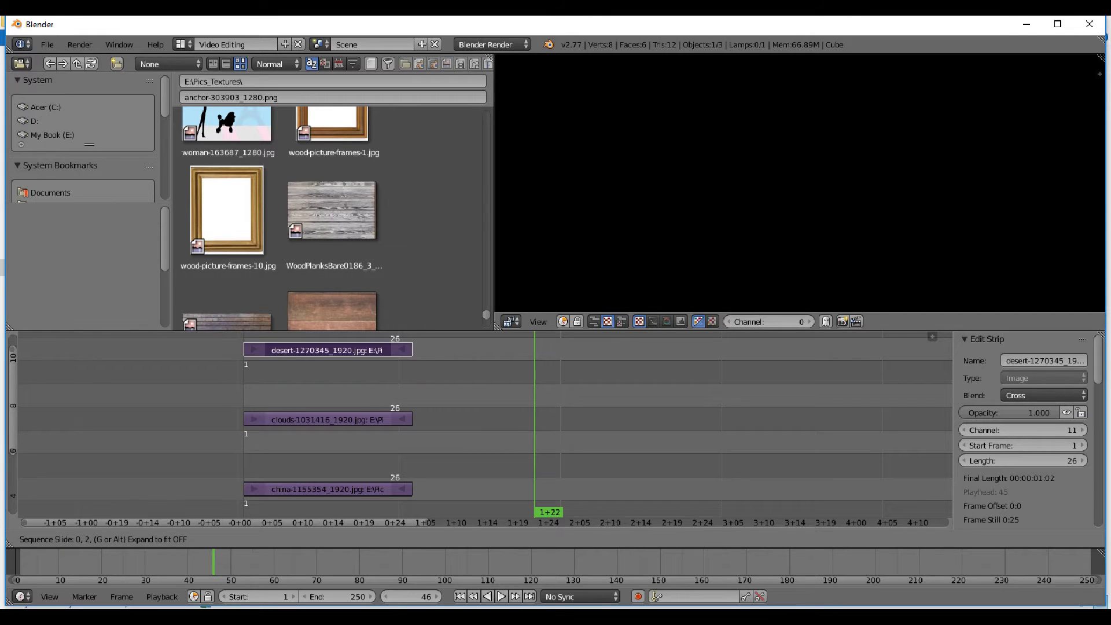
pyautogui.press('Return')
pyautogui.rightClick(328, 420)
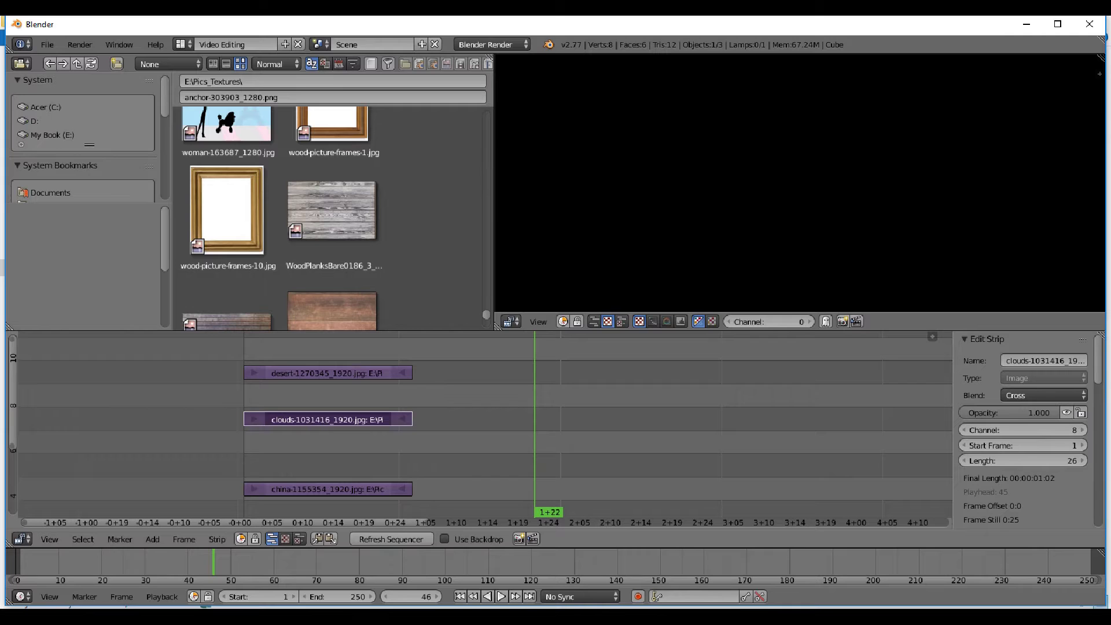
pyautogui.press('g')
pyautogui.click(328, 443)
pyautogui.rightClick(328, 373)
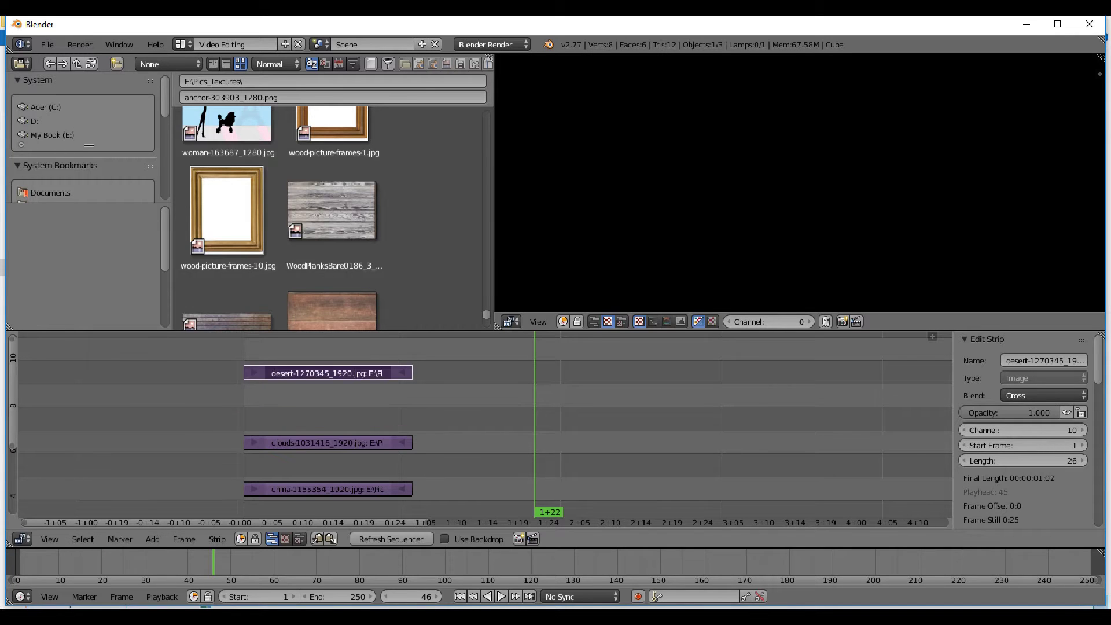
pyautogui.press('g')
pyautogui.press('Return')
pyautogui.press('Home')
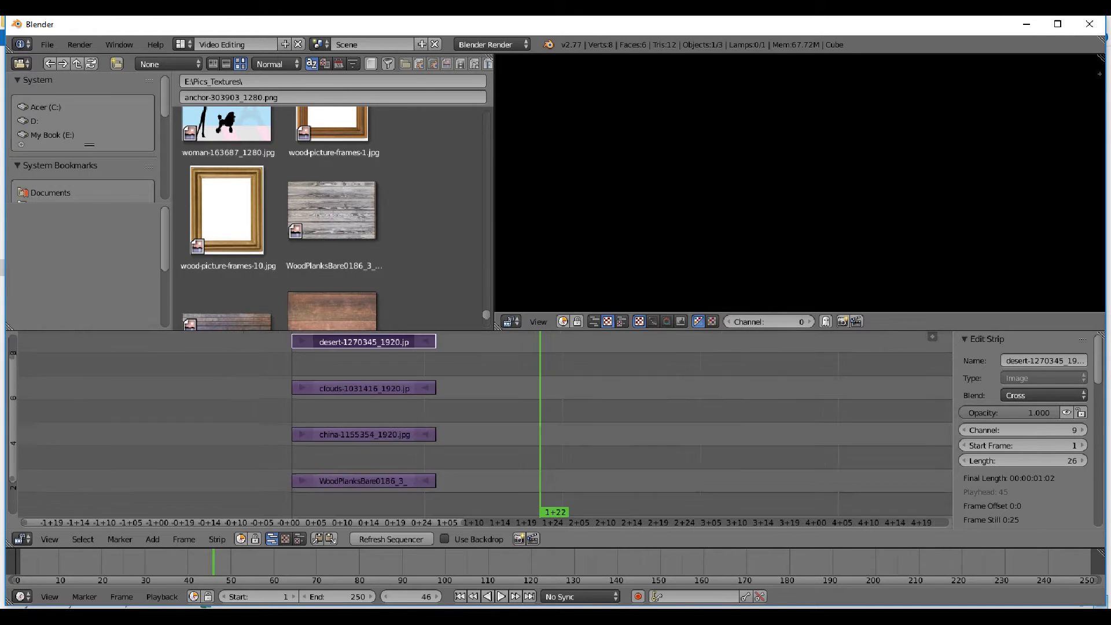
# Add a Transform effect strip to the china image strip.
pyautogui.moveTo(348, 429); pyautogui.dragTo(381, 491, button='middle')
pyautogui.rightClick(347, 495)
pyautogui.rightClick(381, 491)
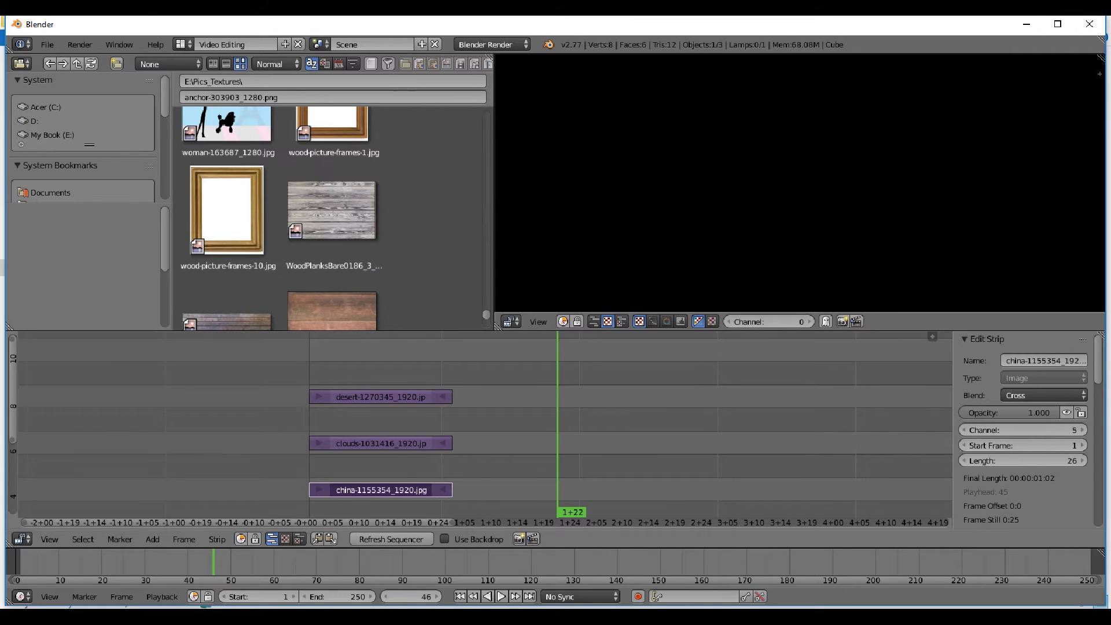
pyautogui.hotkey('shift', 'a')
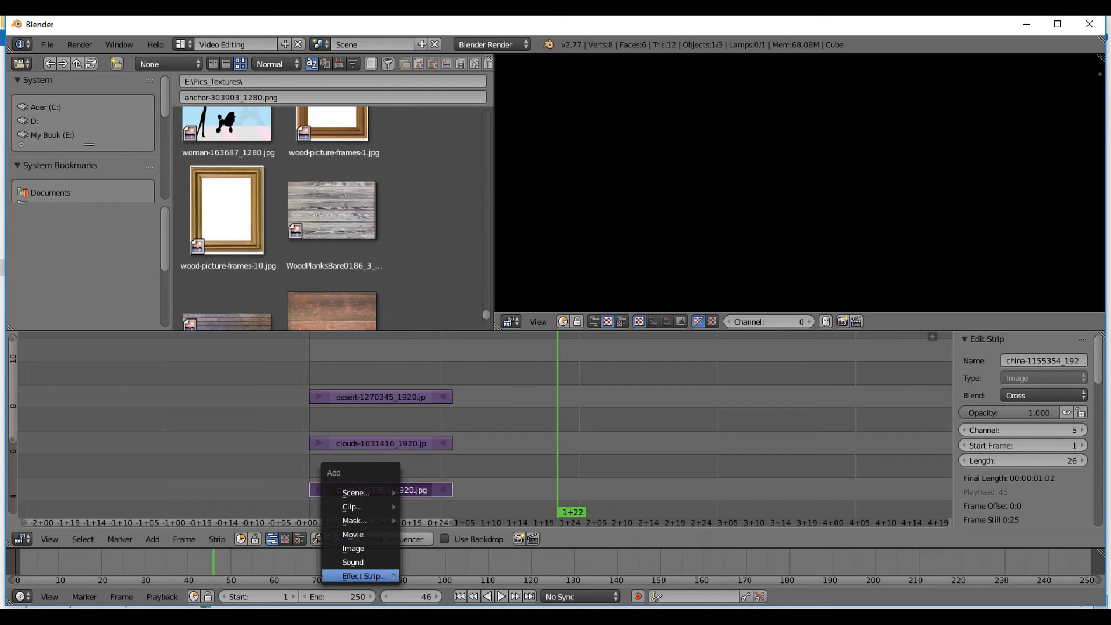
pyautogui.moveTo(365, 576)
pyautogui.click(439, 521)
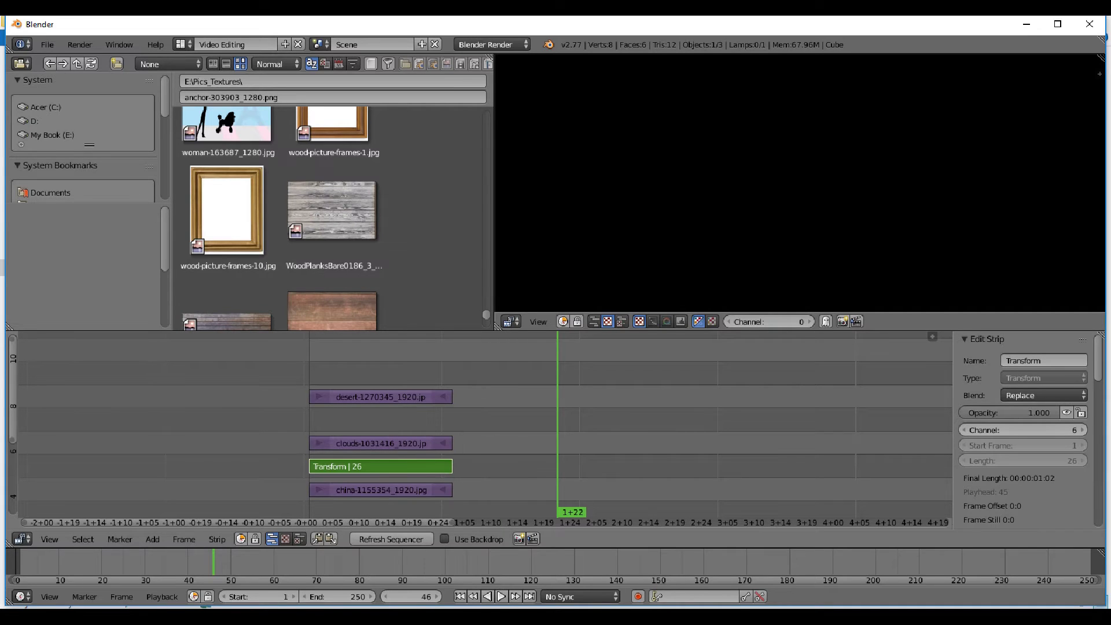
# Add a Transform effect strip to the clouds image strip and another one to the desert image strip.
pyautogui.rightClick(381, 444)
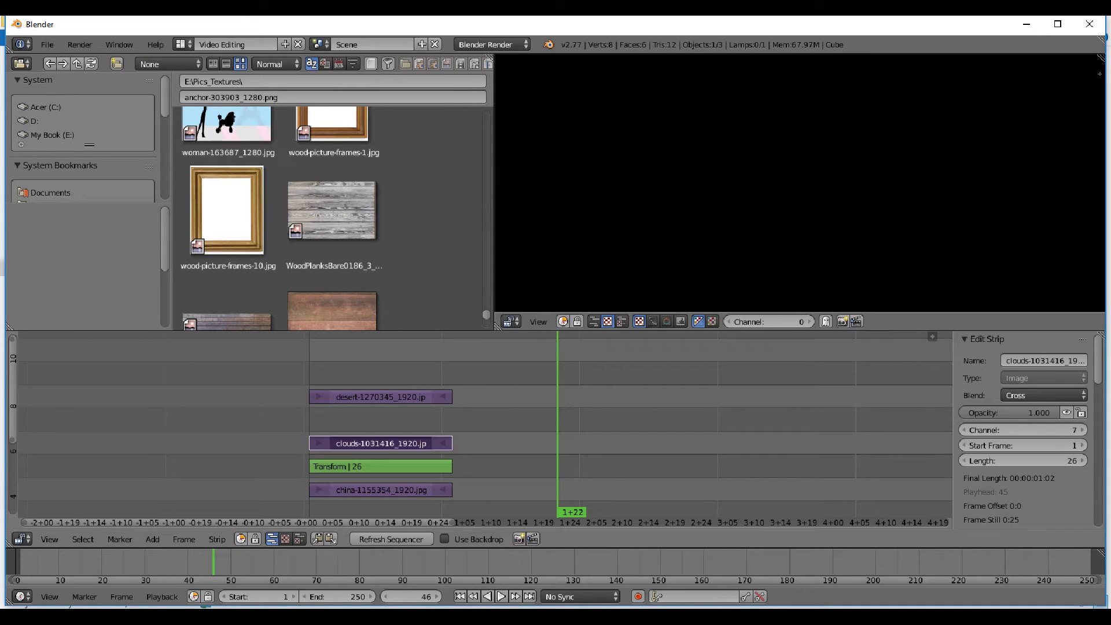
pyautogui.hotkey('shift', 'a')
pyautogui.click(463, 384)
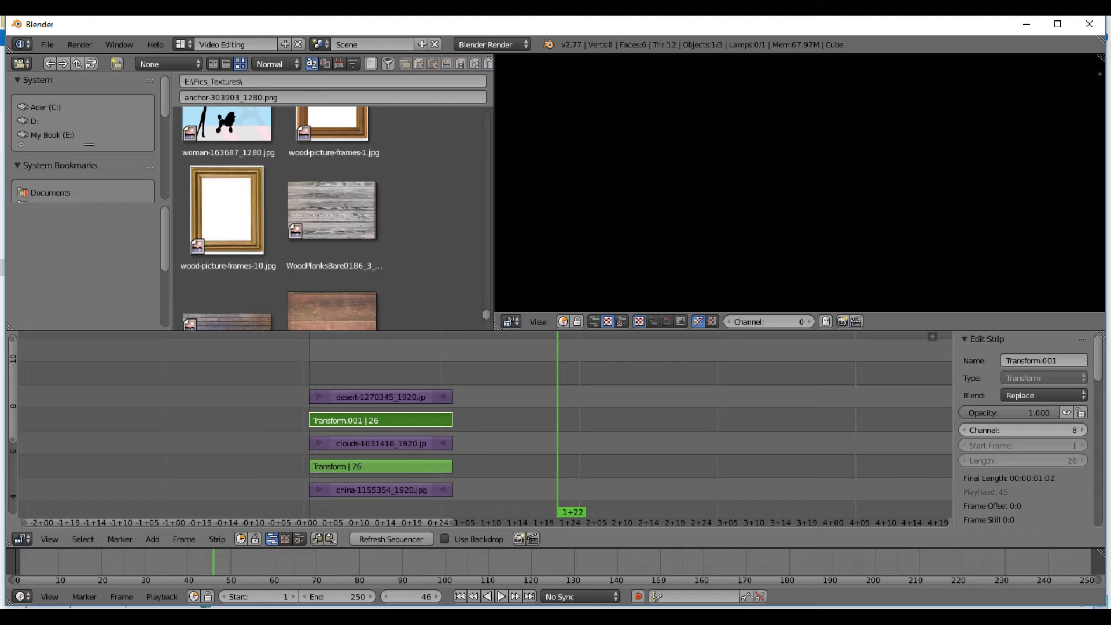
pyautogui.rightClick(365, 397)
pyautogui.hotkey('shift', 'a')
pyautogui.moveTo(371, 396)
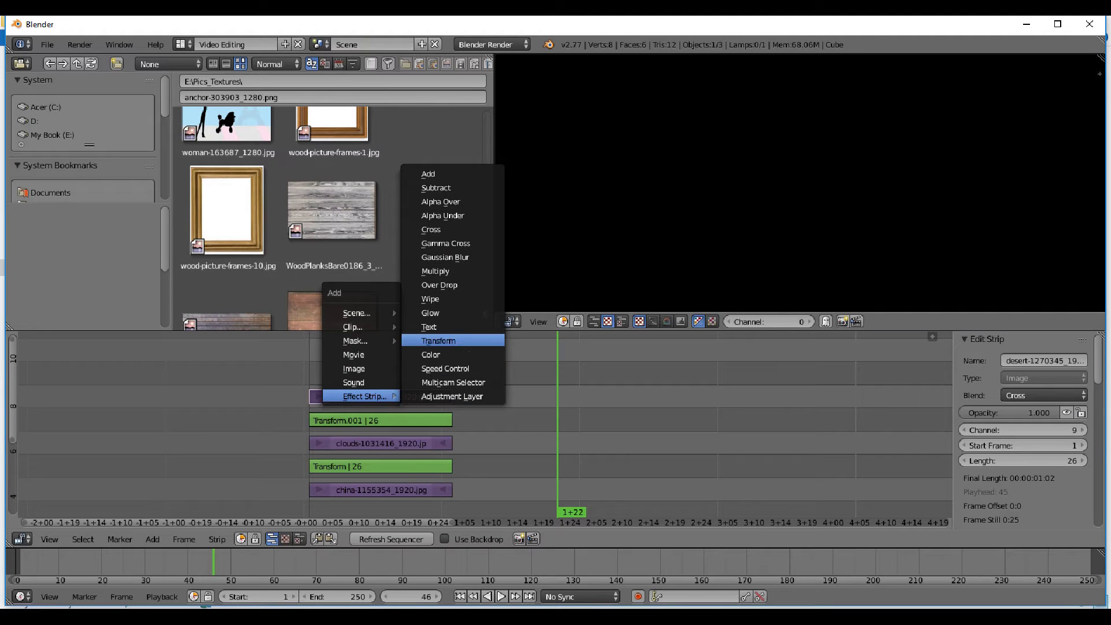
pyautogui.click(439, 341)
# Move the playhead to frame 17 and rename the Transform strip above the china image as Pic1.
pyautogui.moveTo(440, 371); pyautogui.dragTo(515, 383, button='middle')
pyautogui.moveTo(475, 426); pyautogui.dragTo(529, 395, button='middle')
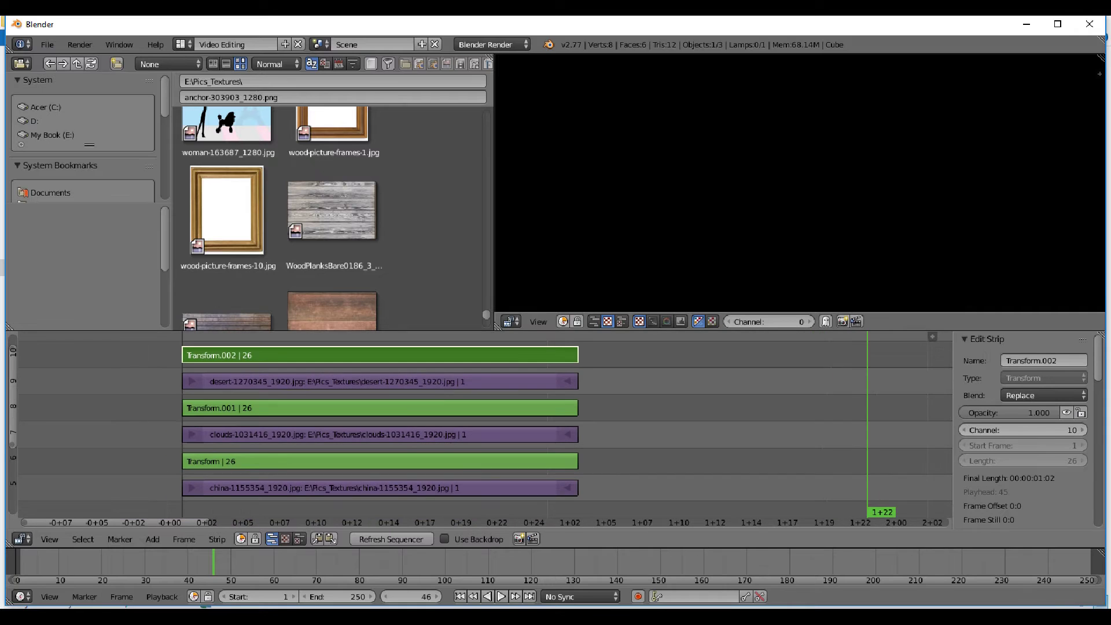
pyautogui.moveTo(410, 461); pyautogui.dragTo(424, 462)
pyautogui.rightClick(424, 461)
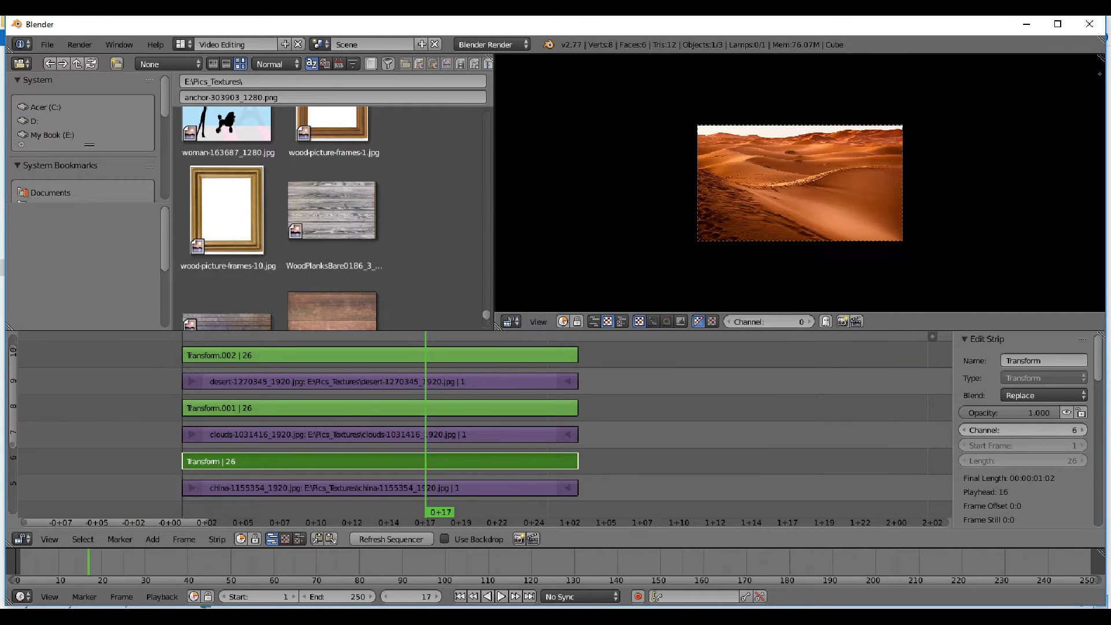
pyautogui.click(1044, 361)
pyautogui.write('Pic1')
pyautogui.press('Return')
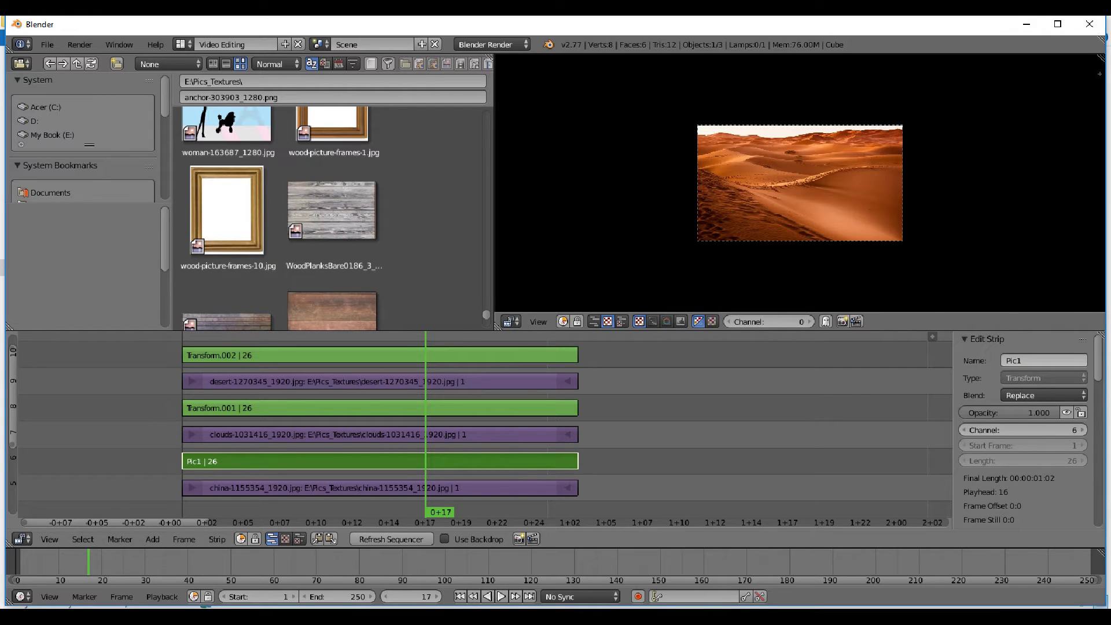
# Rename the Transform strip above the clouds image as Pic2 and the one above the desert image as Pic3.
pyautogui.rightClick(521, 409)
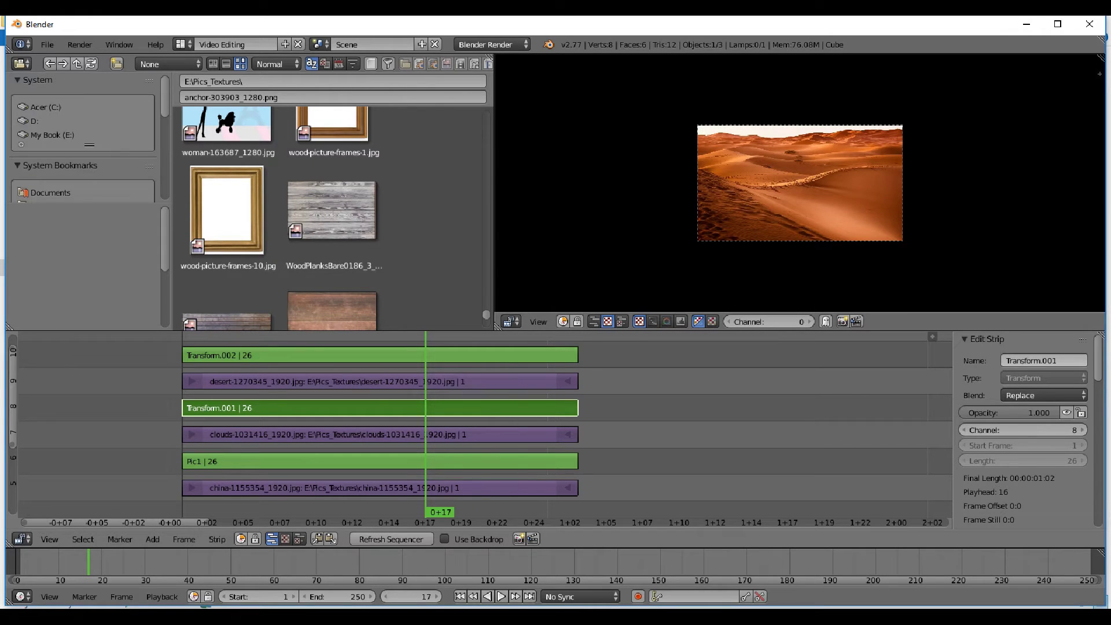
pyautogui.click(1045, 360)
pyautogui.write('Pic2')
pyautogui.press('Return')
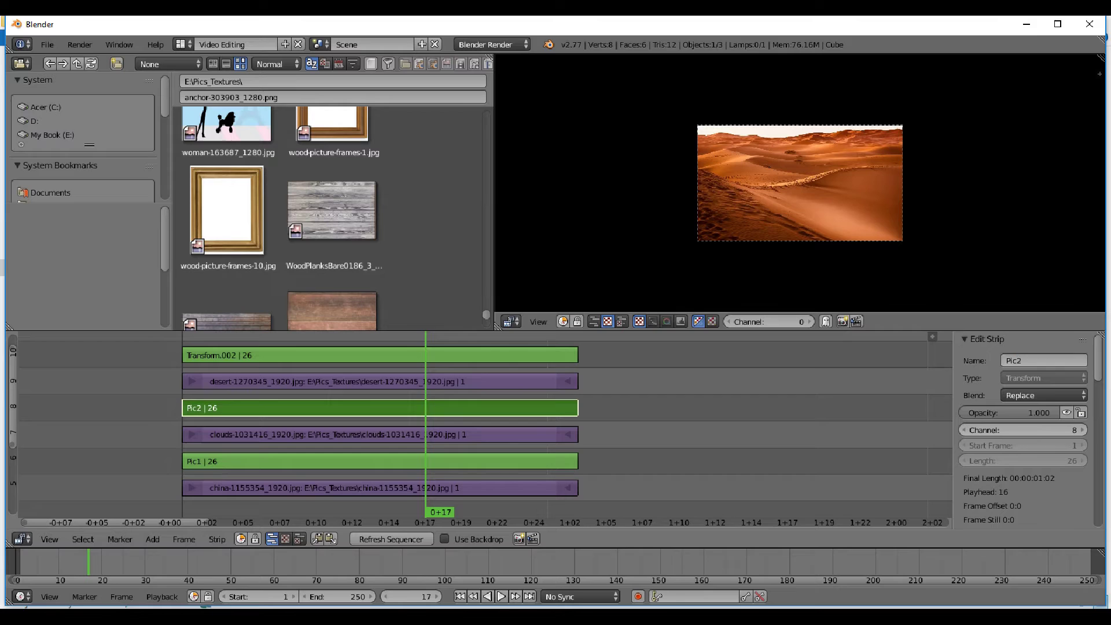
pyautogui.rightClick(521, 355)
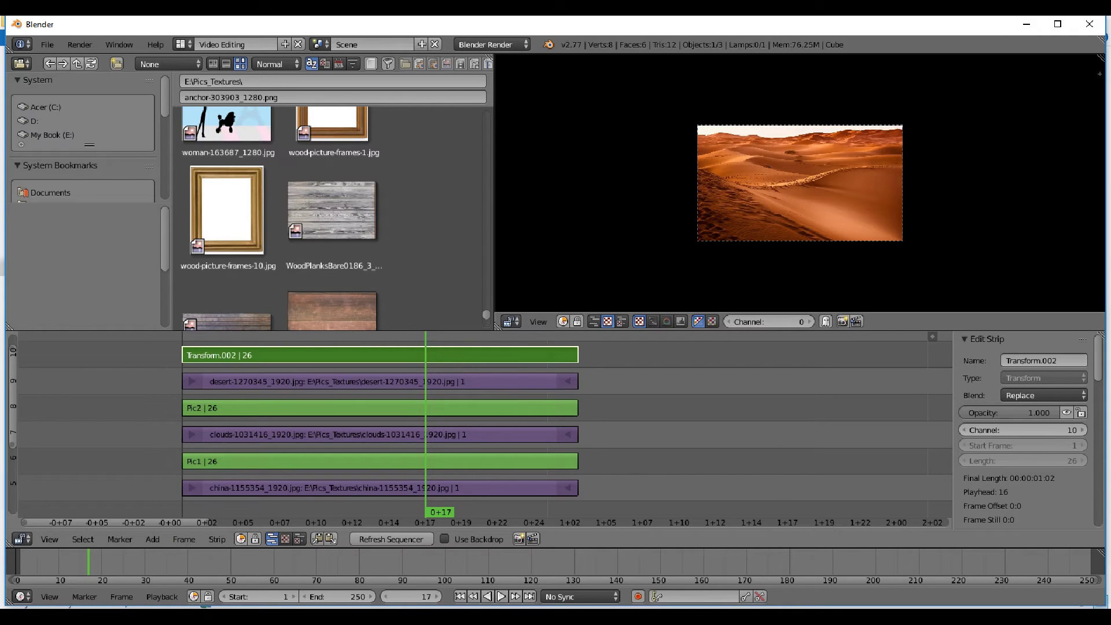
pyautogui.click(1044, 361)
pyautogui.write('Pic')
pyautogui.write('3')
pyautogui.press('Return')
# Enlarge the sequencer area and mute the desert, clouds and china image strips.
pyautogui.moveTo(521, 434); pyautogui.dragTo(562, 417, button='middle')
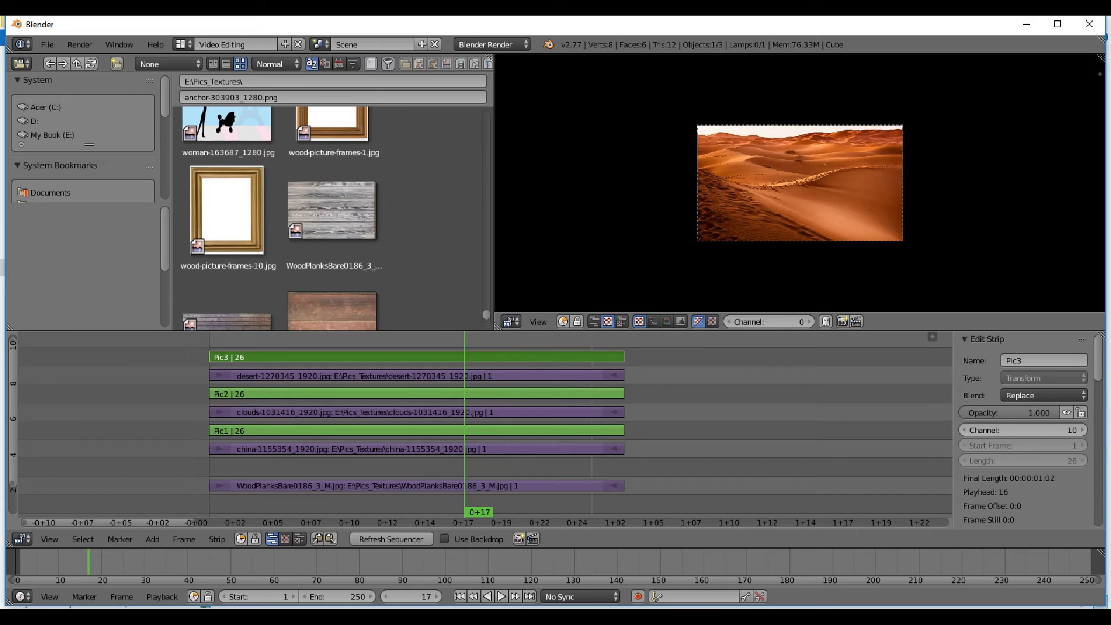
pyautogui.moveTo(556, 331); pyautogui.dragTo(555, 191)
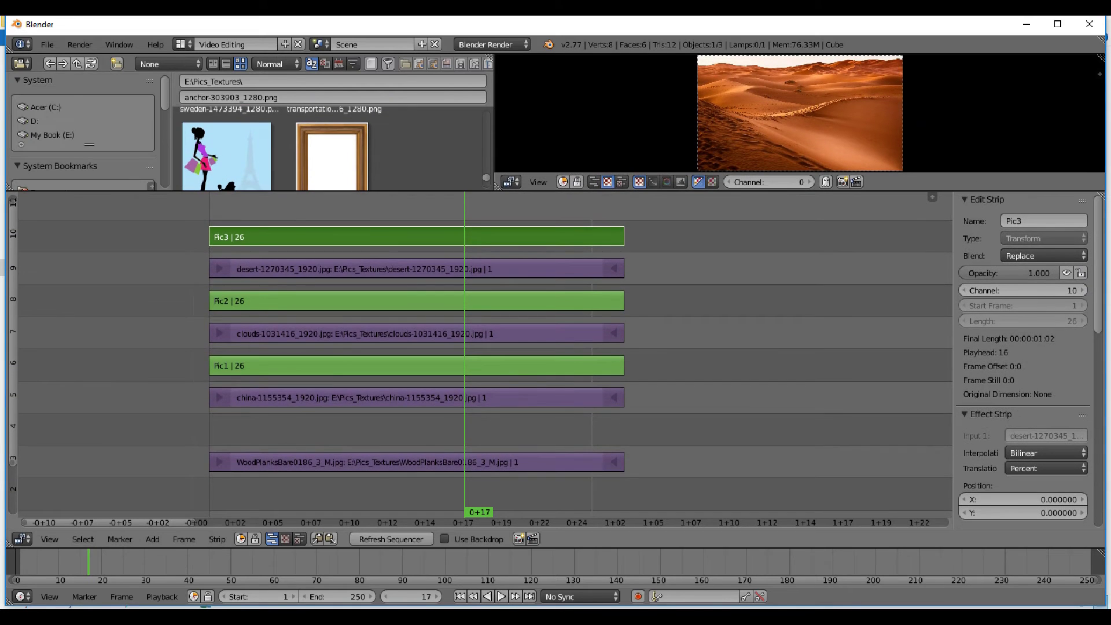
pyautogui.keyDown('ctrl'); pyautogui.moveTo(539, 324); pyautogui.dragTo(614, 297, button='middle'); pyautogui.keyUp('ctrl')
pyautogui.rightClick(613, 367)
pyautogui.keyDown('shift'); pyautogui.rightClick(614, 398); pyautogui.keyUp('shift')
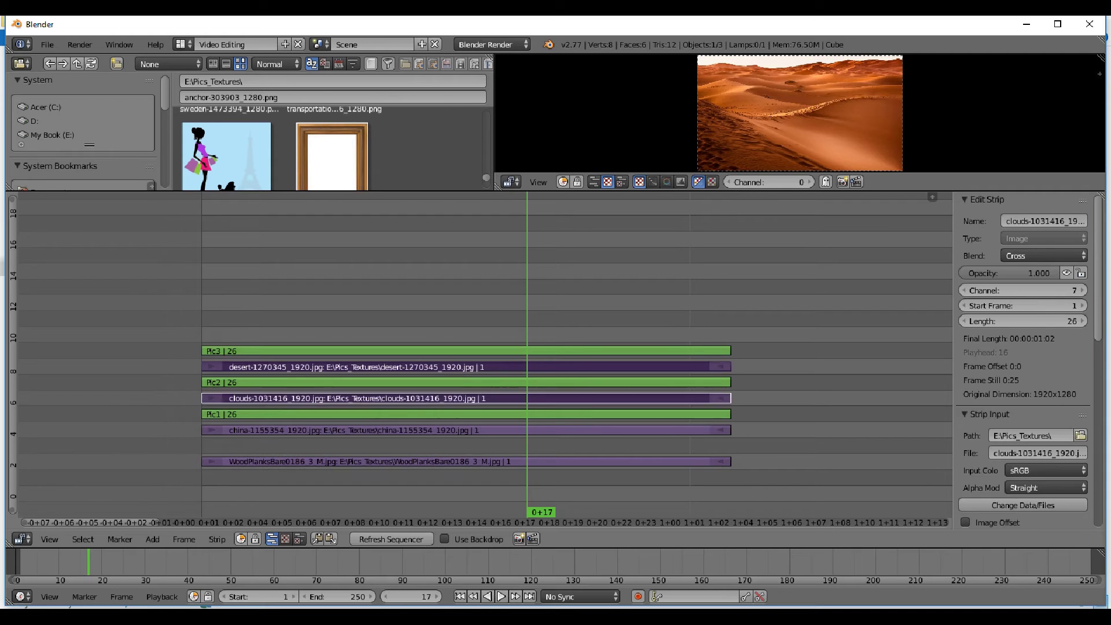
pyautogui.keyDown('shift'); pyautogui.rightClick(609, 430); pyautogui.keyUp('shift')
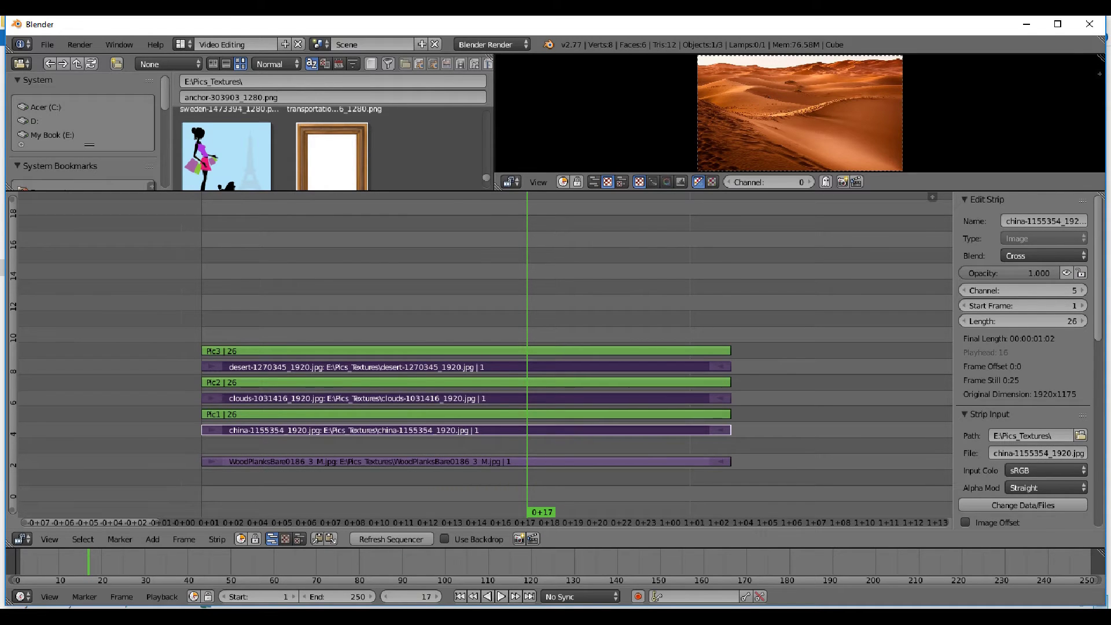
pyautogui.press('h')
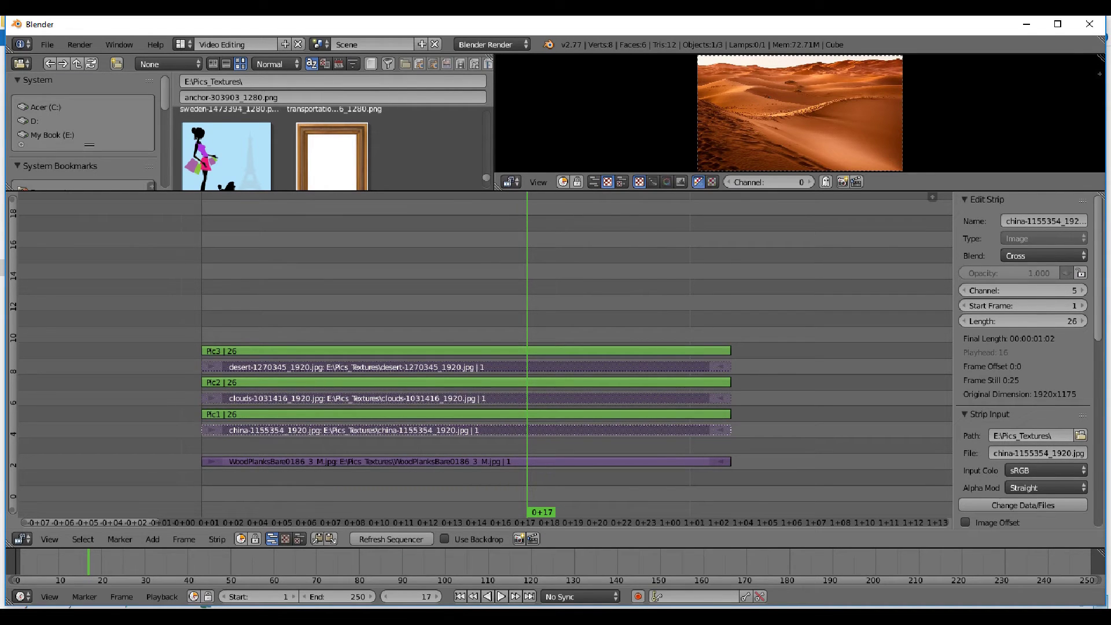
pyautogui.click(184, 540)
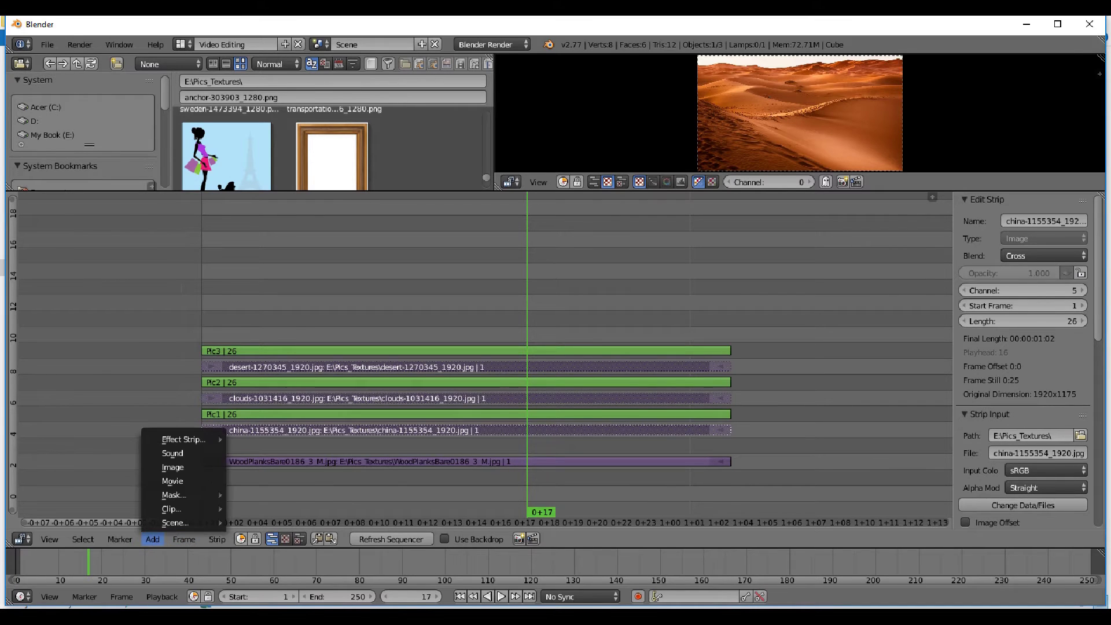
pyautogui.click(153, 539)
pyautogui.click(217, 539)
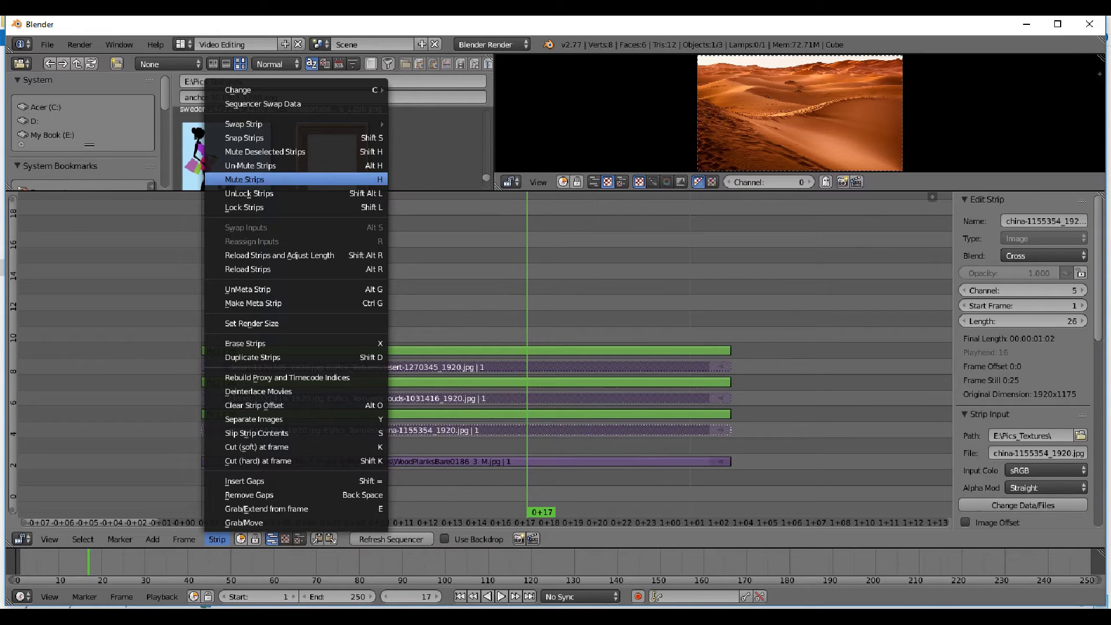
pyautogui.click(244, 179)
# Move the playhead to frame 1 and add a Color effect strip there.
pyautogui.moveTo(249, 266); pyautogui.dragTo(257, 300, button='middle')
pyautogui.moveTo(234, 300); pyautogui.dragTo(211, 300)
pyautogui.hotkey('alt', 'a')
pyautogui.hotkey('alt', 'a')
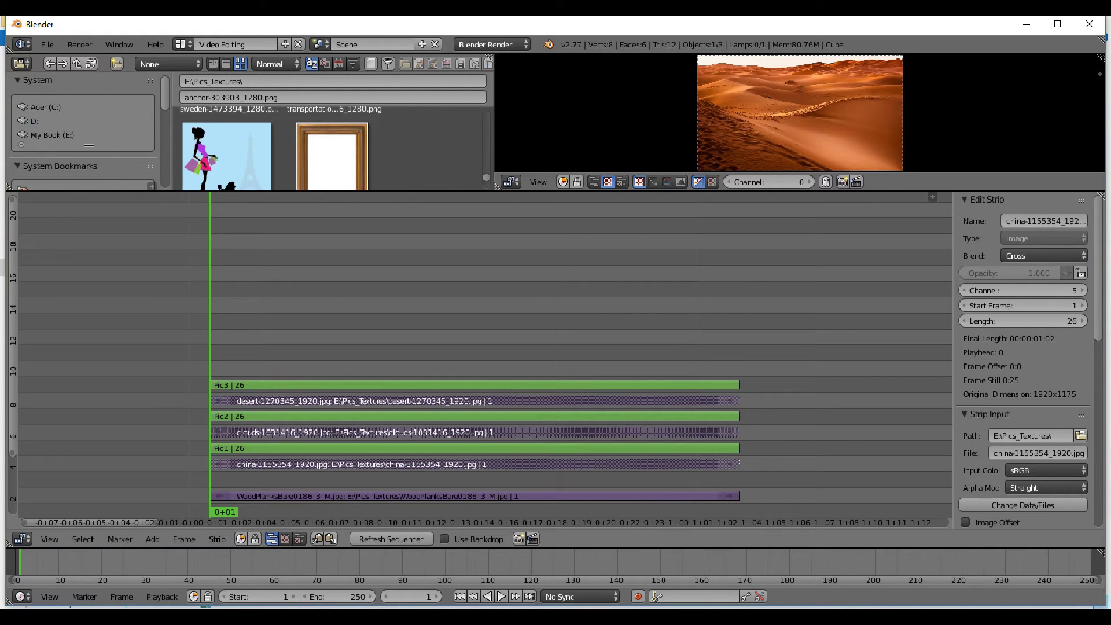
pyautogui.hotkey('shift', 'a')
pyautogui.moveTo(287, 342)
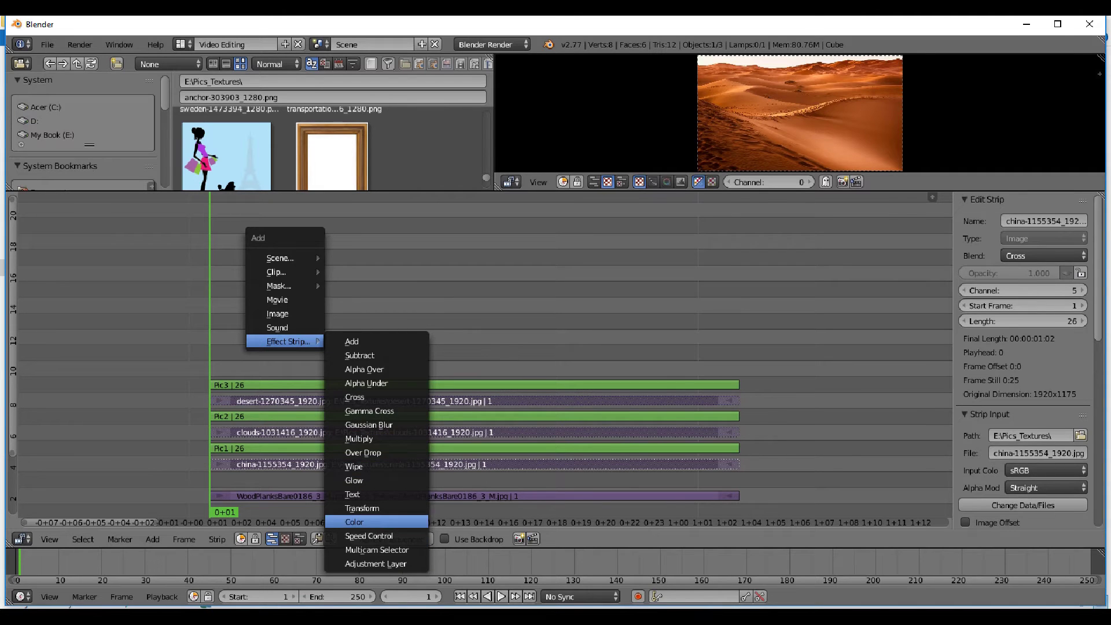
pyautogui.click(365, 522)
# Move the Color strip up to channel 13, above the picture strips, keeping its start at frame 1.
pyautogui.scroll(-3, 478, 451)
pyautogui.moveTo(478, 452); pyautogui.dragTo(486, 419, button='middle')
pyautogui.press('g')
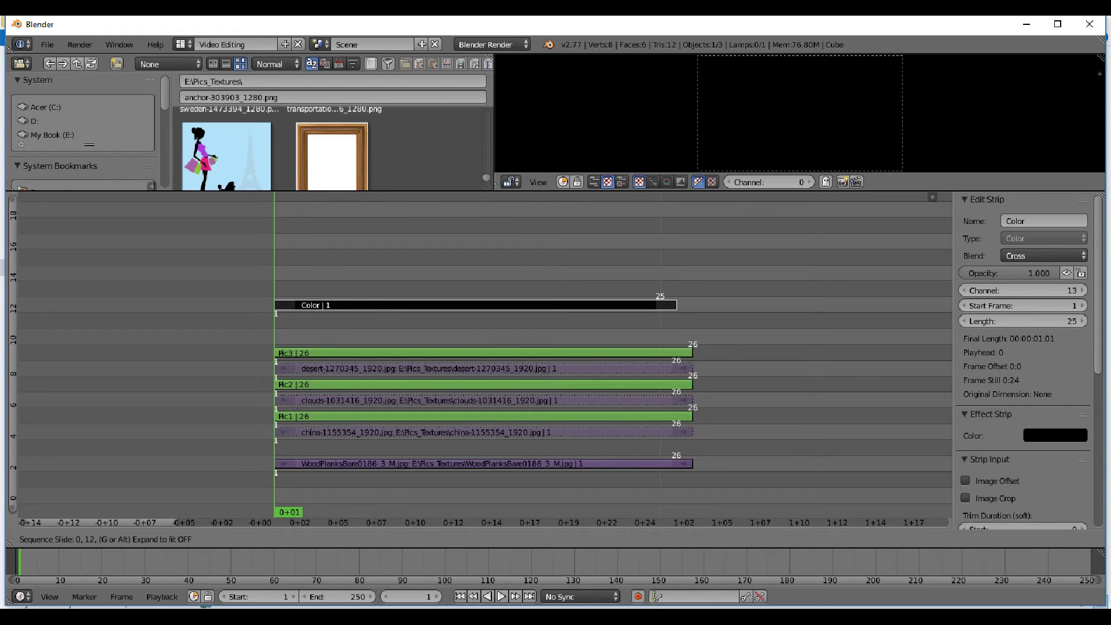
pyautogui.click(669, 294)
pyautogui.moveTo(669, 294); pyautogui.dragTo(616, 402, button='middle')
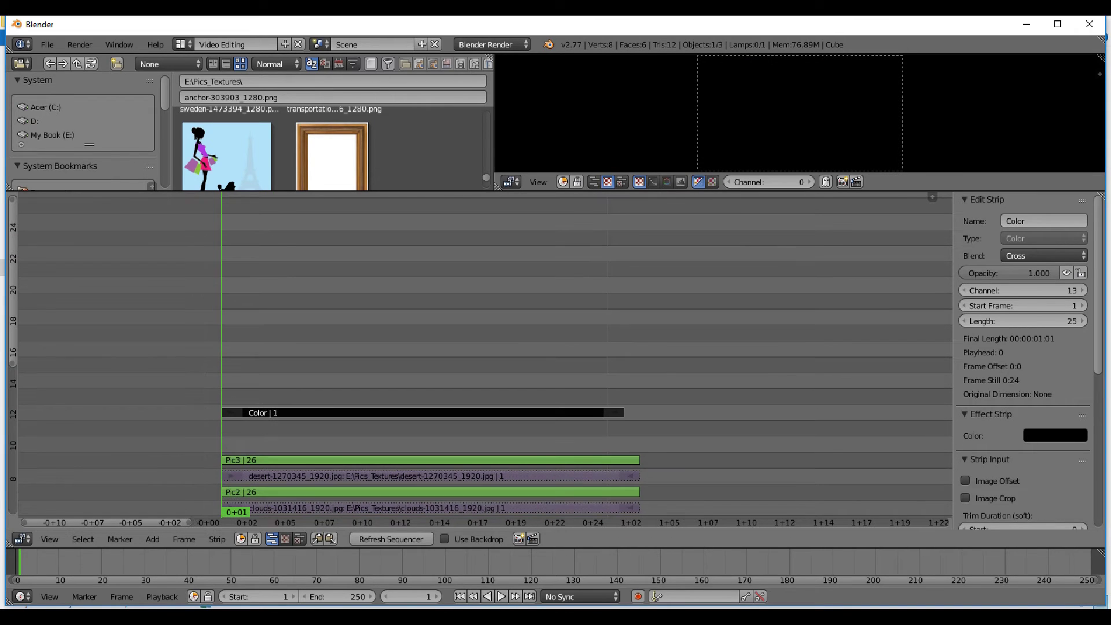
# Set the Color strip's color to white and extend its end so it is 26 frames long, matching the picture strips.
pyautogui.click(1056, 435)
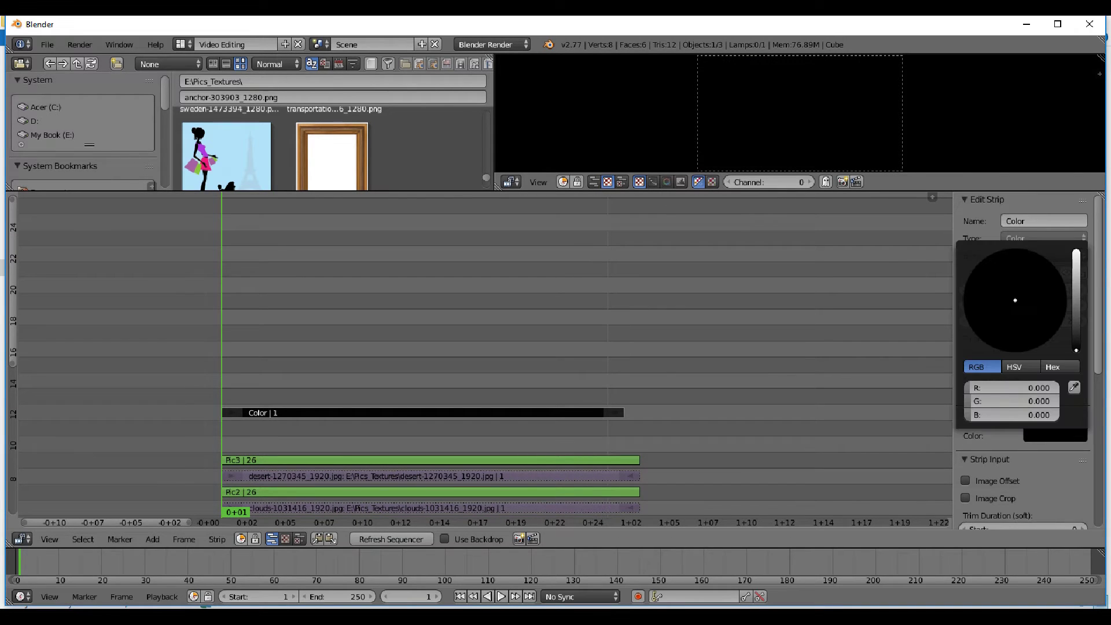
pyautogui.moveTo(1076, 349); pyautogui.dragTo(1077, 250)
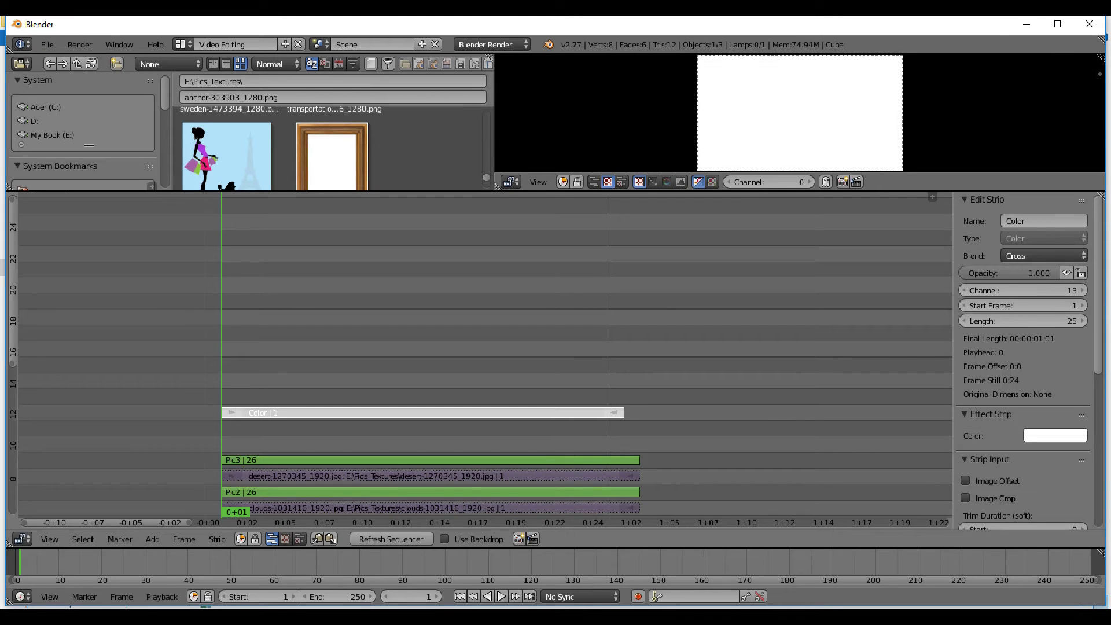
pyautogui.rightClick(615, 413)
pyautogui.press('g')
pyautogui.click(631, 413)
pyautogui.scroll(4, 631, 413)
pyautogui.moveTo(631, 412); pyautogui.dragTo(699, 446, button='middle')
pyautogui.rightClick(699, 445)
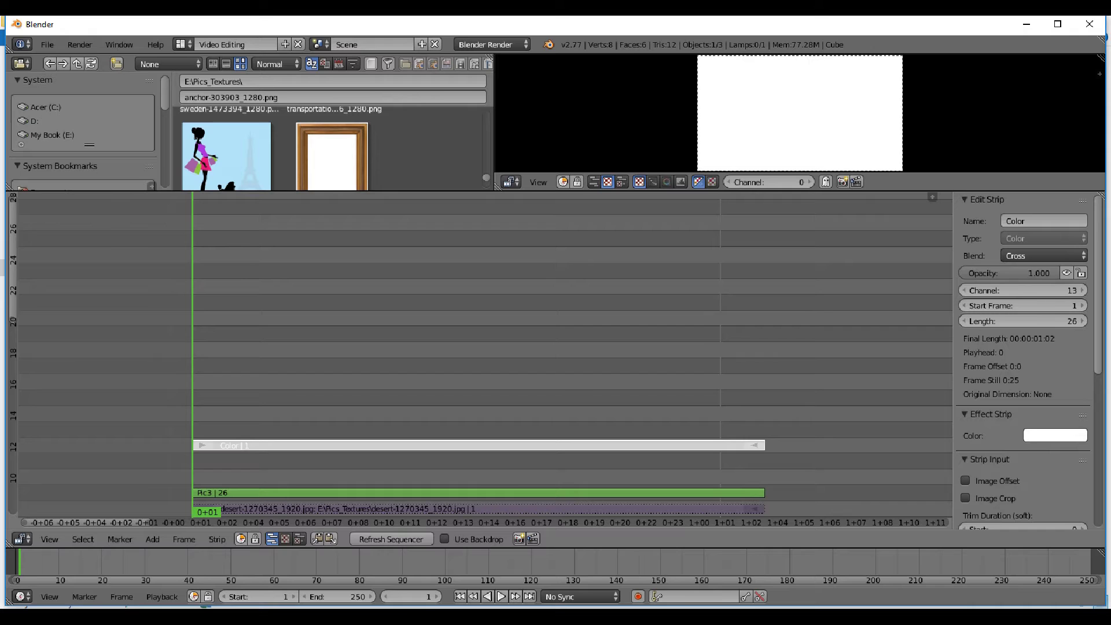
# Mute the white Color strip and add a Transform effect strip based on it.
pyautogui.press('h')
pyautogui.moveTo(487, 359); pyautogui.dragTo(513, 387, button='middle')
pyautogui.hotkey('shift', 'a')
pyautogui.moveTo(335, 397)
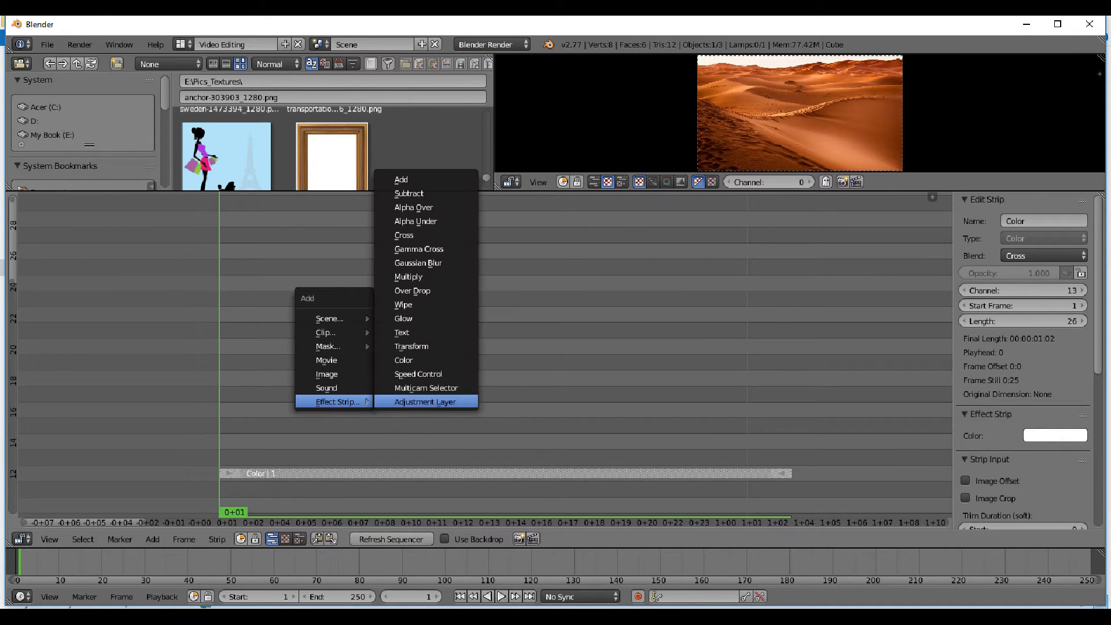
pyautogui.click(426, 346)
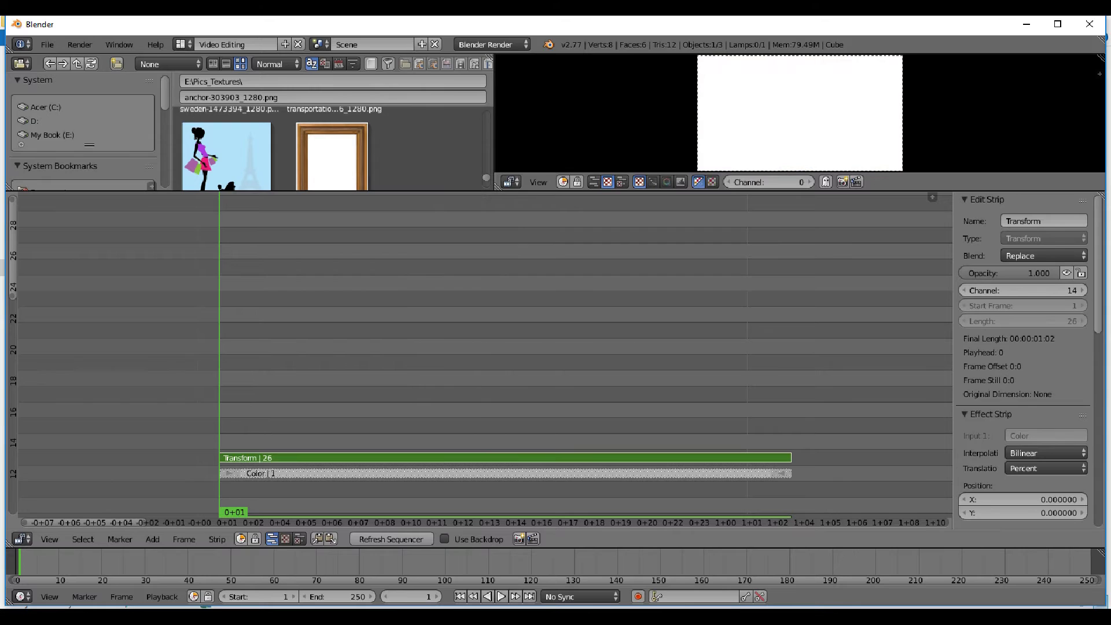
# Rename the new Transform strip on channel 14 as Left.
pyautogui.click(1043, 221)
pyautogui.write('Left')
pyautogui.press('Return')
# Scale the Left transform strip to 0.25 in X and 0.8 in Y.
pyautogui.scroll(-6, 1024, 359)
pyautogui.click(1024, 403)
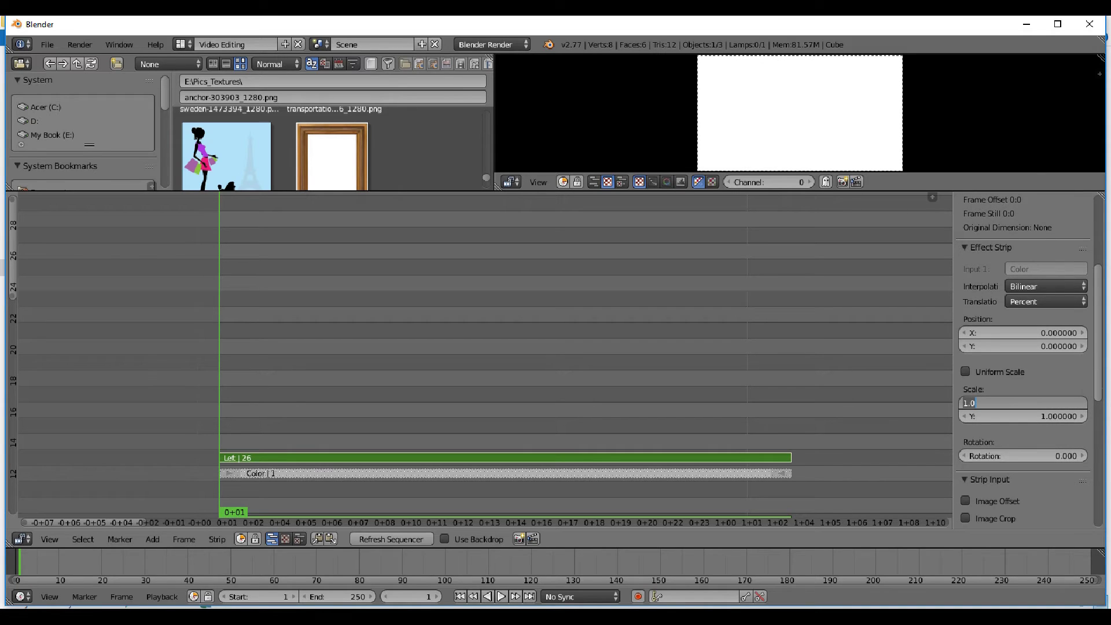
pyautogui.write('0.25')
pyautogui.press('Return')
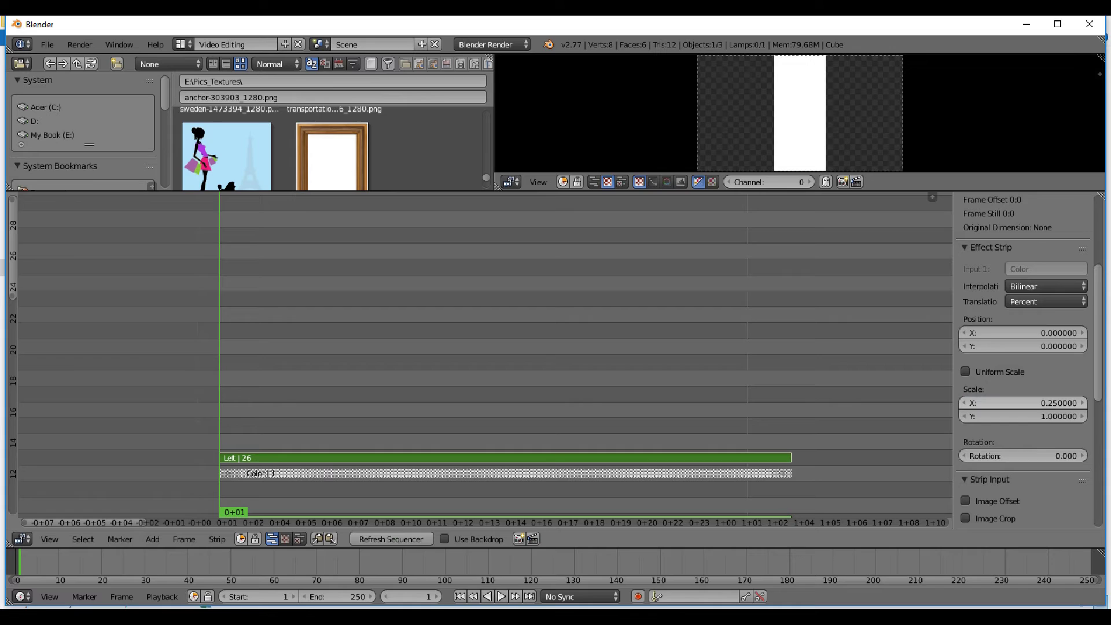
pyautogui.click(1024, 417)
pyautogui.write('.8')
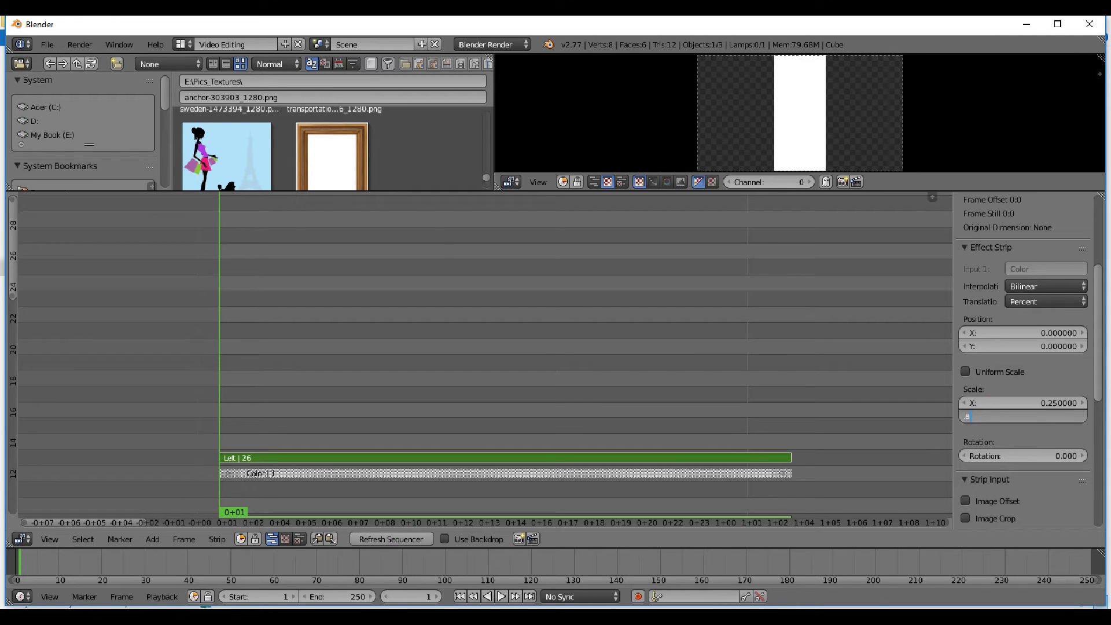
pyautogui.press('Return')
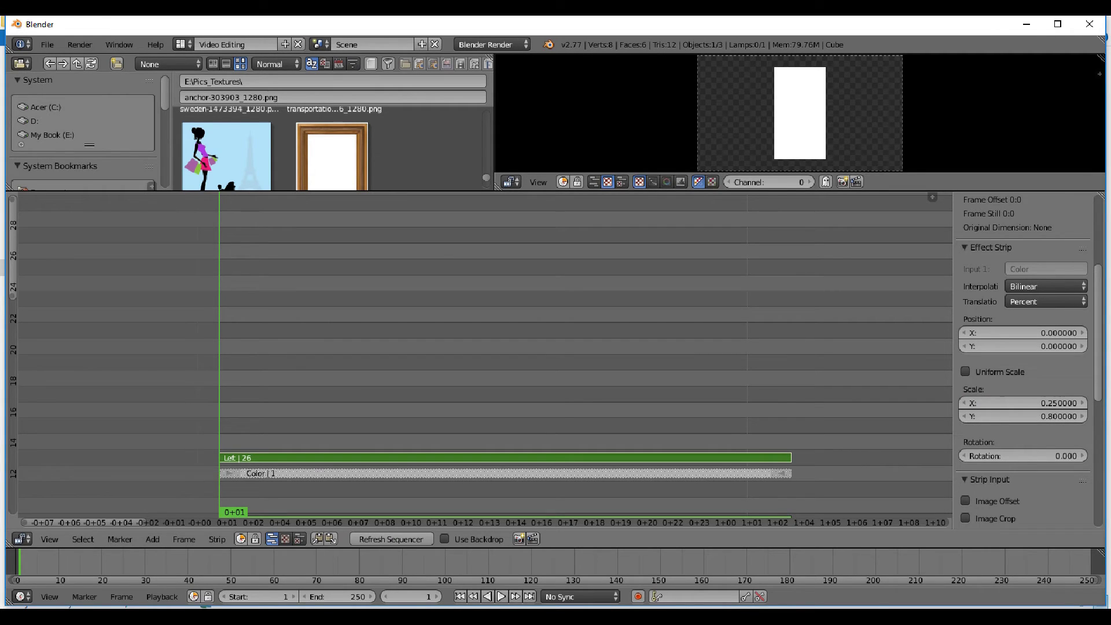
# Enlarge the preview area and set the Left strip's X position to -30 percent.
pyautogui.moveTo(869, 191); pyautogui.dragTo(868, 258)
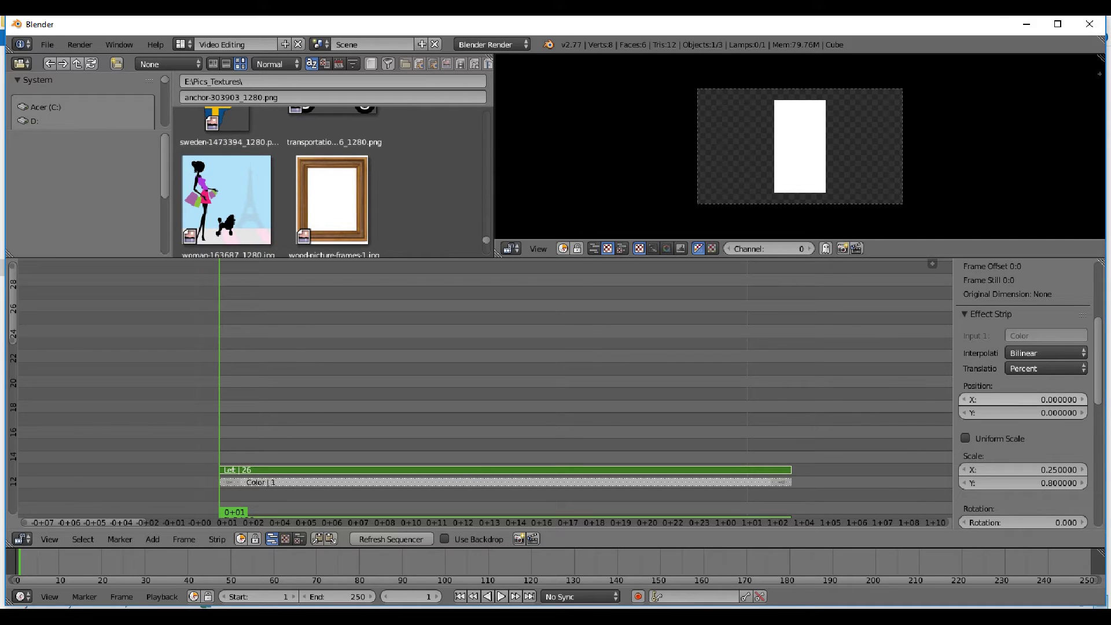
pyautogui.click(1023, 400)
pyautogui.press('BackSpace')
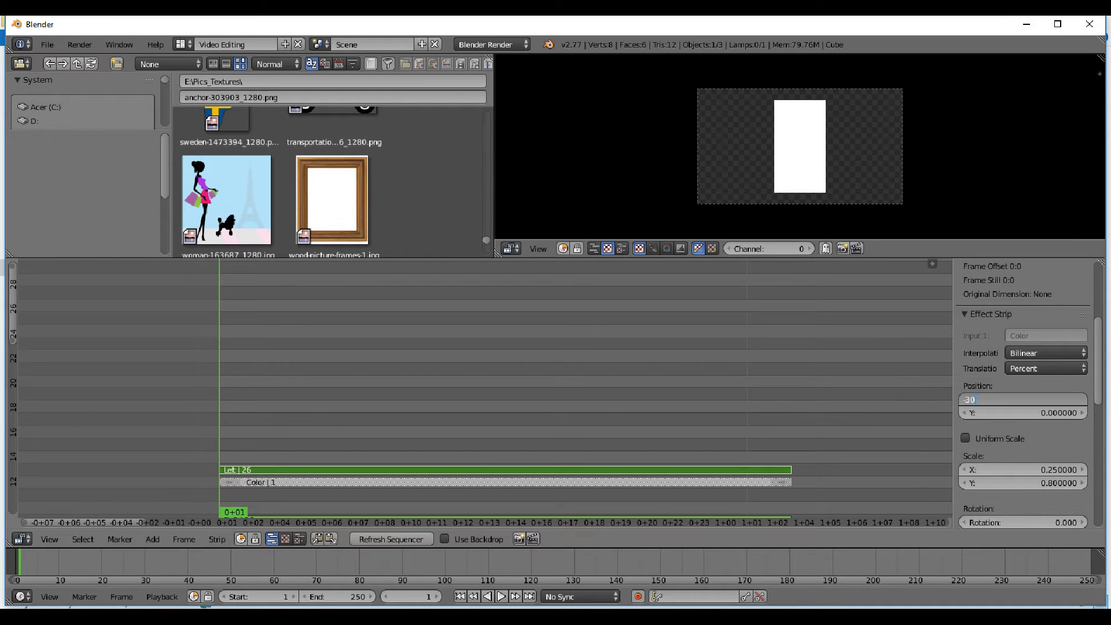
pyautogui.press('Return')
# Duplicate the Left strip in place on the channel above and name the copy Middle_mask.
pyautogui.keyDown('ctrl'); pyautogui.hscroll(1, 481, 388); pyautogui.keyUp('ctrl')
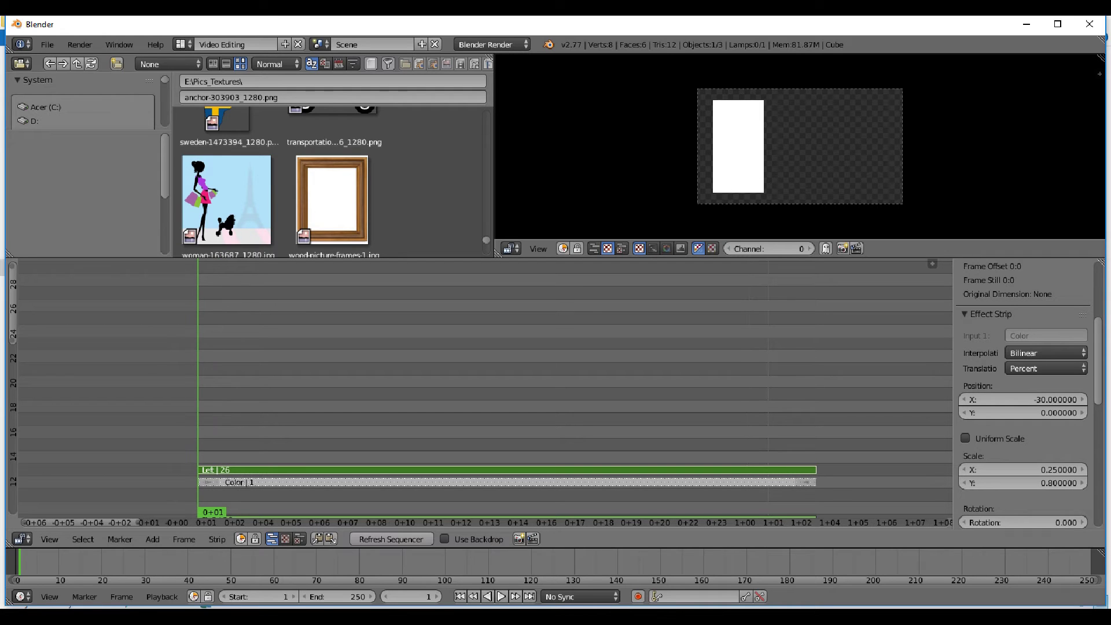
pyautogui.hotkey('shift', 'd')
pyautogui.press('Return')
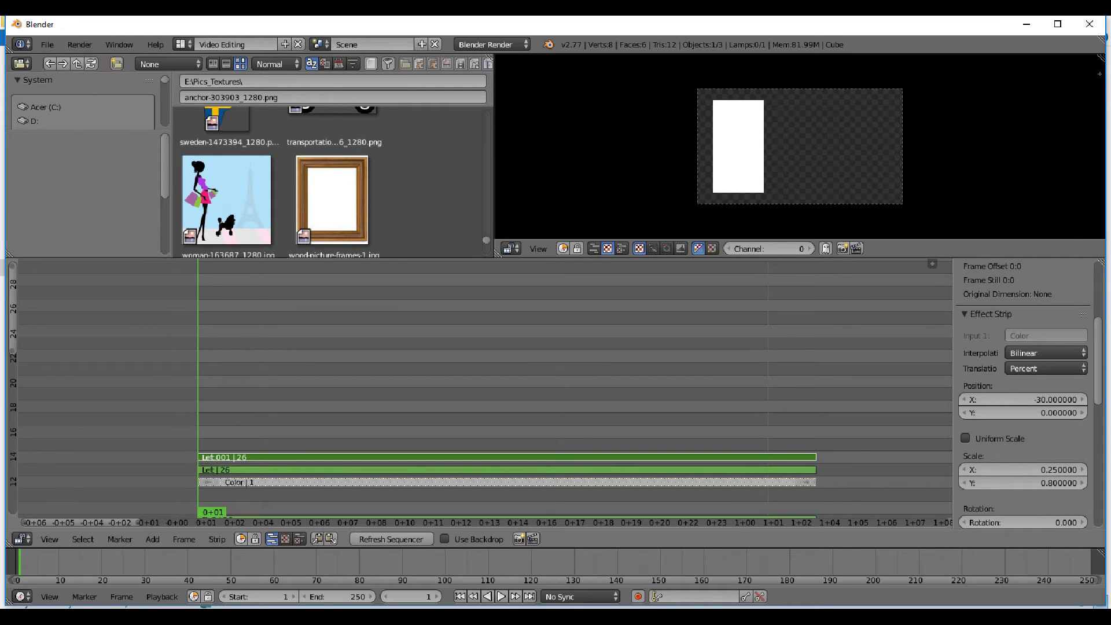
pyautogui.scroll(6, 1023, 394)
pyautogui.click(1044, 288)
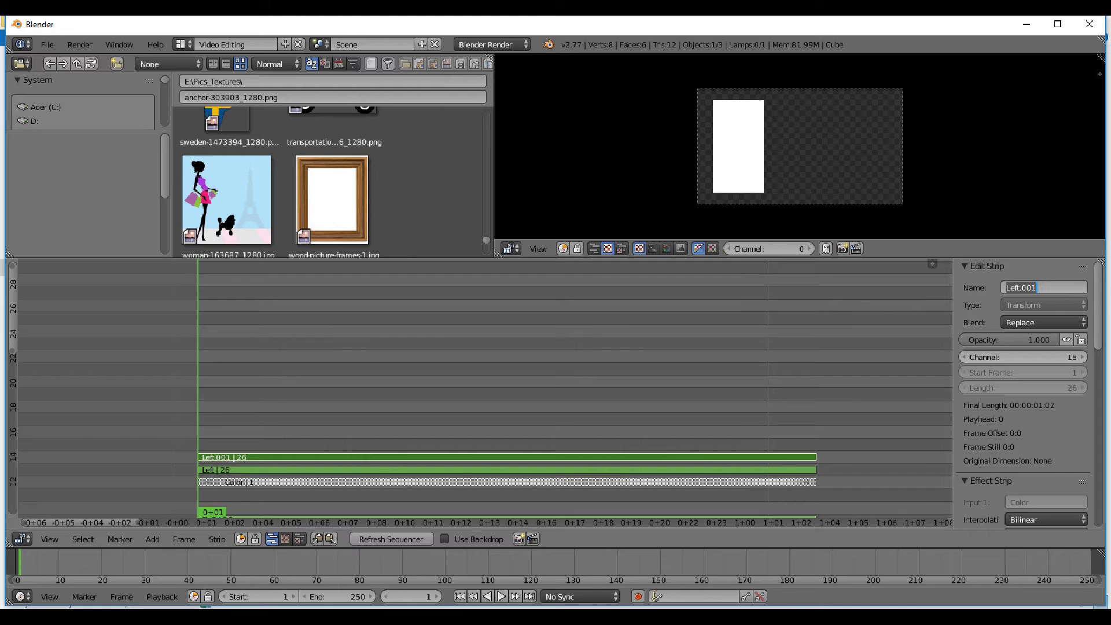
pyautogui.write('Middle_mask')
pyautogui.press('Return')
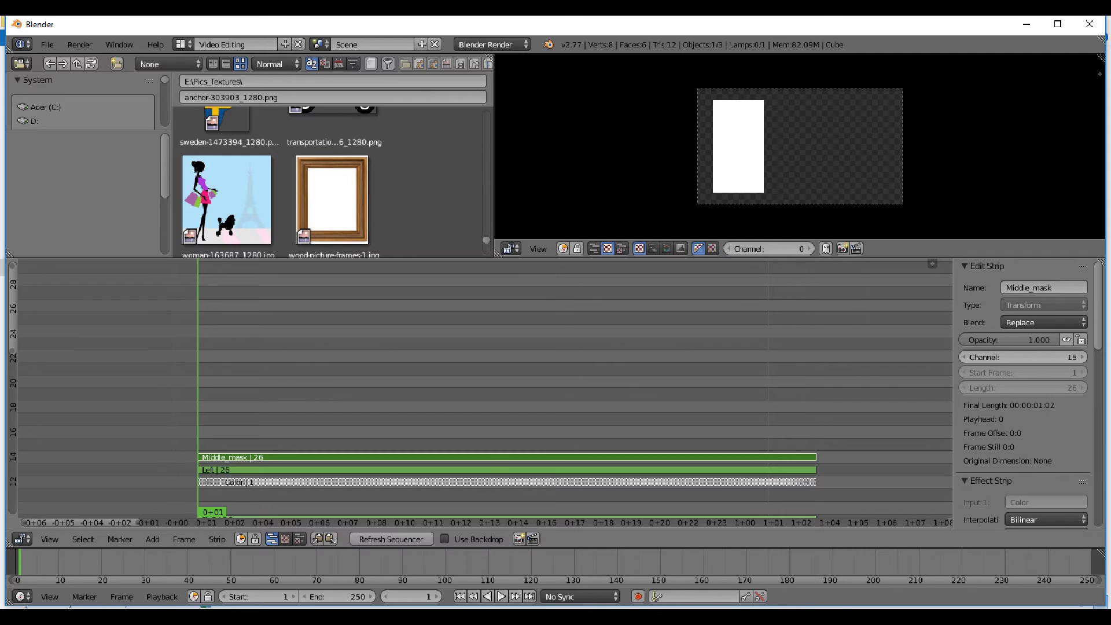
# Rename the Left strip on channel 14 as Left_mask.
pyautogui.rightClick(507, 470)
pyautogui.click(1020, 287)
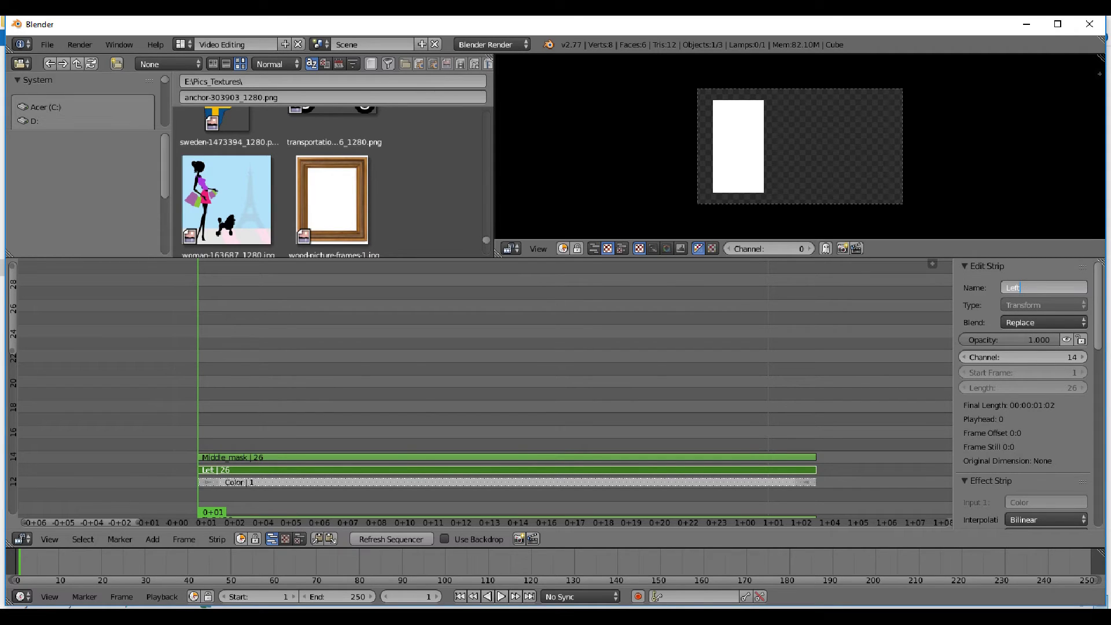
pyautogui.press('End')
pyautogui.write('_mask')
pyautogui.press('Return')
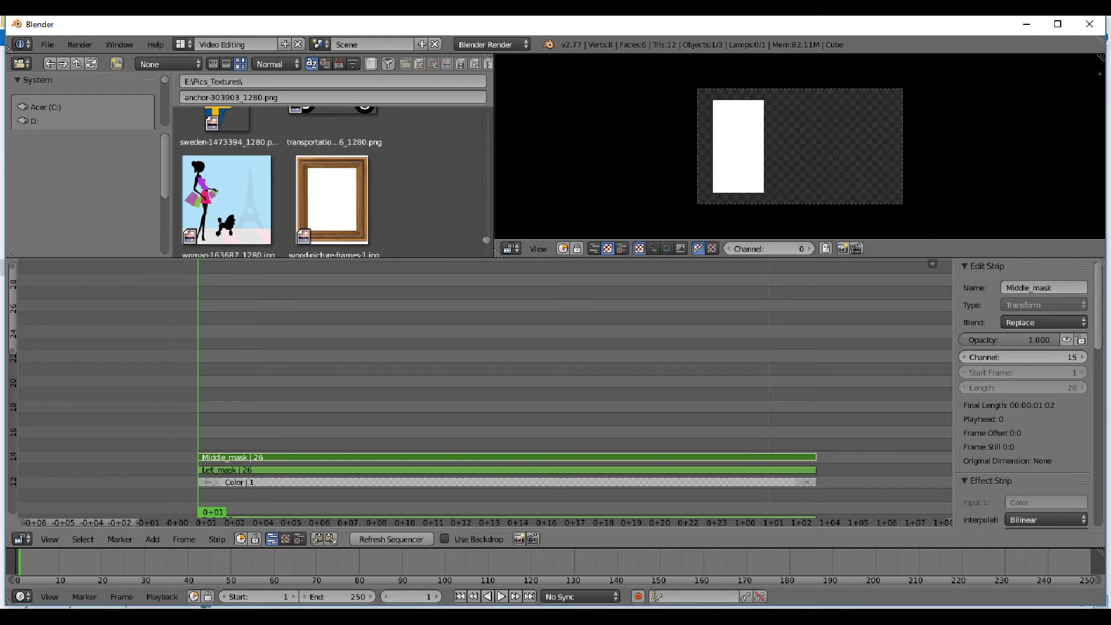
# Set the Middle_mask strip's X position to 0 so it sits in the center of the frame.
pyautogui.scroll(-8, 1025, 393)
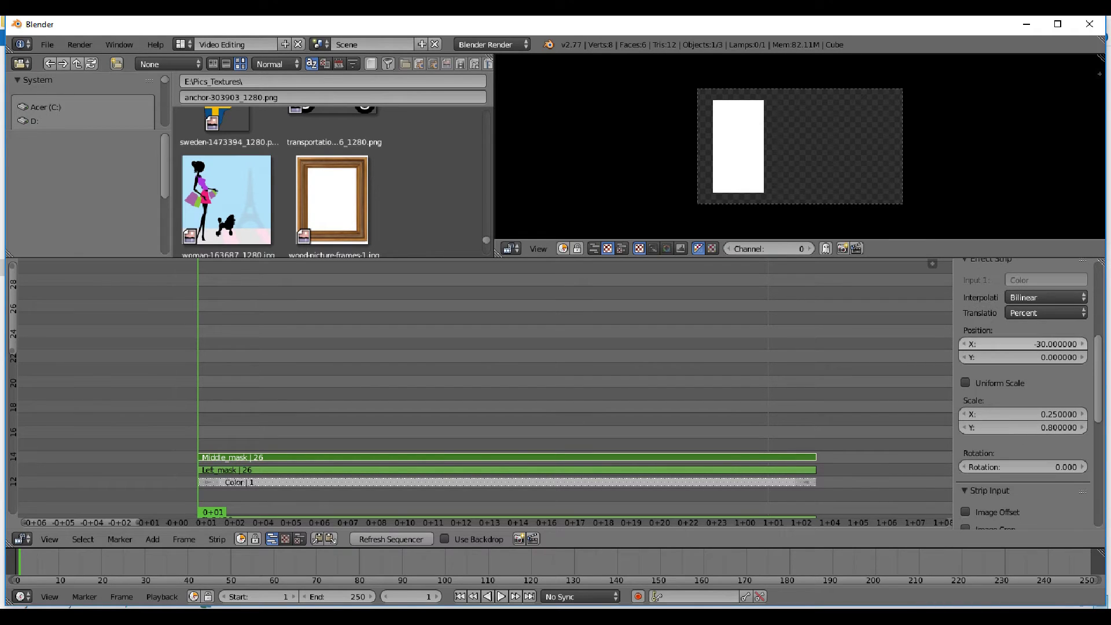
pyautogui.click(1025, 344)
pyautogui.write('0')
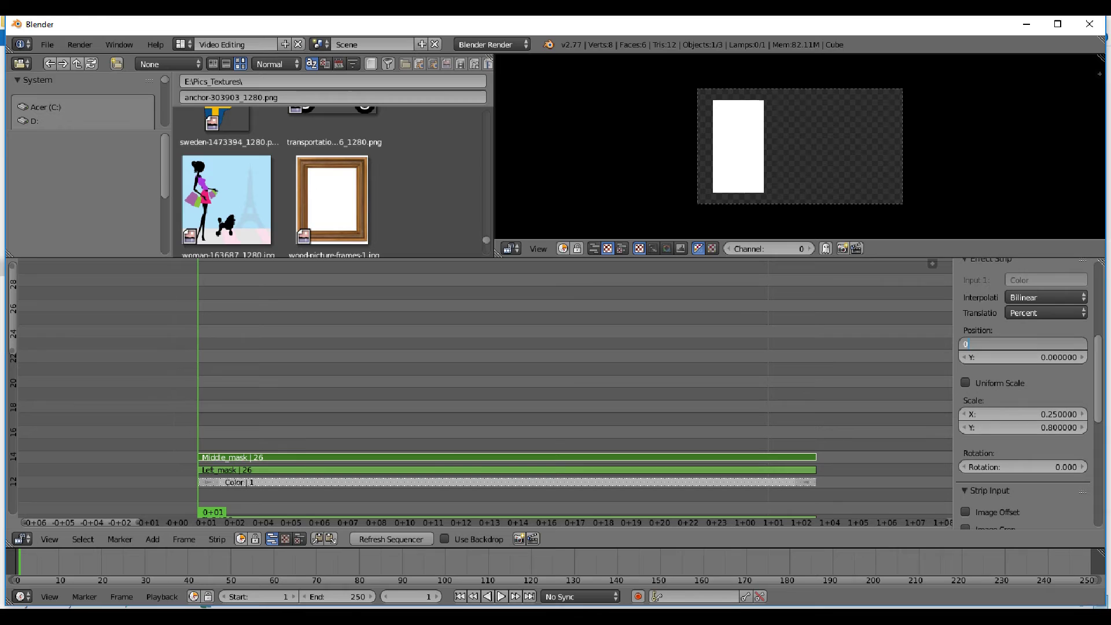
pyautogui.press('Return')
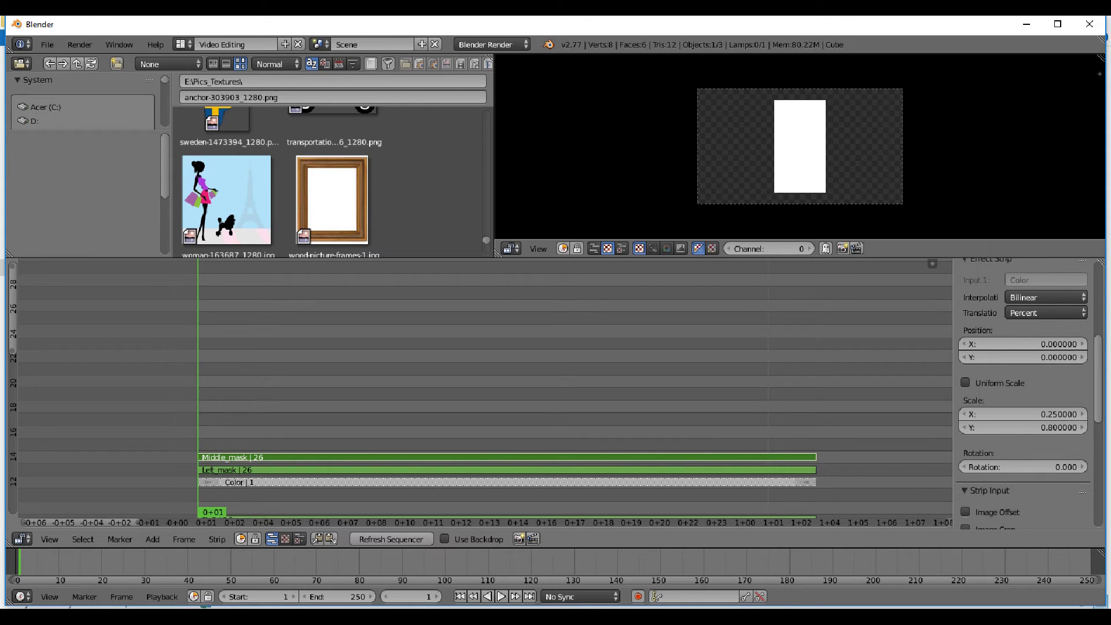
# Set the Middle_mask strip's blend mode to Alpha Over.
pyautogui.rightClick(509, 470)
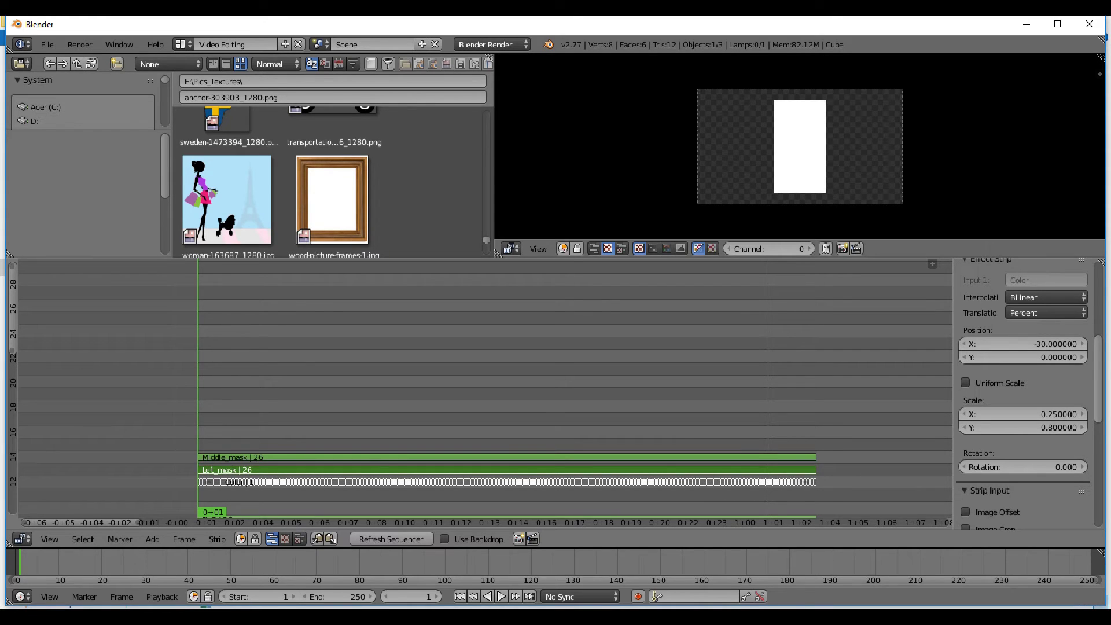
pyautogui.rightClick(510, 457)
pyautogui.scroll(8, 1024, 393)
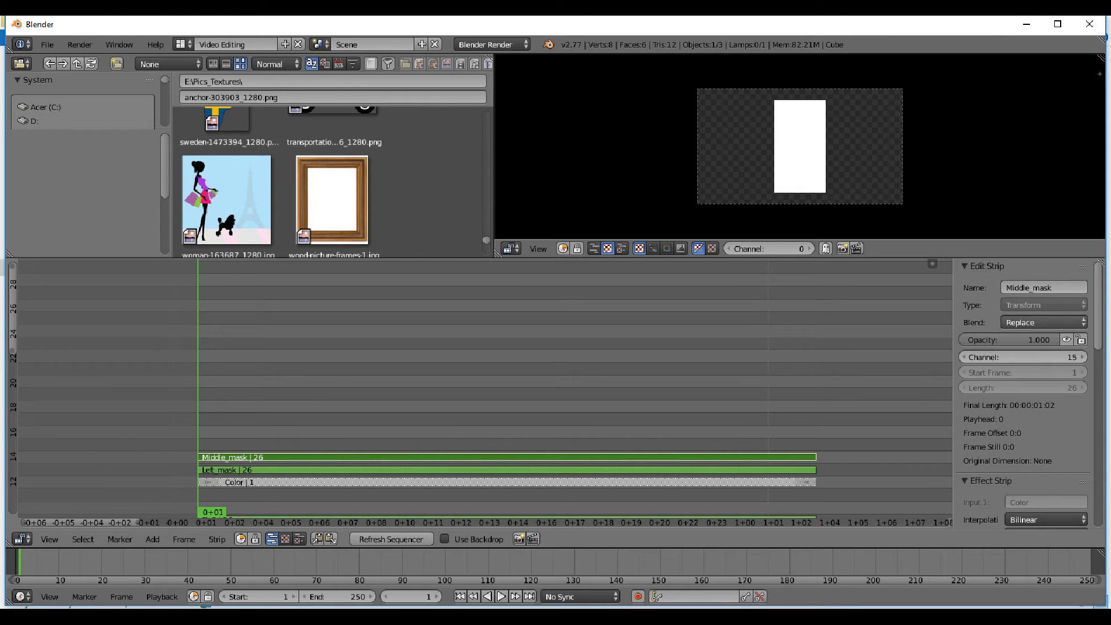
pyautogui.click(1036, 322)
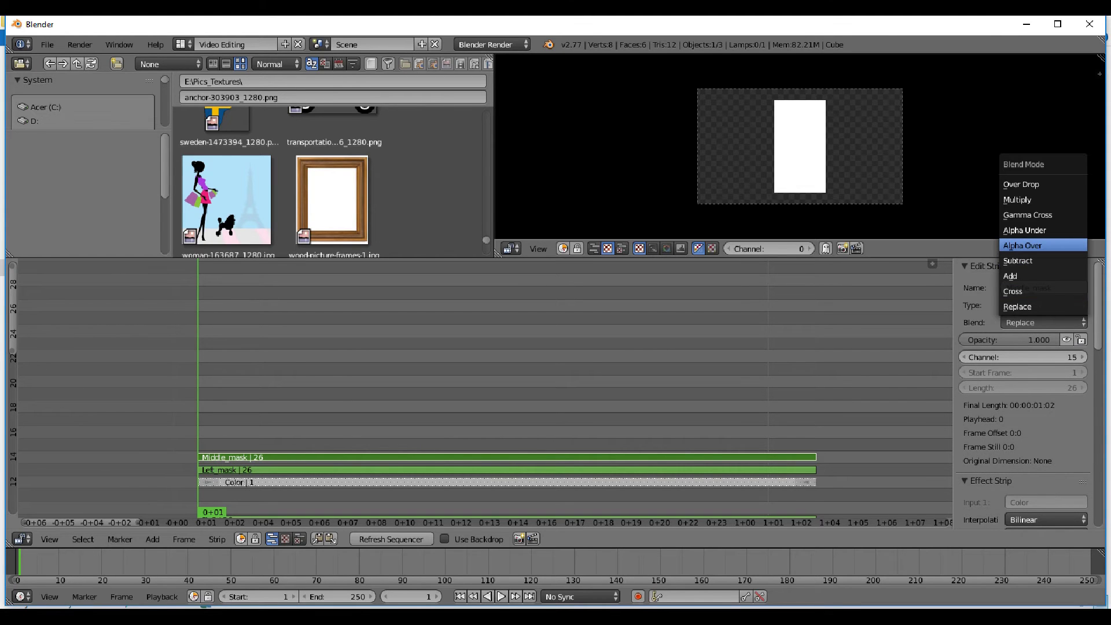
pyautogui.click(1022, 245)
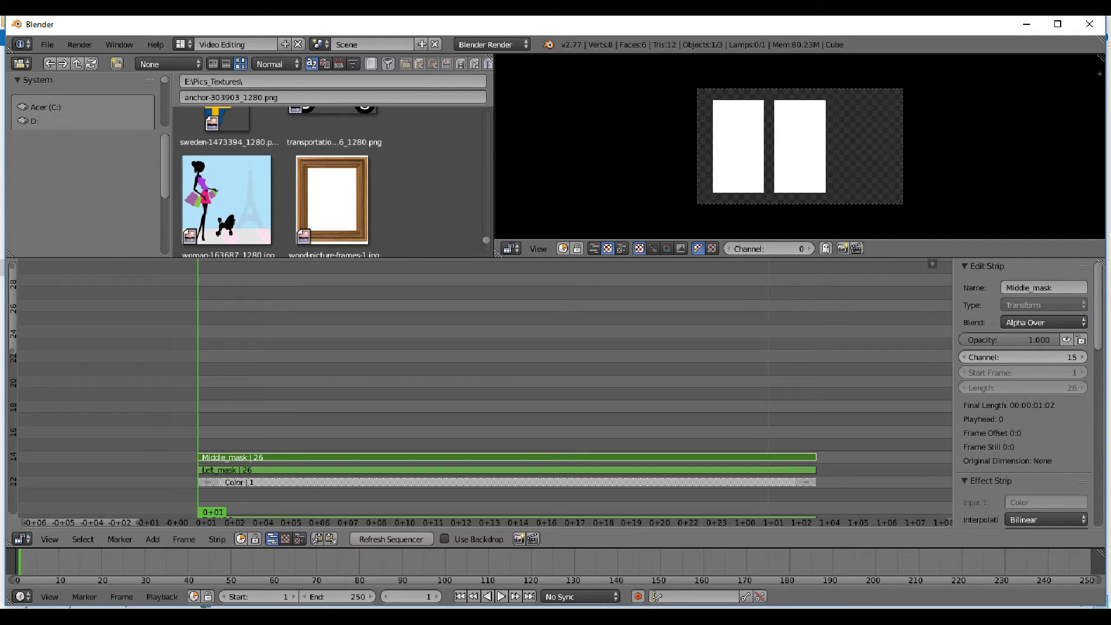
# Duplicate the Middle_mask strip in place onto channel 16 and name the copy Right_Mask.
pyautogui.hotkey('shift', 'd')
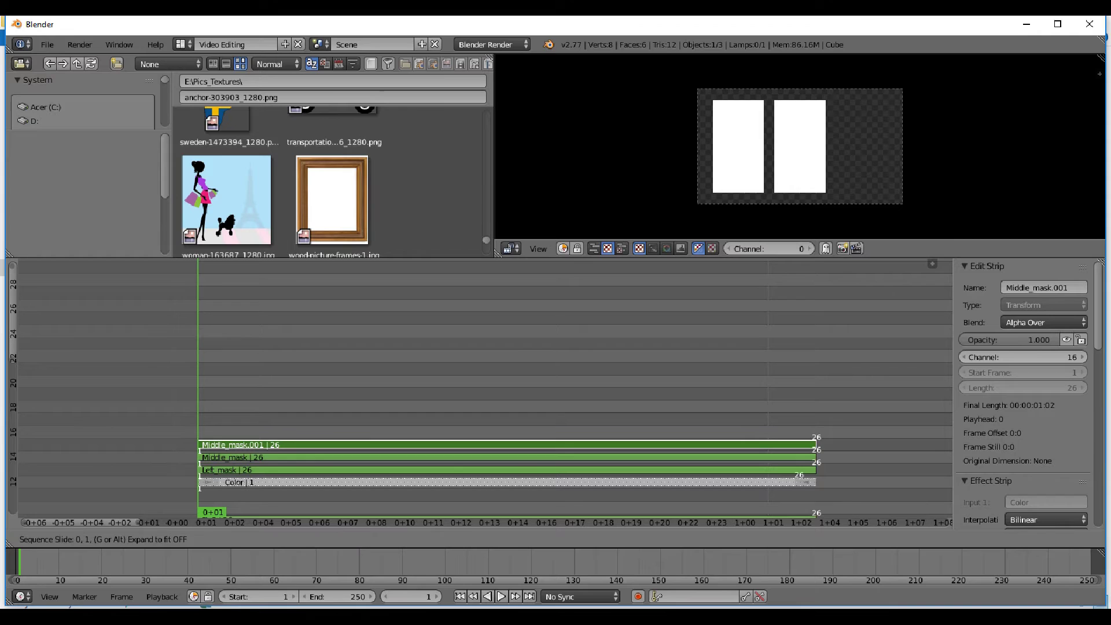
pyautogui.press('Return')
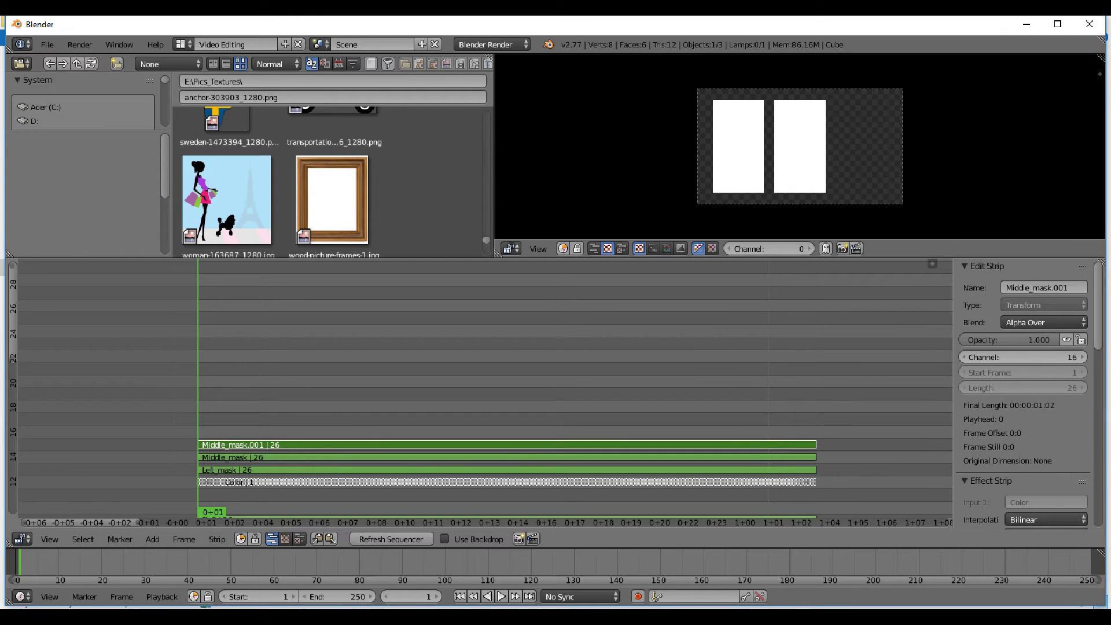
pyautogui.click(1043, 288)
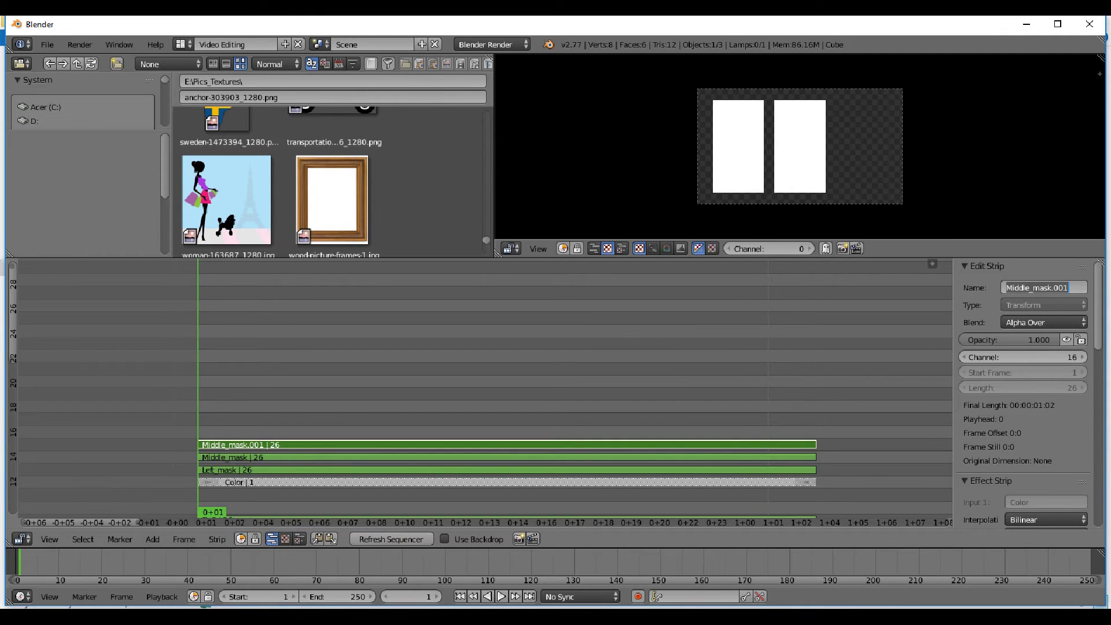
pyautogui.write('Right')
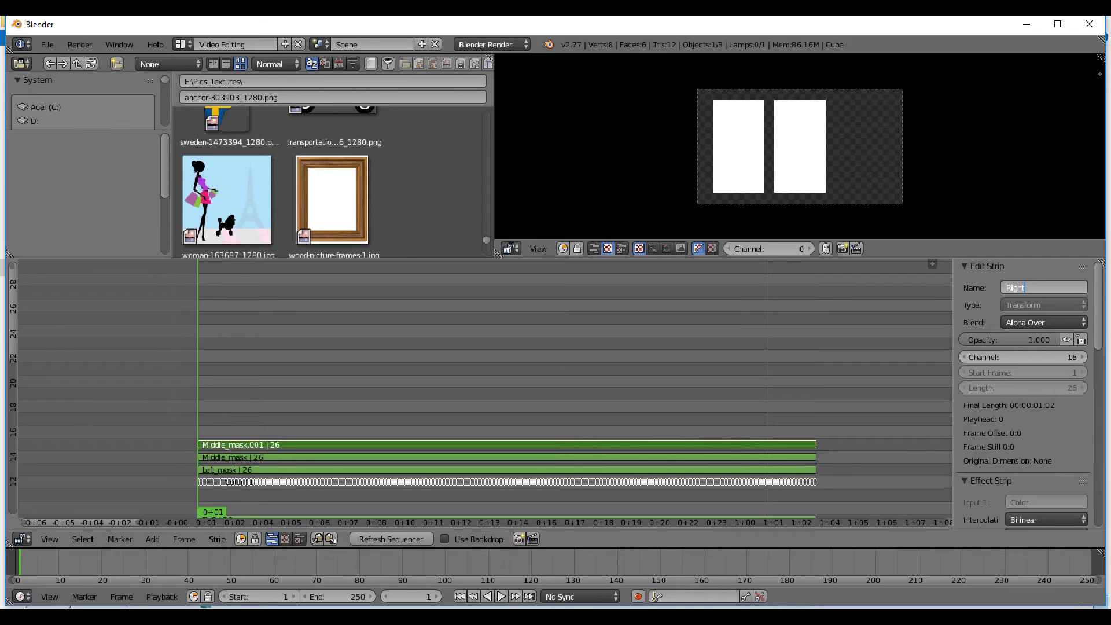
pyautogui.write('_Mask')
pyautogui.press('Return')
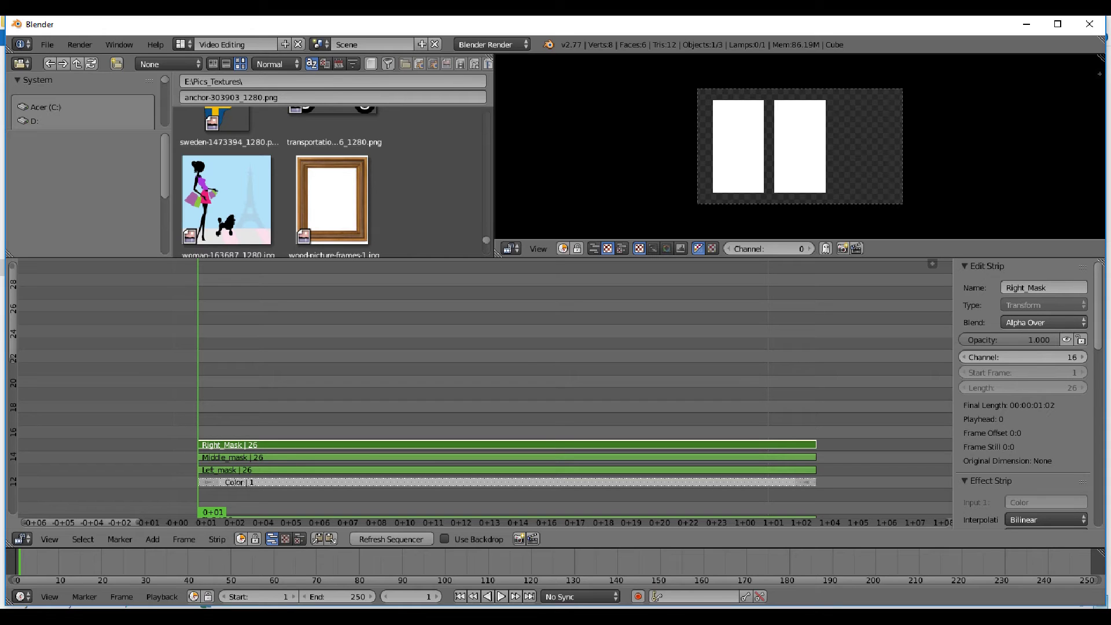
# Set the Right_Mask strip's X position to 30 percent.
pyautogui.scroll(-9, 1025, 393)
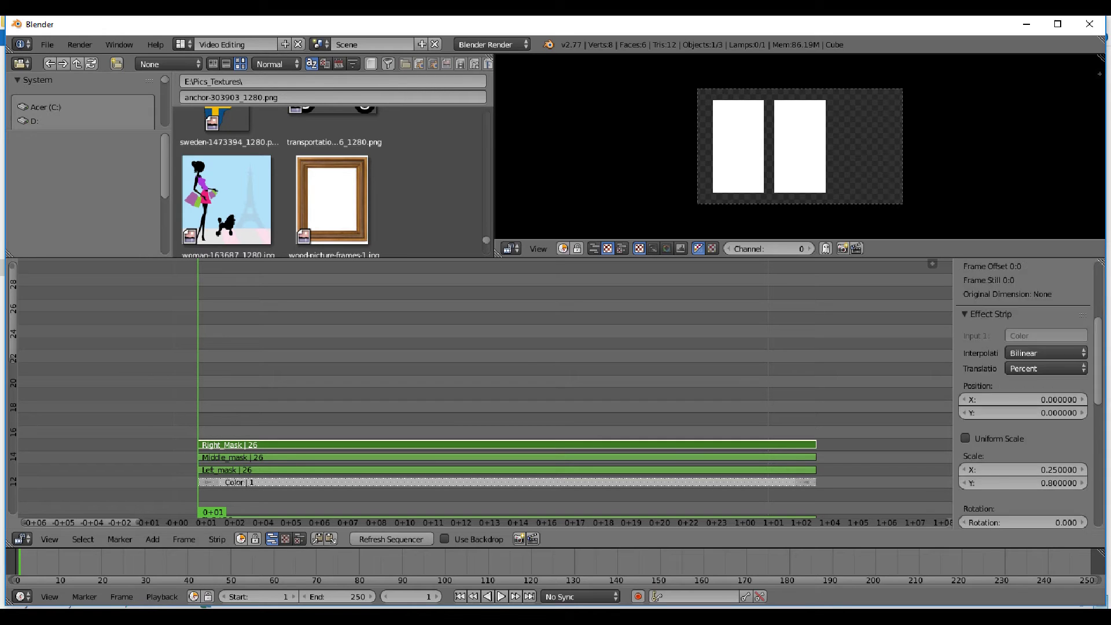
pyautogui.click(1023, 316)
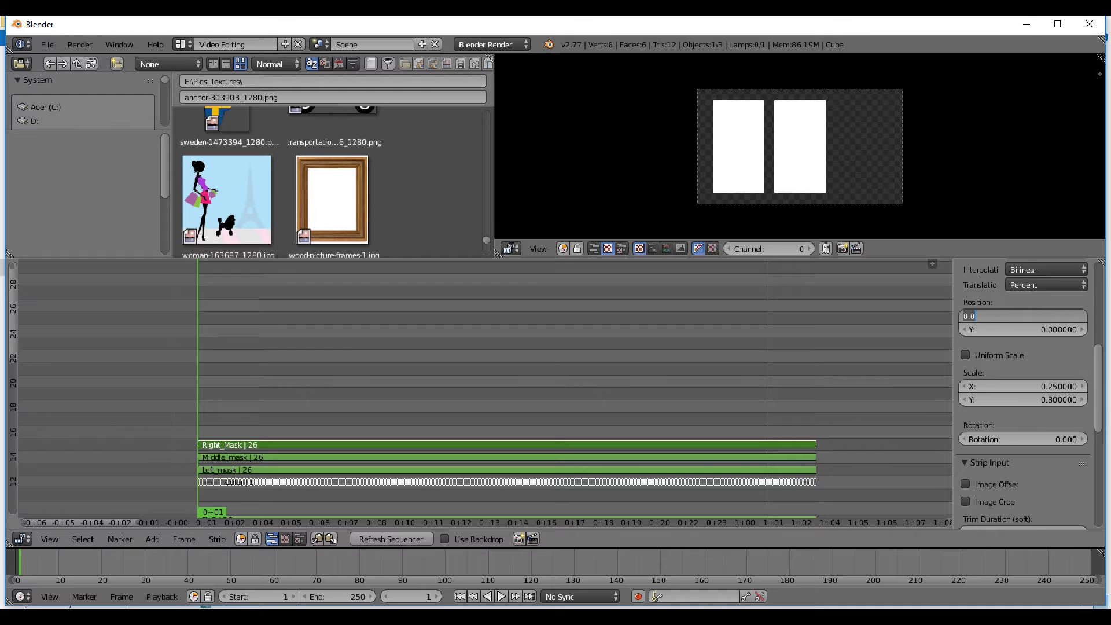
pyautogui.write('30')
pyautogui.press('Return')
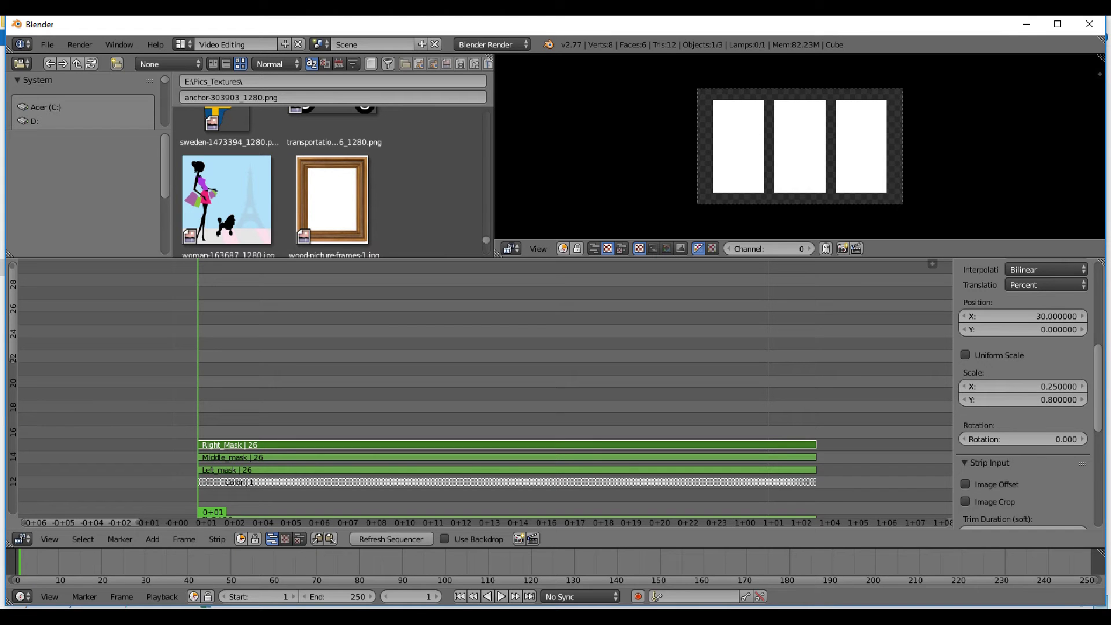
# Set the Left_mask strip's blend mode to Alpha Over and select the Right_Mask strip.
pyautogui.moveTo(567, 457); pyautogui.dragTo(561, 321, button='middle')
pyautogui.moveTo(515, 270); pyautogui.dragTo(514, 306, button='middle')
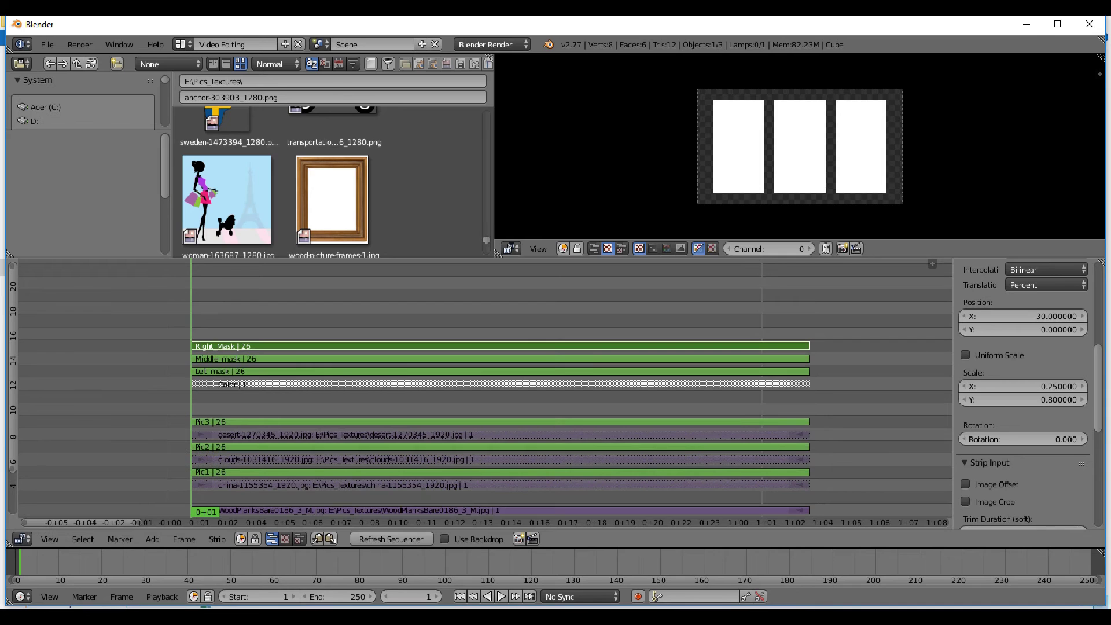
pyautogui.rightClick(510, 359)
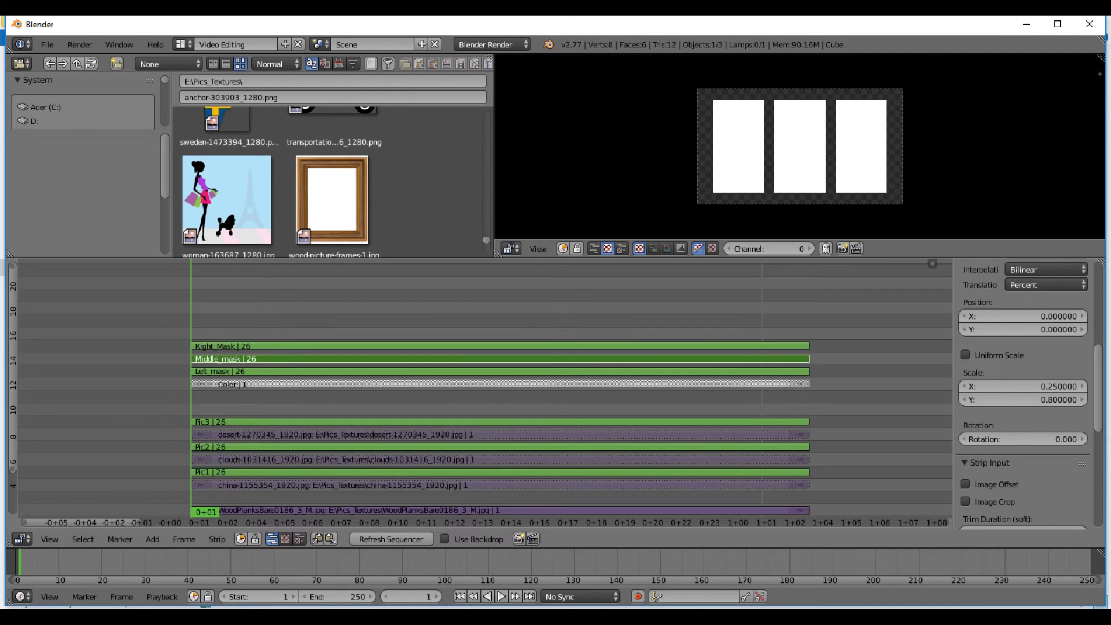
pyautogui.moveTo(486, 371); pyautogui.dragTo(480, 415, button='middle')
pyautogui.scroll(7, 1024, 393)
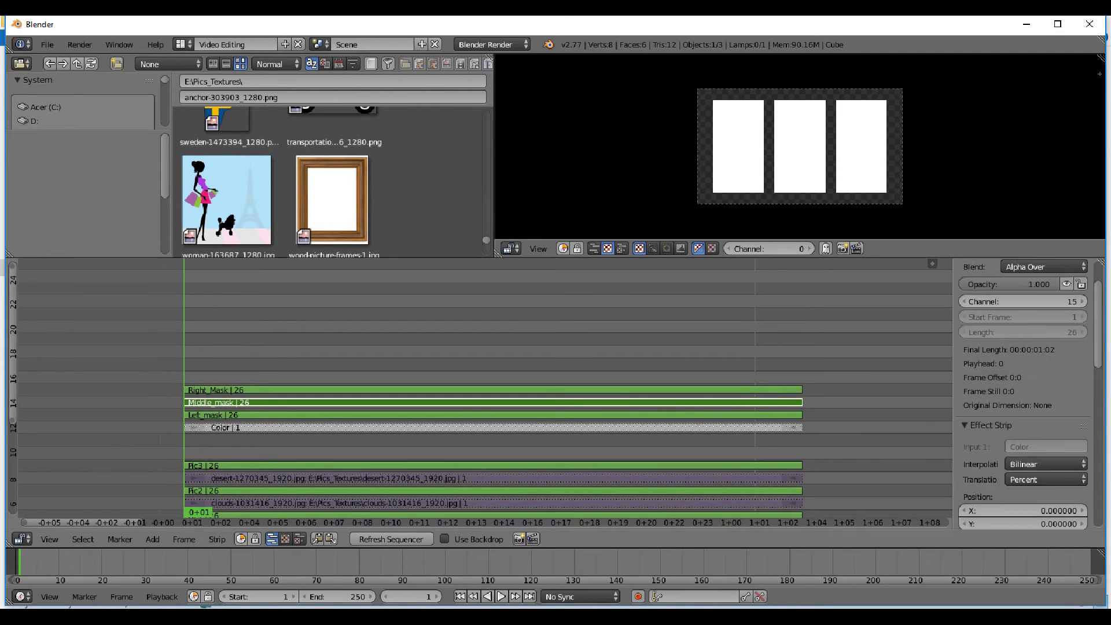
pyautogui.scroll(3, 1024, 394)
pyautogui.rightClick(579, 415)
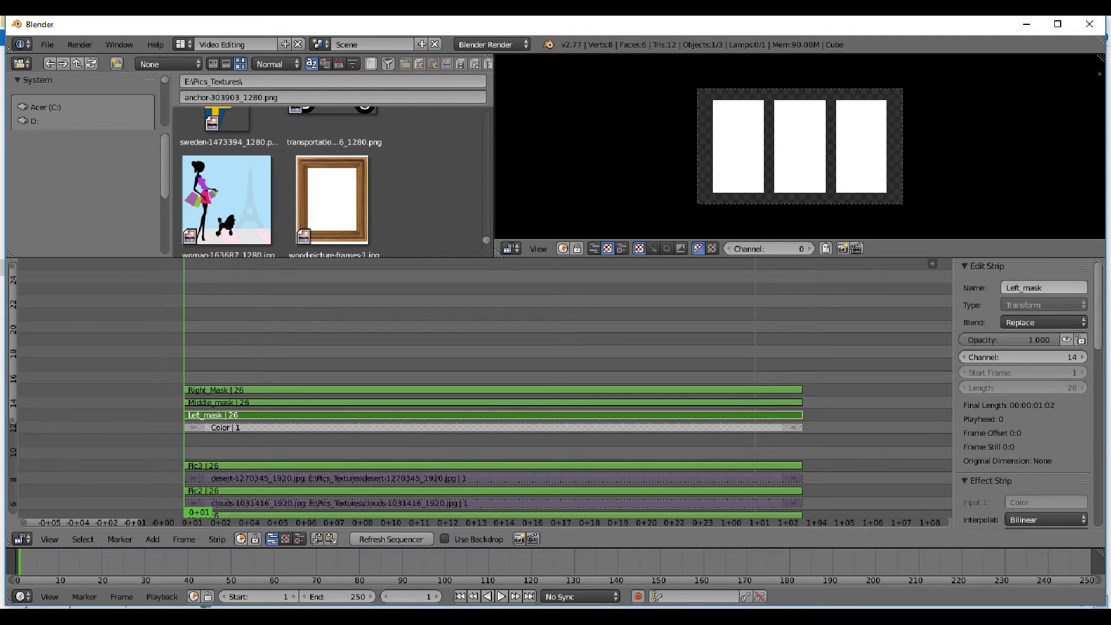
pyautogui.click(1042, 322)
pyautogui.click(1031, 246)
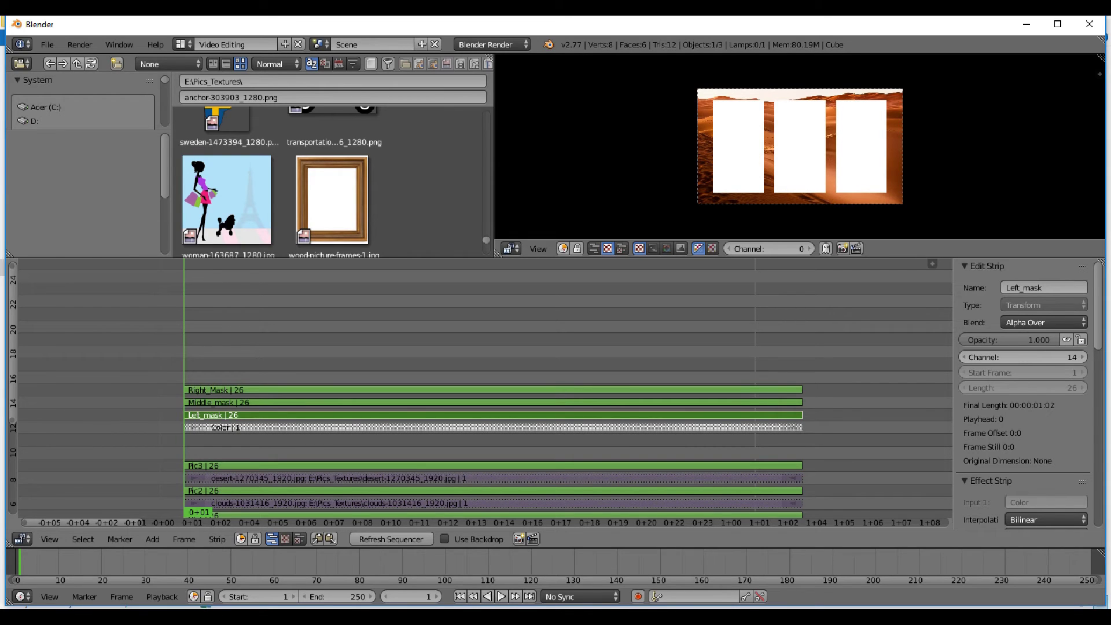
pyautogui.rightClick(521, 390)
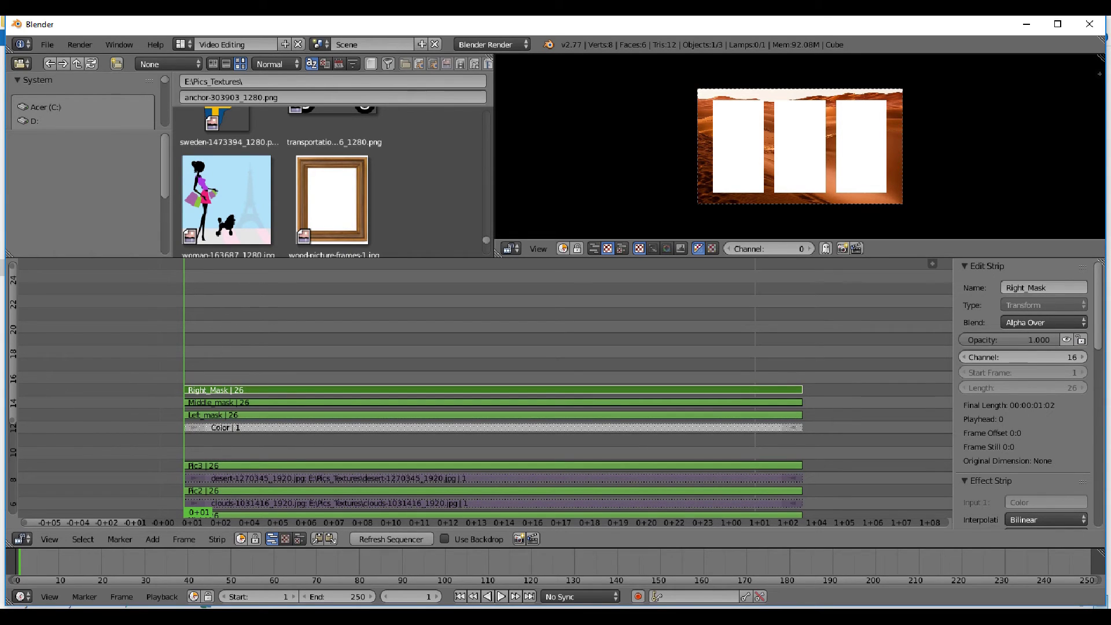
# Mute the Left_mask, Middle_mask and Right_Mask strips together.
pyautogui.moveTo(521, 405); pyautogui.dragTo(542, 361, button='middle')
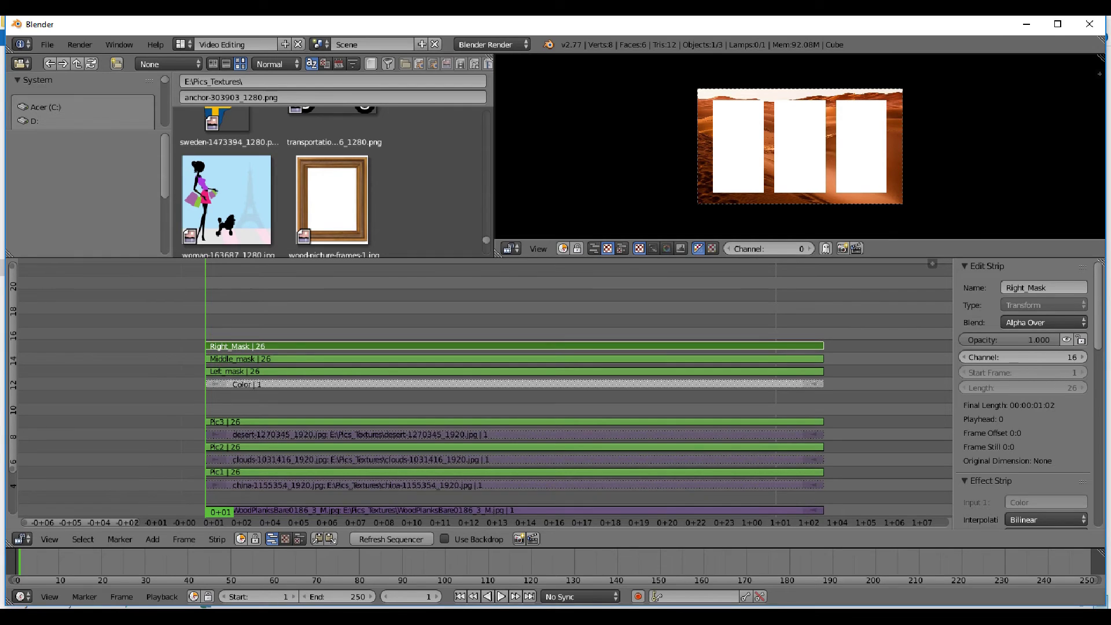
pyautogui.rightClick(533, 359)
pyautogui.rightClick(533, 372)
pyautogui.keyDown('shift'); pyautogui.rightClick(533, 359); pyautogui.keyUp('shift')
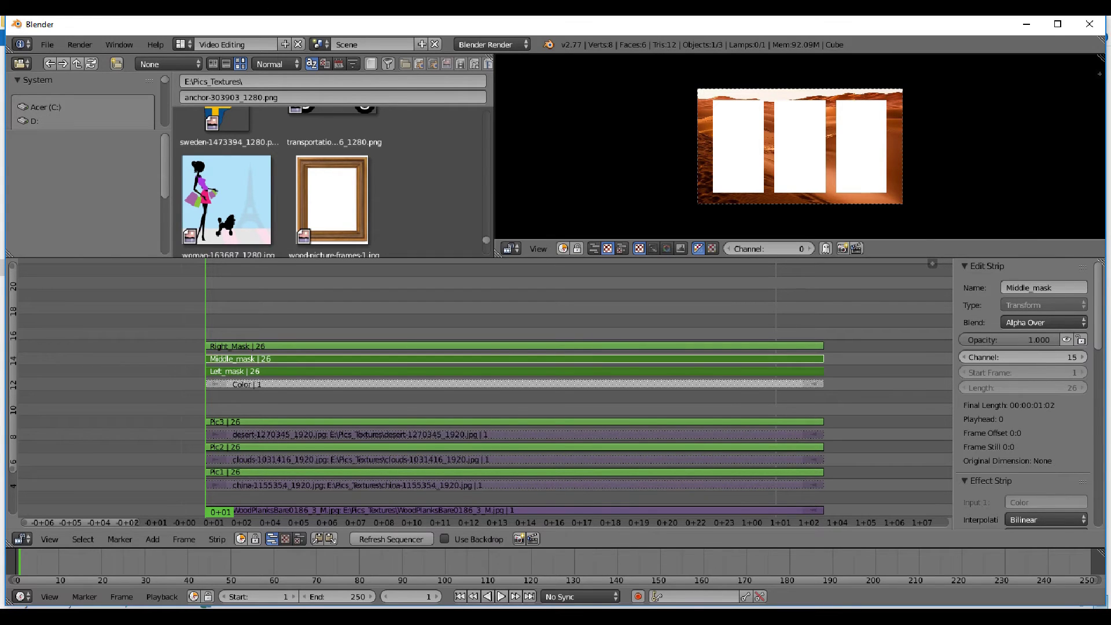
pyautogui.rightClick(533, 346)
pyautogui.moveTo(533, 394); pyautogui.dragTo(543, 356, button='middle')
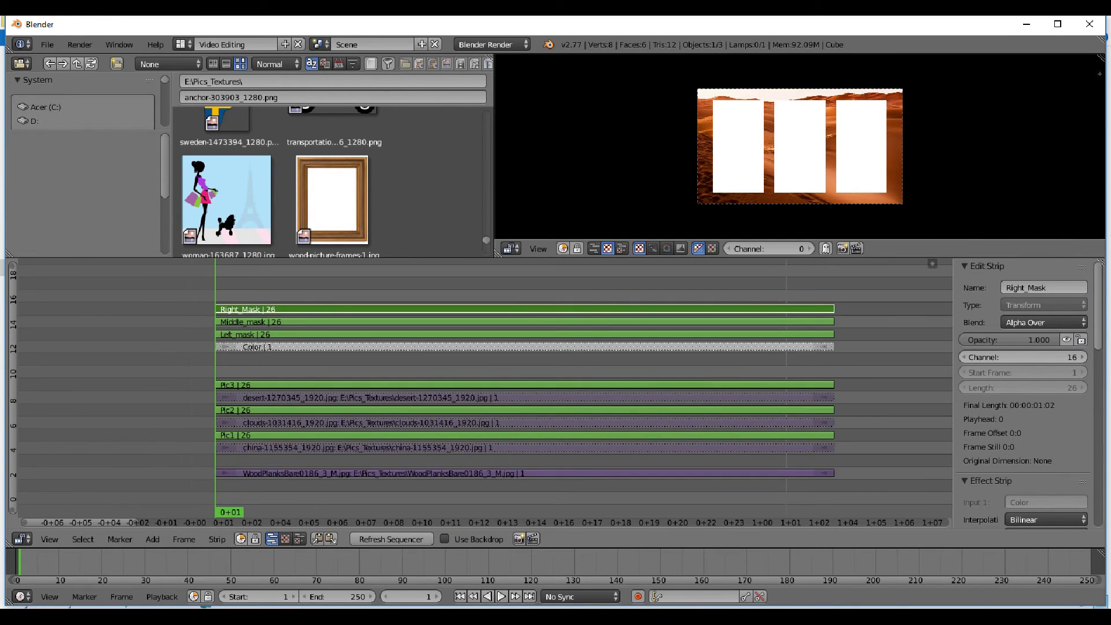
pyautogui.rightClick(586, 321)
pyautogui.rightClick(585, 334)
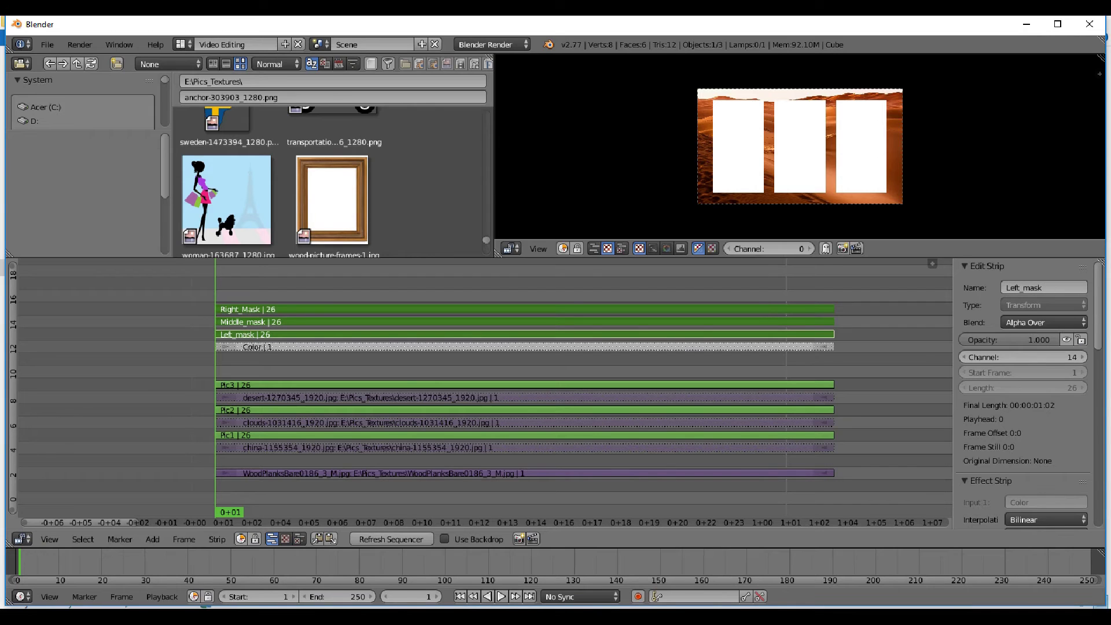
pyautogui.press('h')
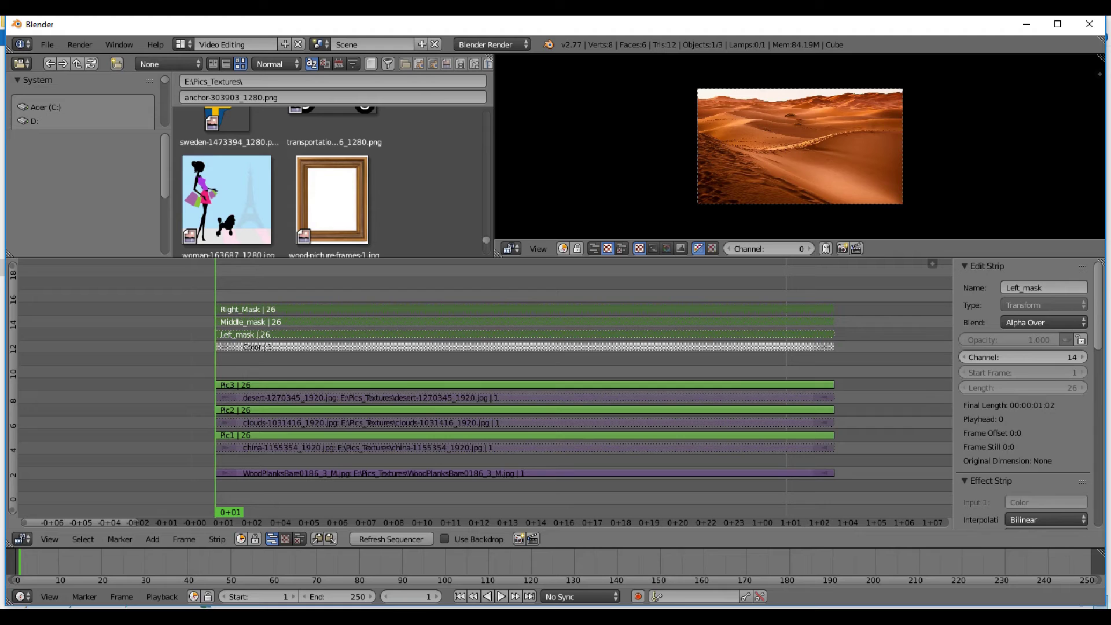
# Add a Mask strip modifier to the Pic1 strip and assign Left_mask as its mask strip.
pyautogui.rightClick(578, 436)
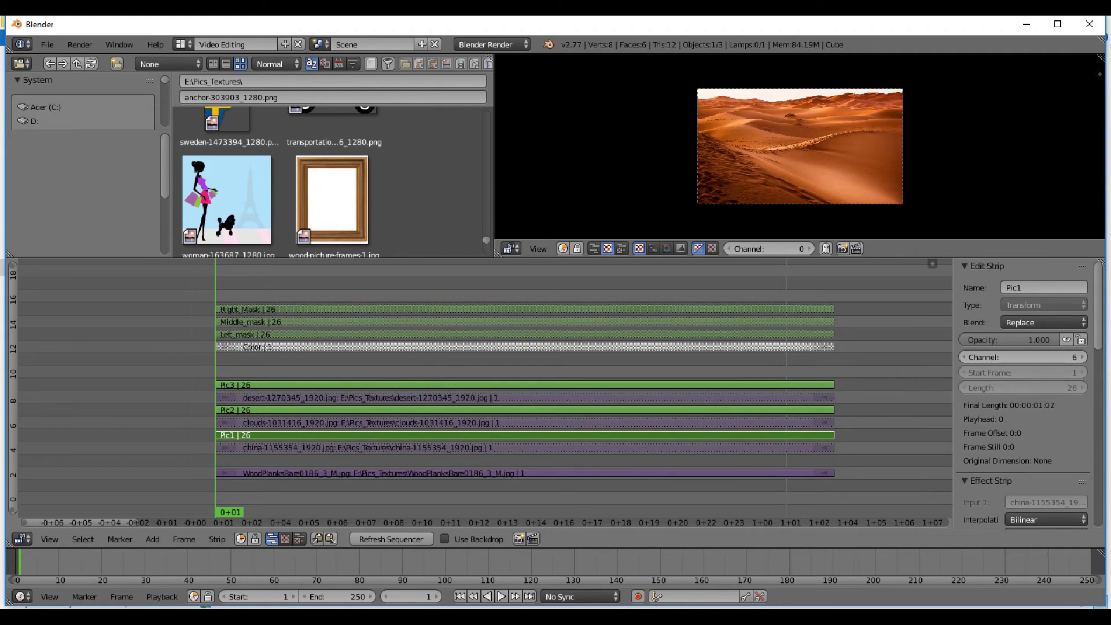
pyautogui.scroll(-15, 1025, 393)
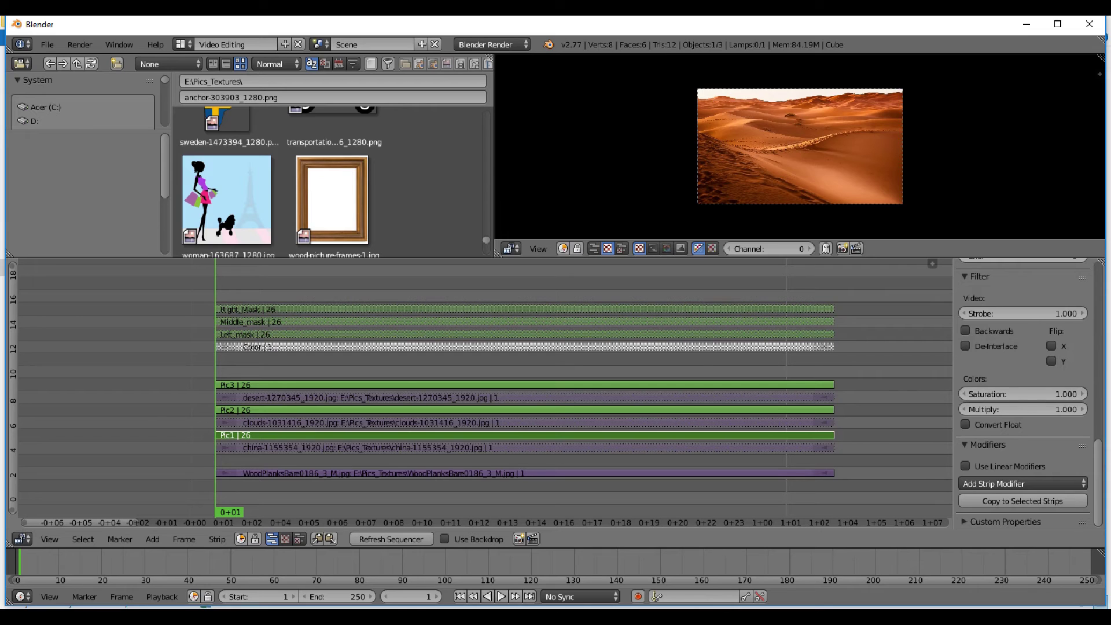
pyautogui.click(1022, 483)
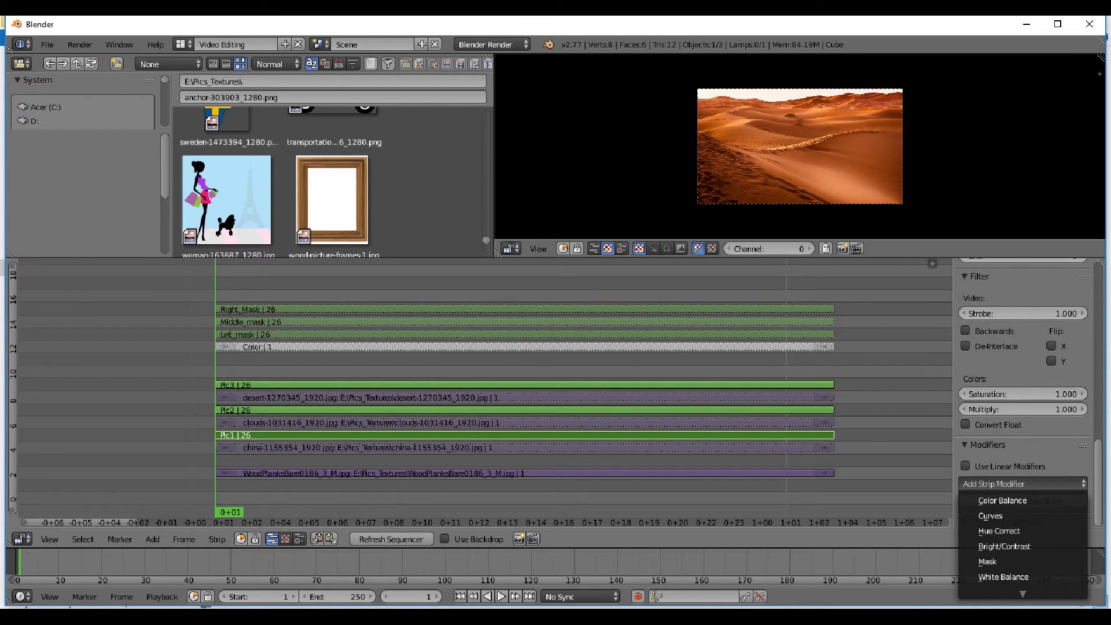
pyautogui.click(987, 561)
pyautogui.scroll(-3, 1021, 509)
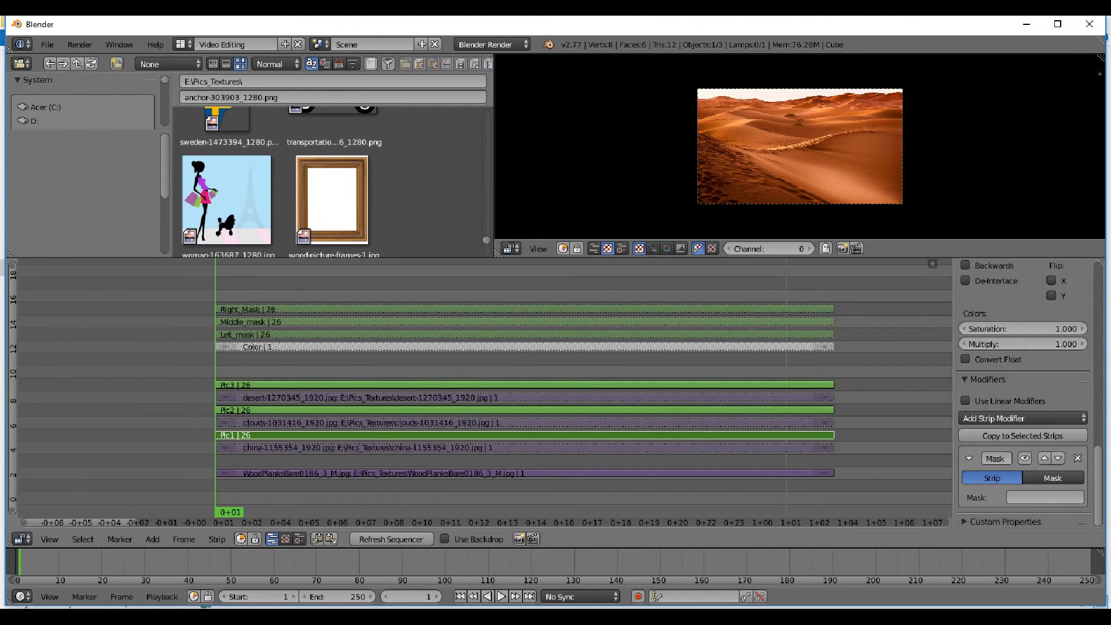
pyautogui.click(1045, 498)
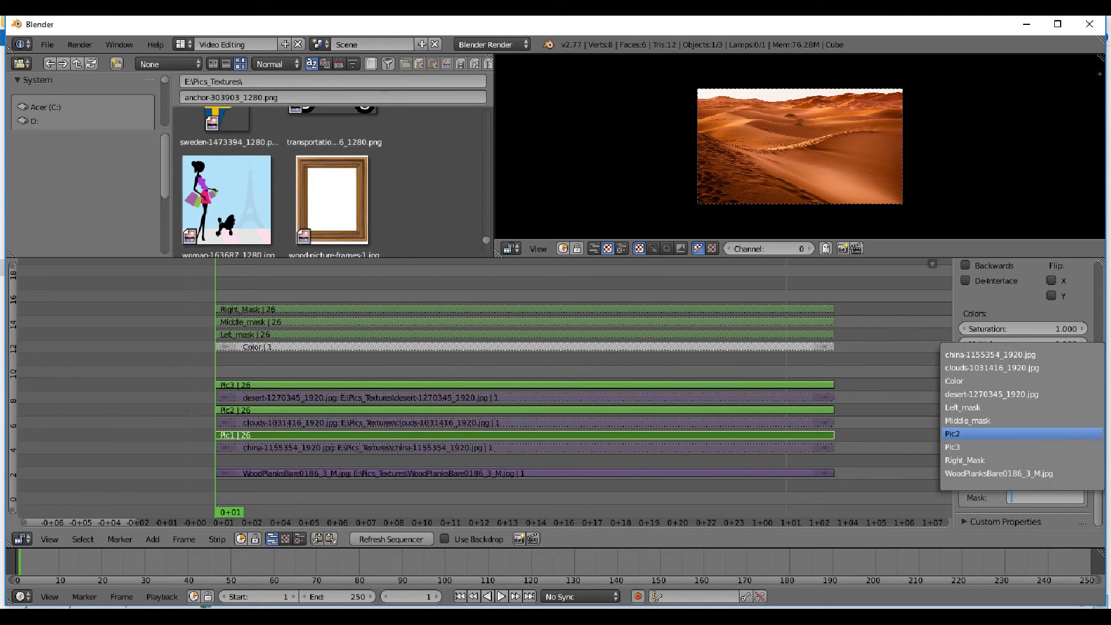
pyautogui.write('le')
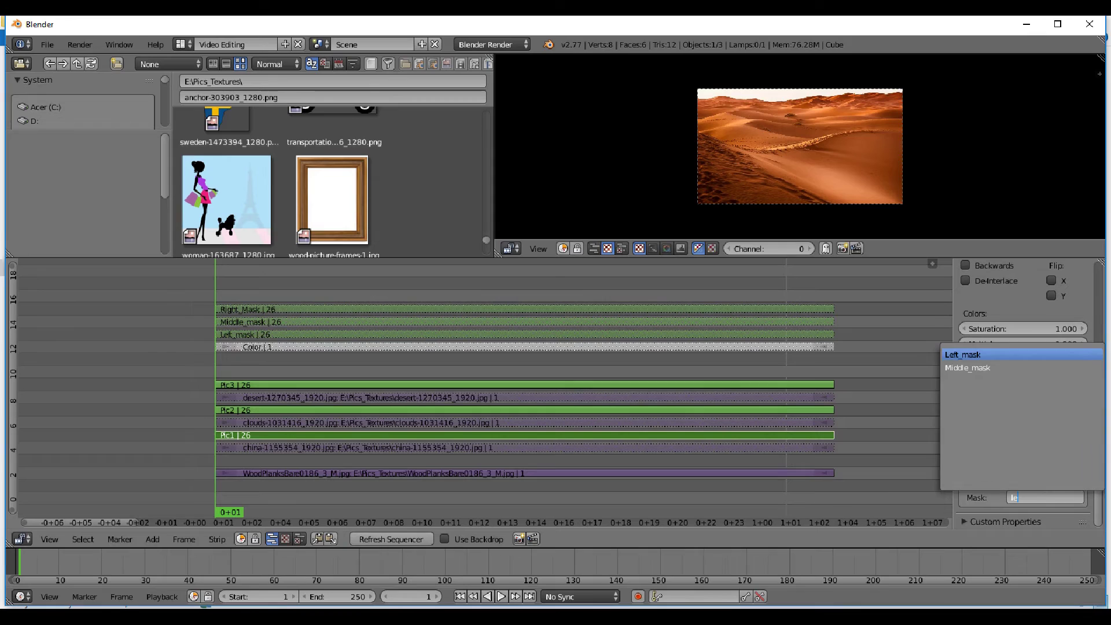
pyautogui.press('Return')
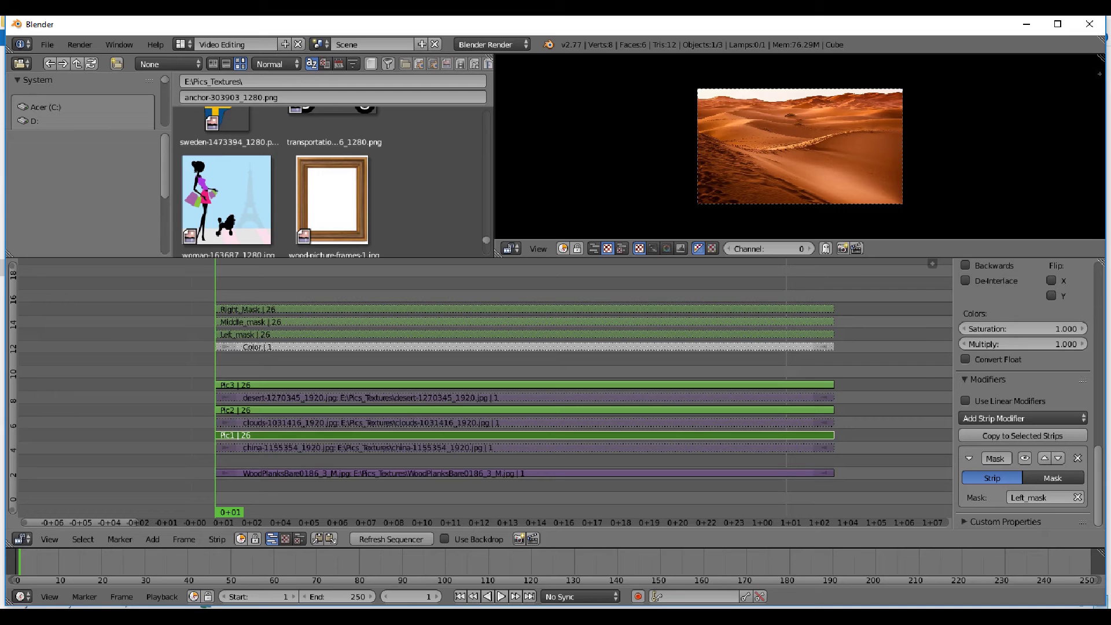
# Set the blend mode of the Pic3, Pic2 and Pic1 strips to Alpha Over.
pyautogui.rightClick(525, 385)
pyautogui.scroll(15, 1023, 388)
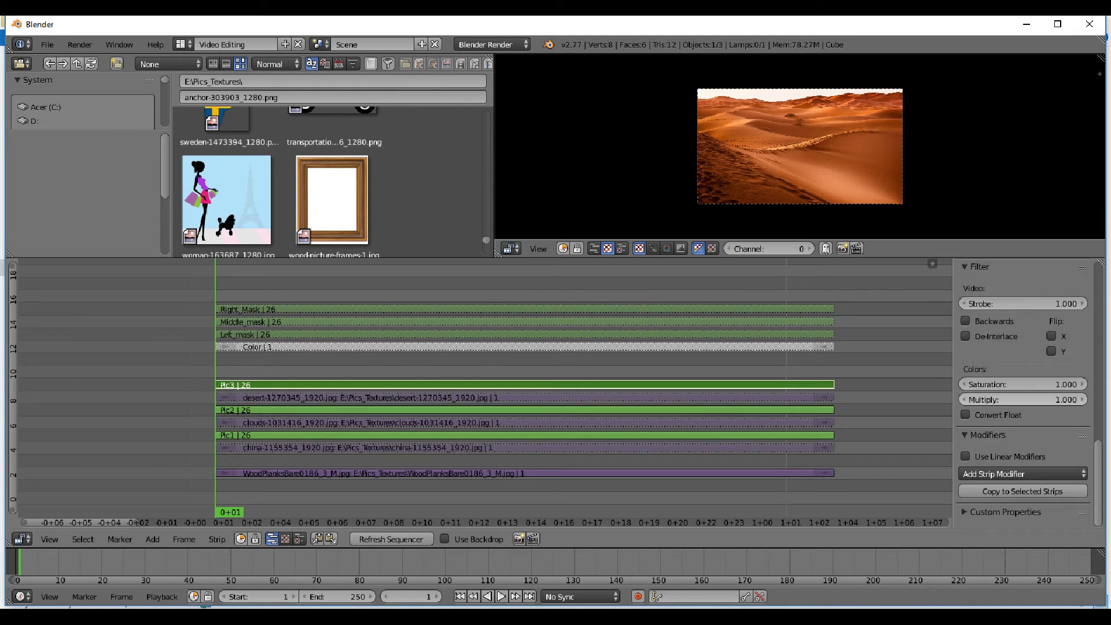
pyautogui.click(1043, 322)
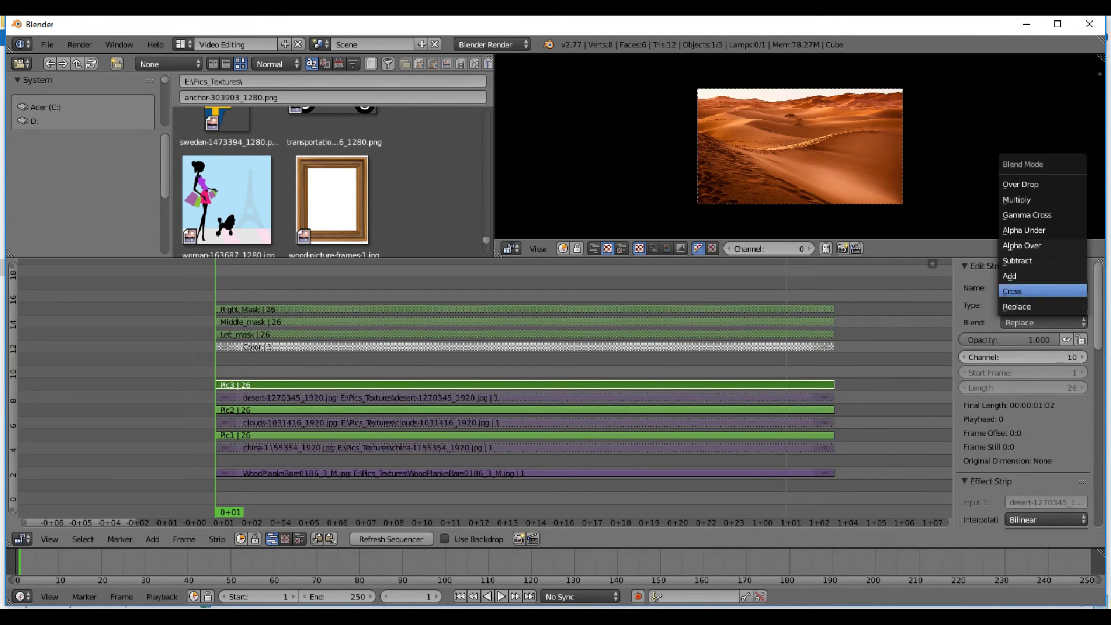
pyautogui.click(1042, 244)
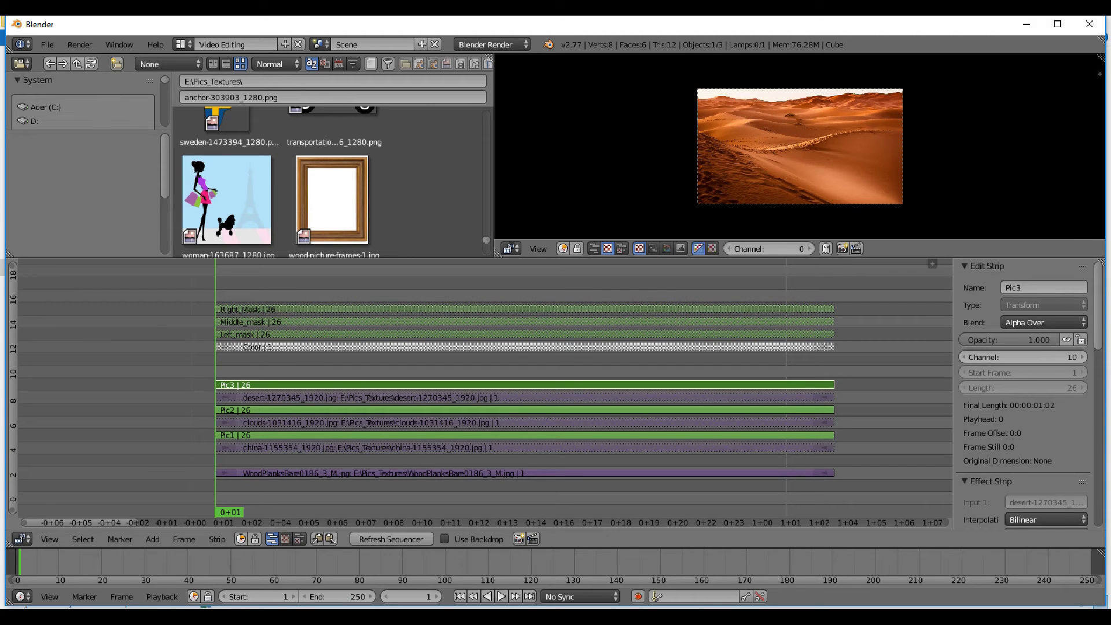
pyautogui.rightClick(525, 410)
pyautogui.click(1044, 323)
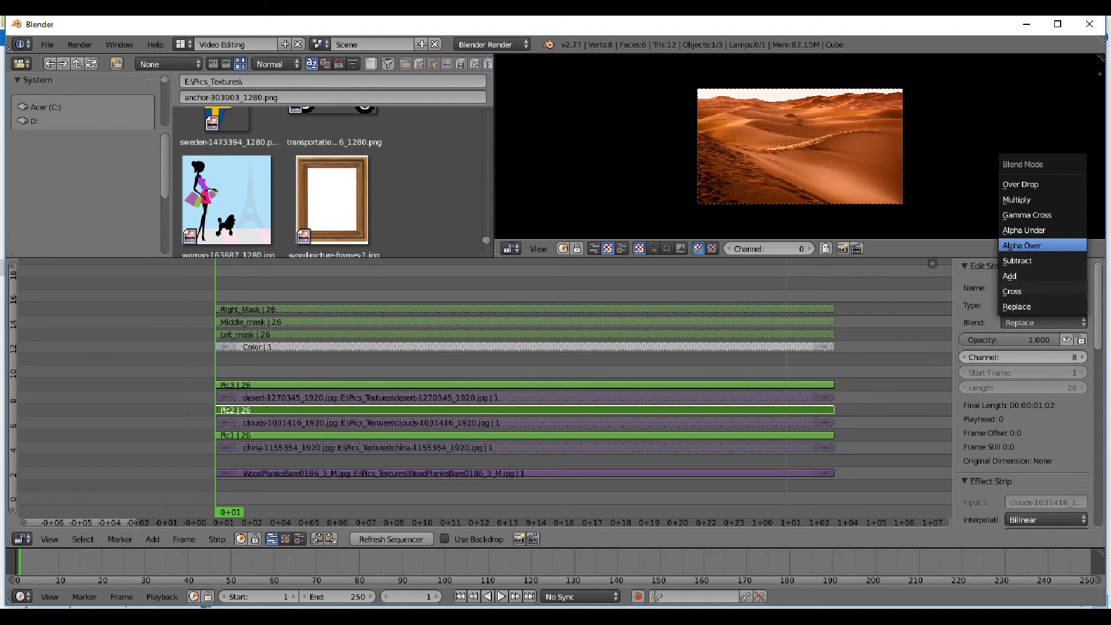
pyautogui.click(1042, 245)
pyautogui.rightClick(521, 435)
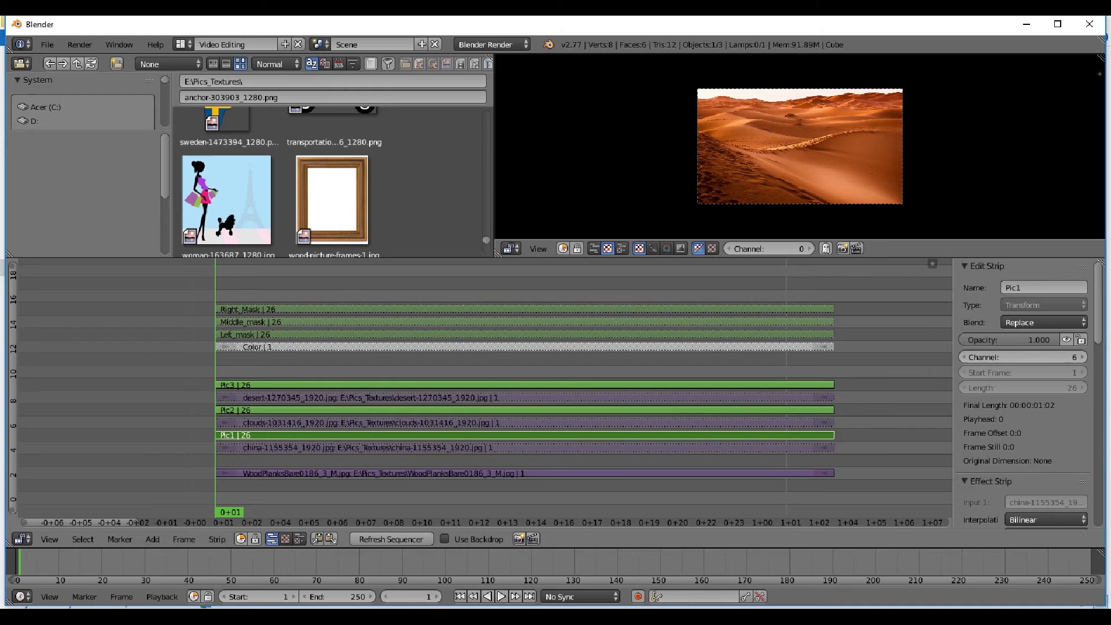
pyautogui.click(1044, 323)
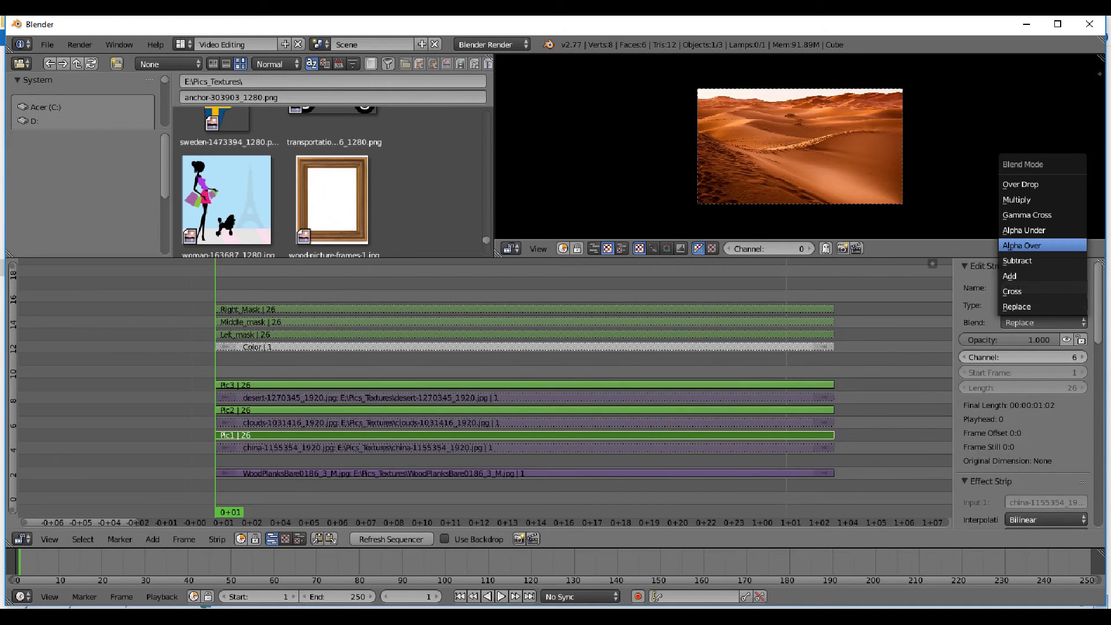
pyautogui.click(1042, 246)
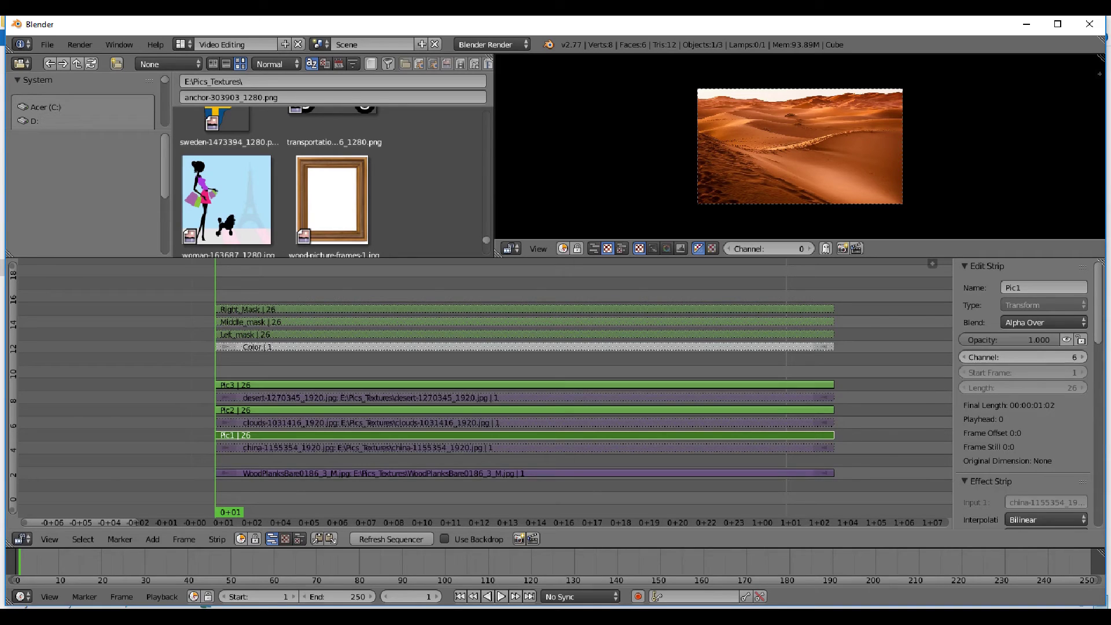
# Add a Mask strip modifier to the Pic2 strip and assign Middle_mask as its mask strip.
pyautogui.scroll(1, 485, 388)
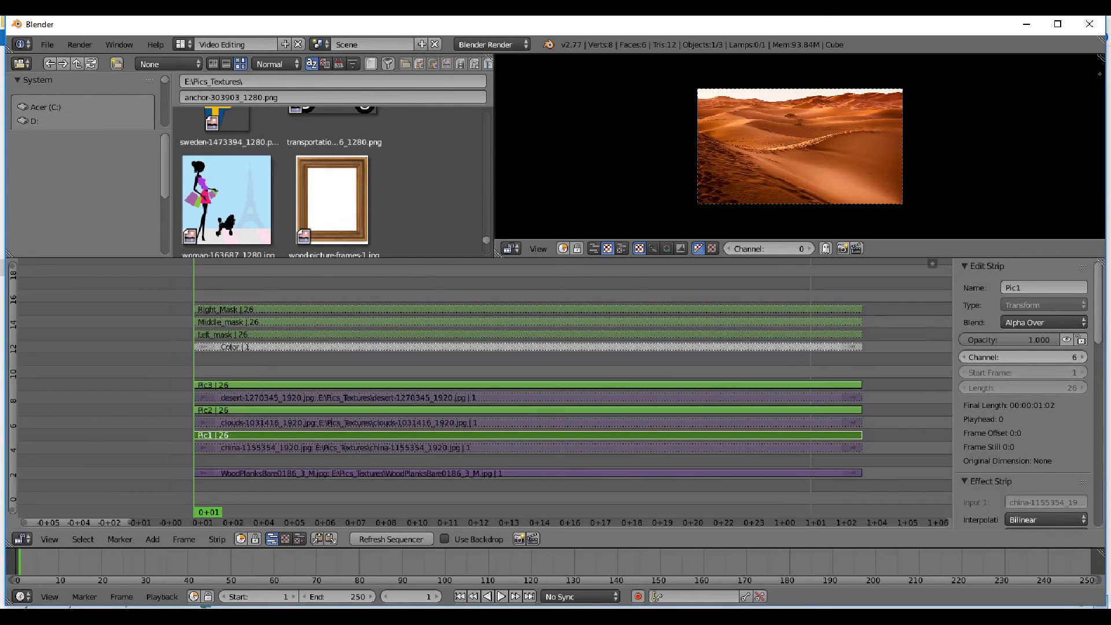
pyautogui.scroll(-10, 1024, 393)
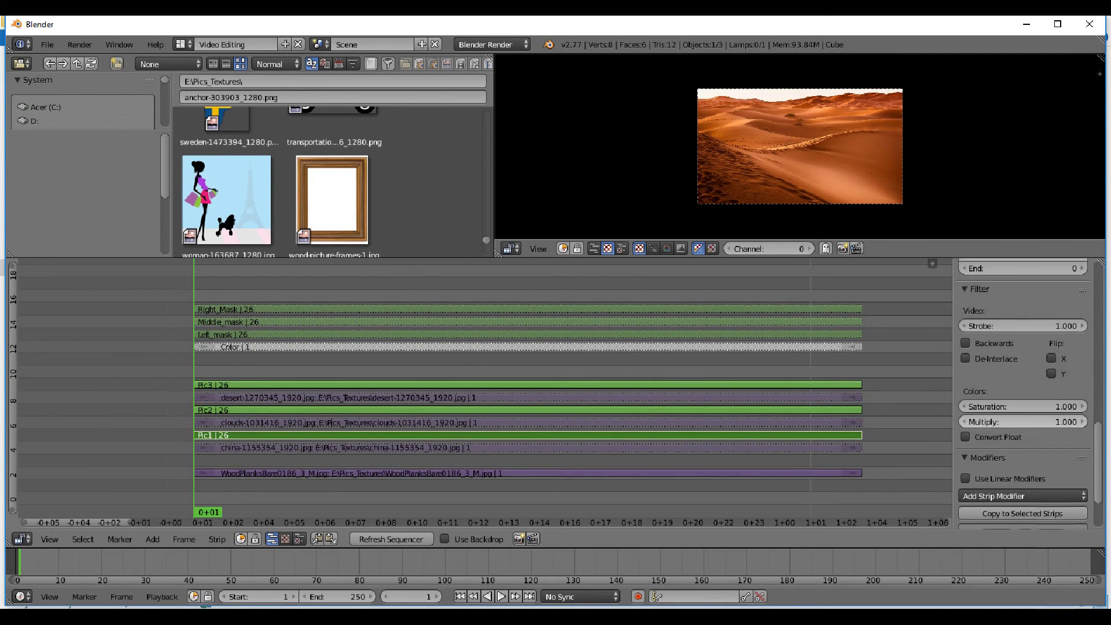
pyautogui.scroll(4, 485, 405)
pyautogui.rightClick(485, 410)
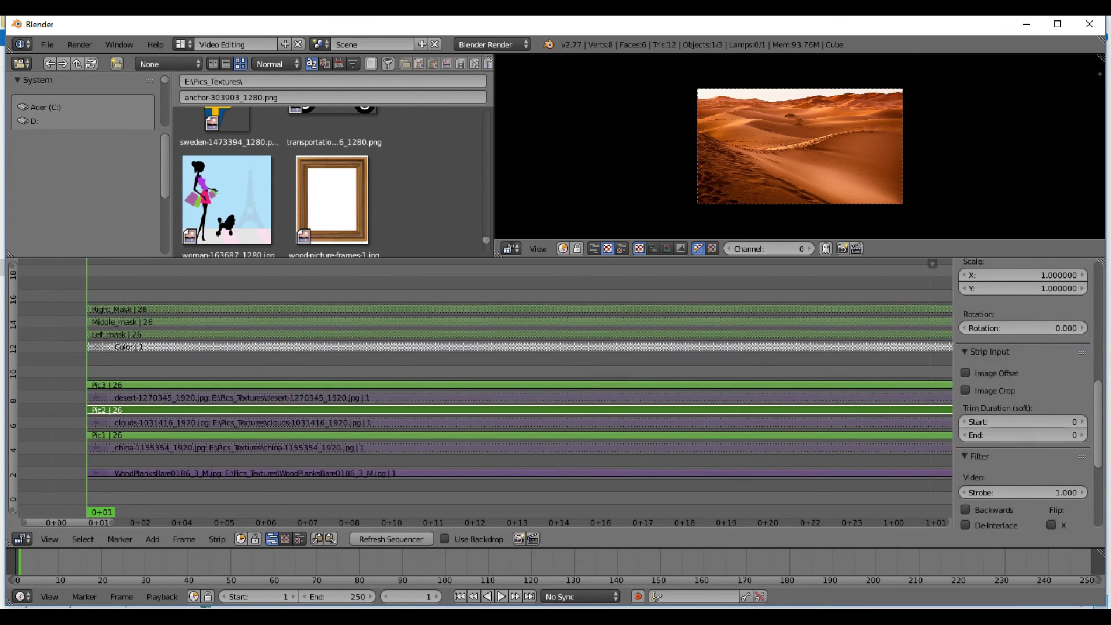
pyautogui.scroll(-8, 1025, 394)
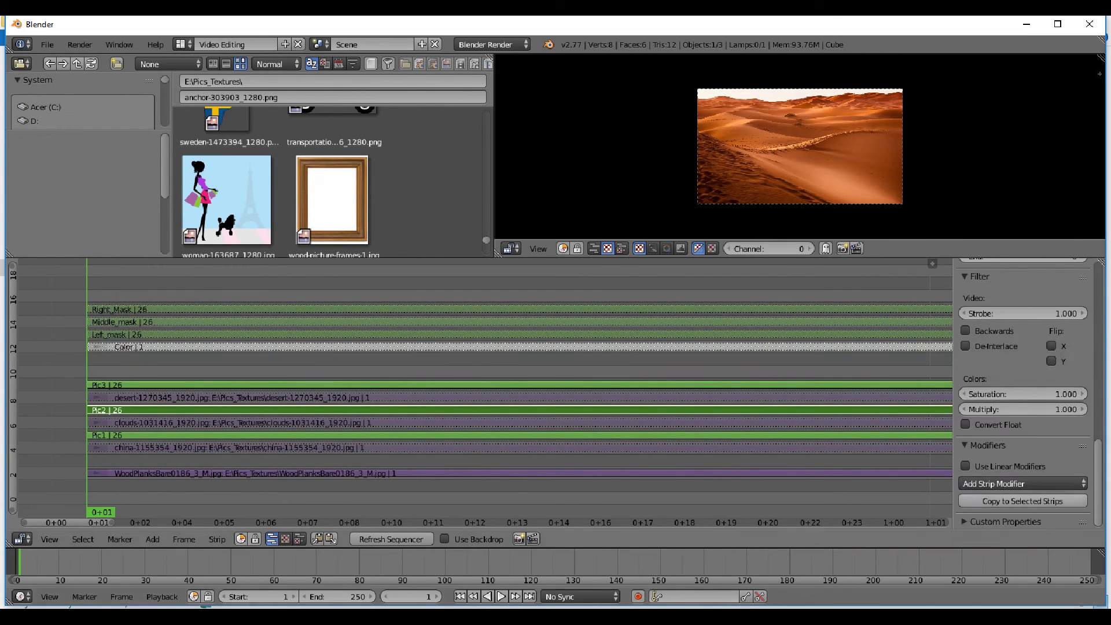
pyautogui.click(1023, 484)
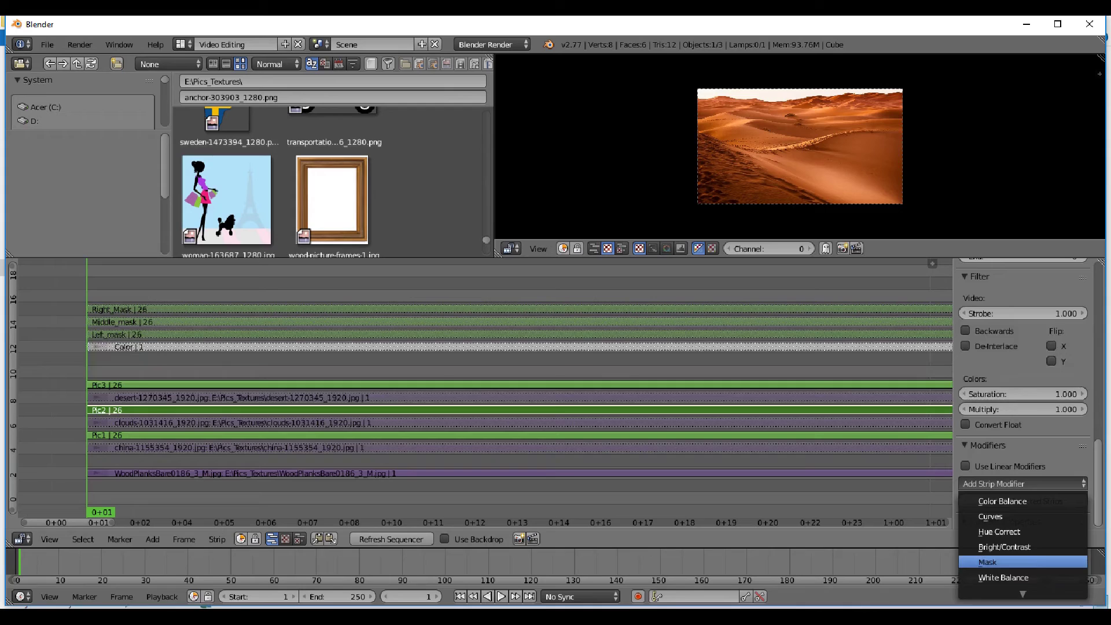
pyautogui.click(987, 562)
pyautogui.scroll(-4, 1019, 498)
pyautogui.click(1019, 498)
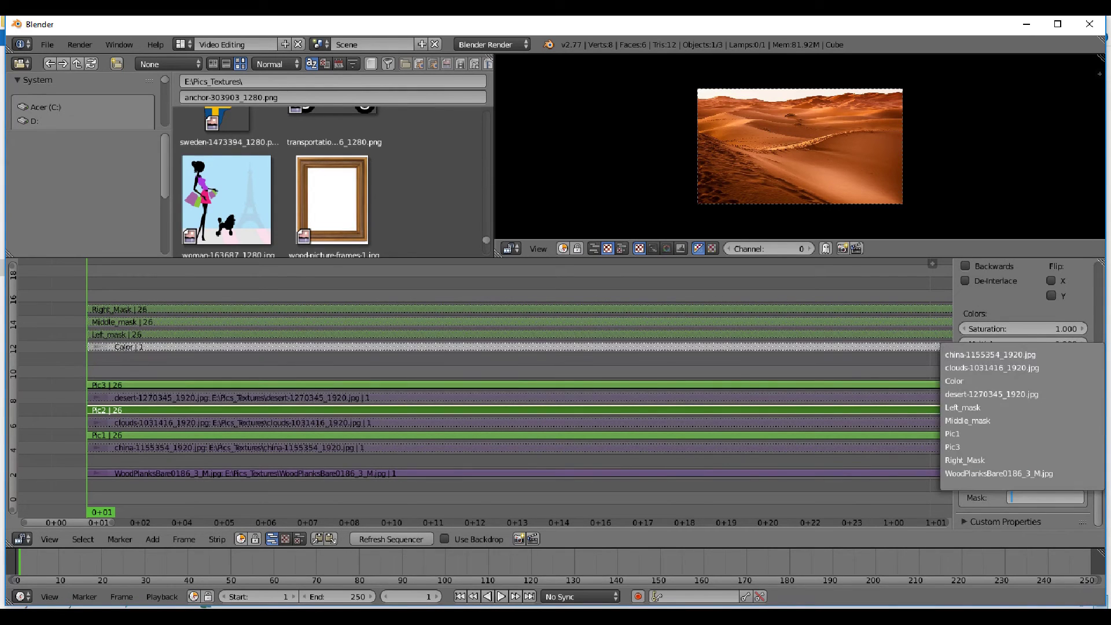
pyautogui.write('midd')
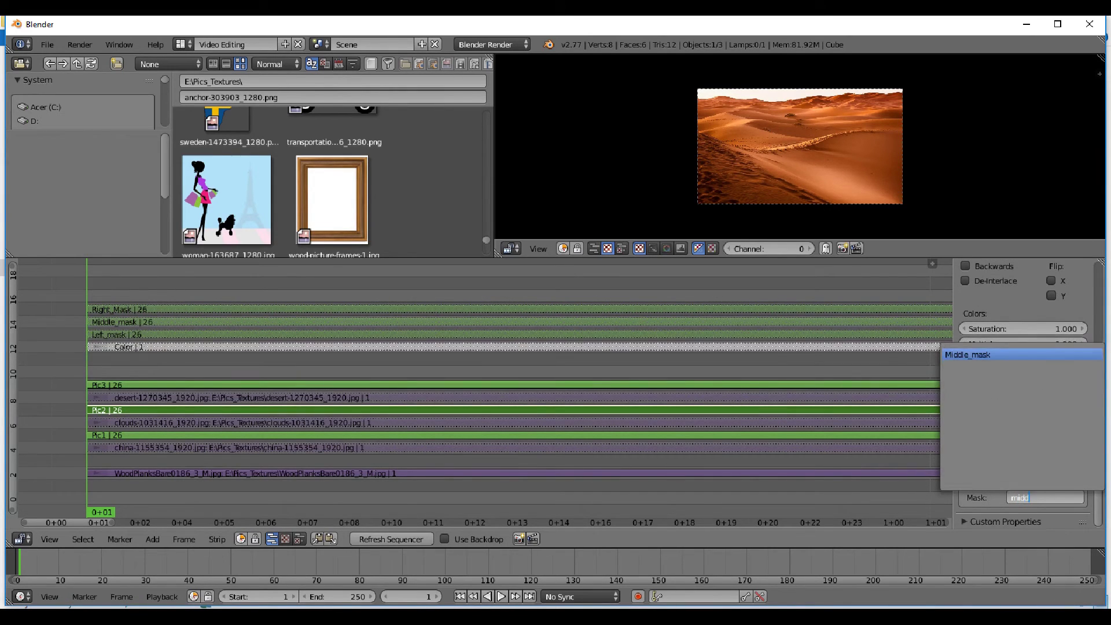
pyautogui.press('Return')
# Add a Mask strip modifier to the Pic3 strip and assign Right_Mask as its mask strip.
pyautogui.rightClick(839, 385)
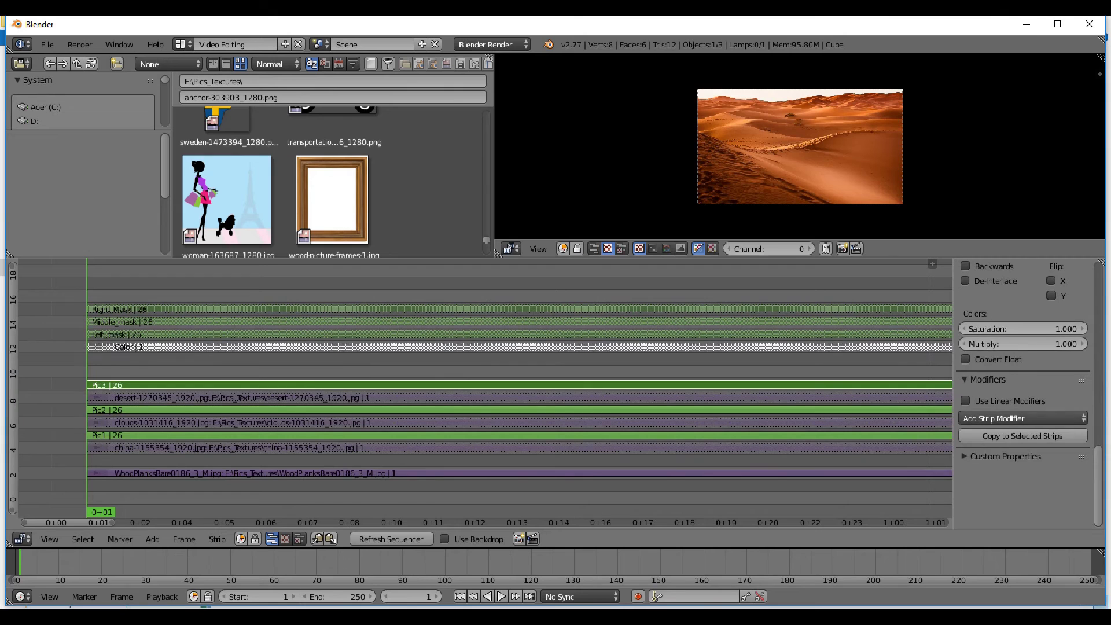
pyautogui.click(1023, 418)
pyautogui.click(984, 497)
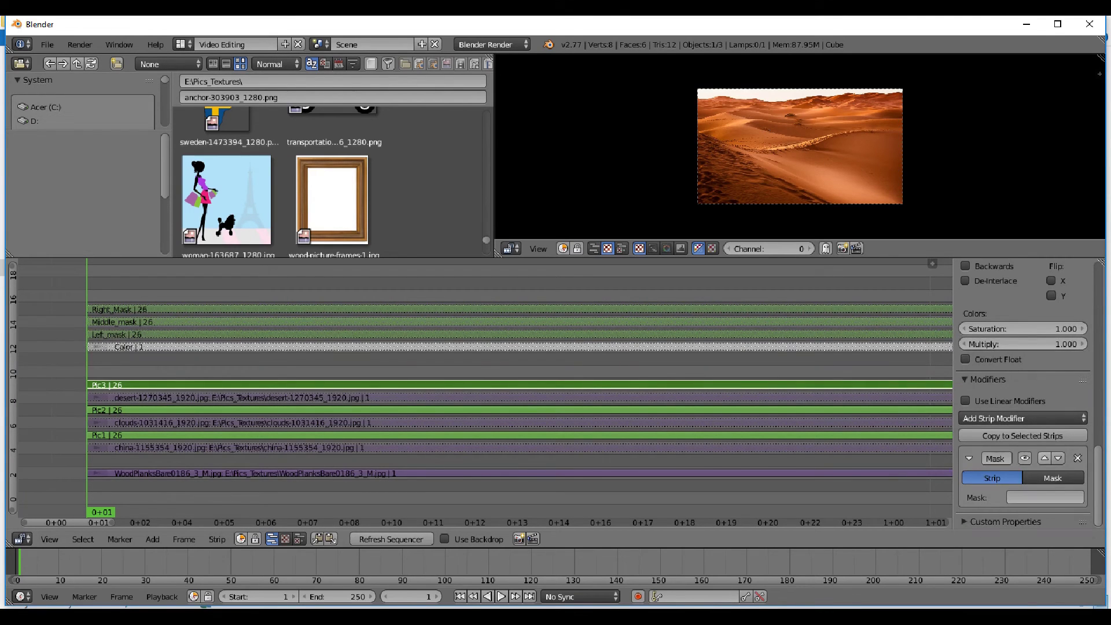
pyautogui.click(1042, 498)
pyautogui.write('rig')
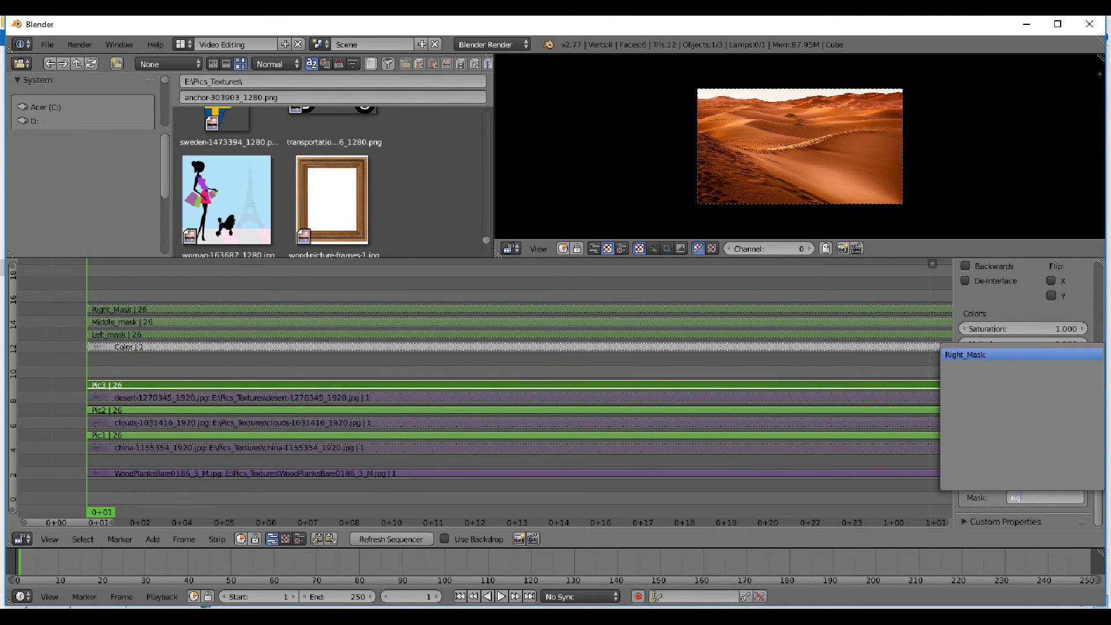
pyautogui.write('ht')
pyautogui.press('Return')
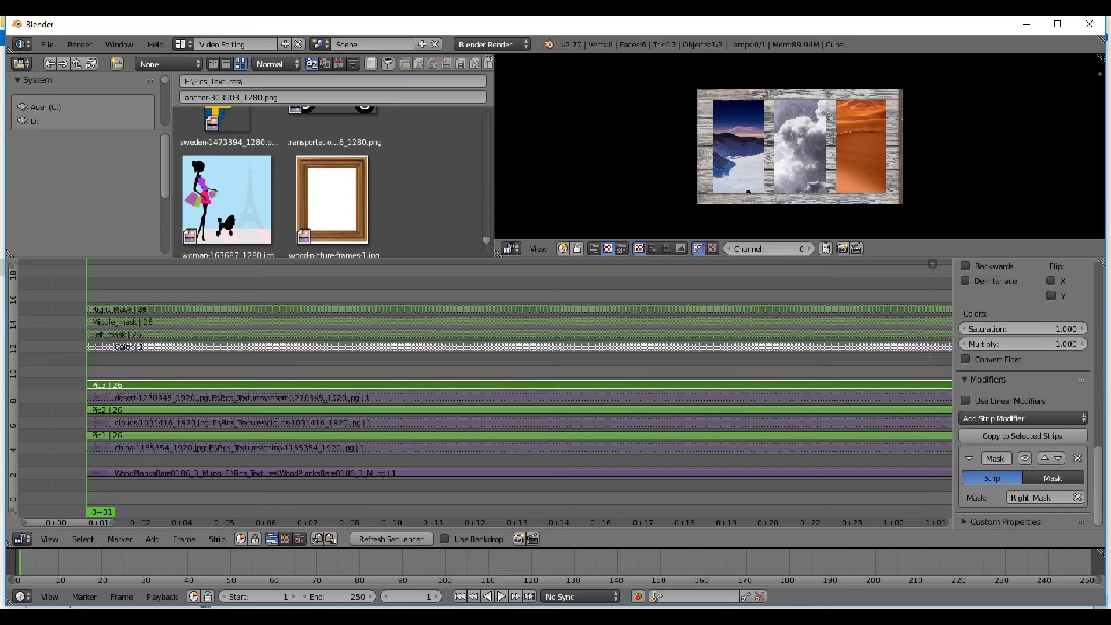
# Move the desert image strip and its Pic3 transform strip up one channel.
pyautogui.rightClick(521, 435)
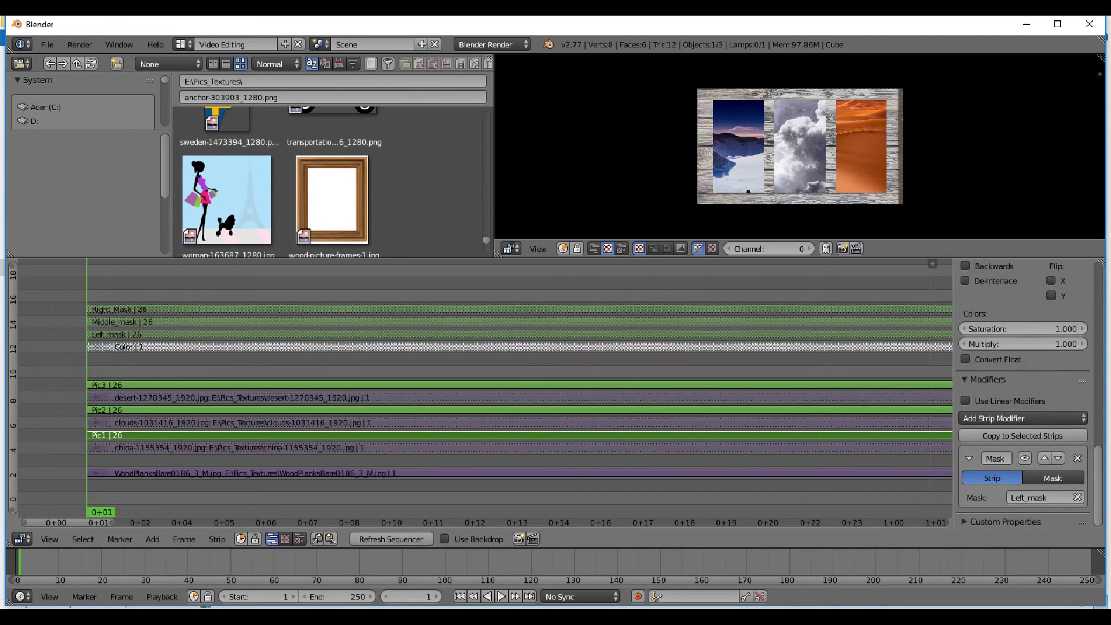
pyautogui.rightClick(636, 398)
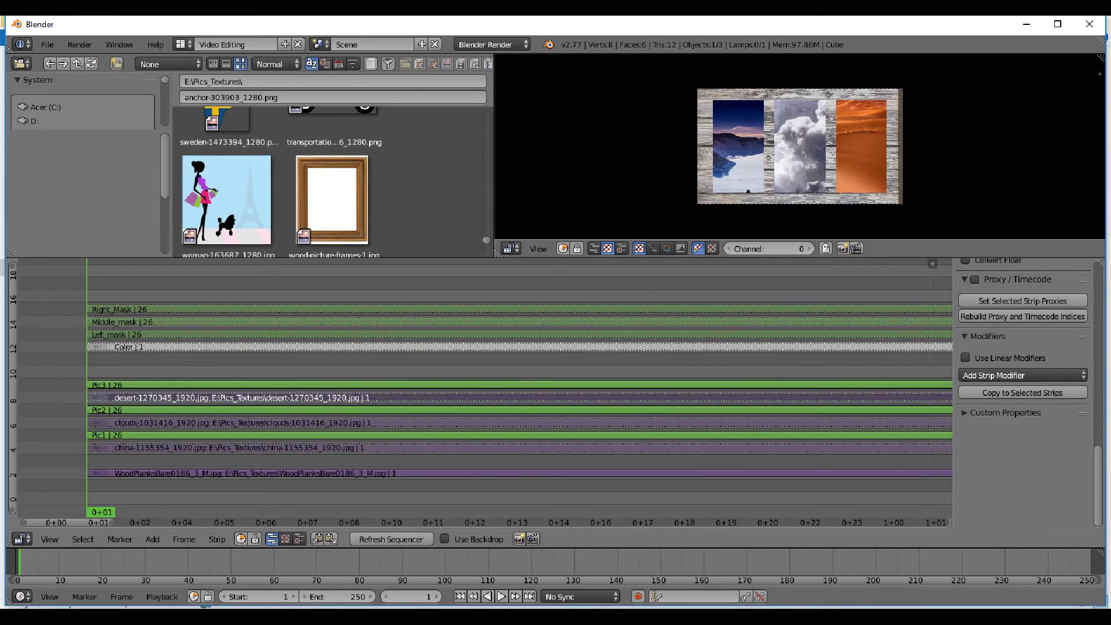
pyautogui.press('g')
pyautogui.press('Return')
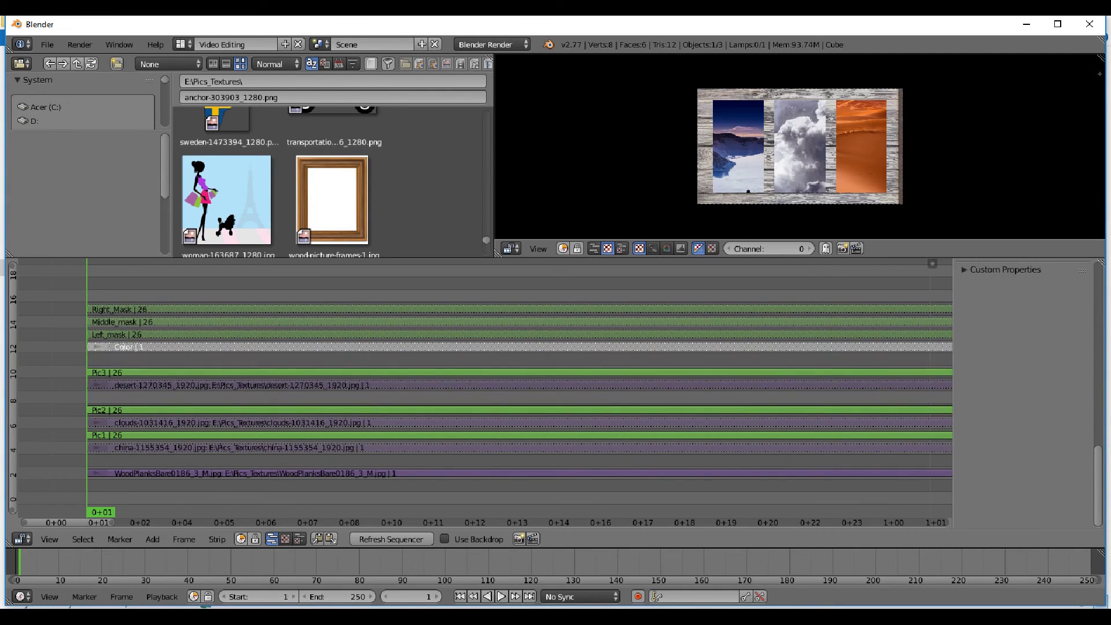
# Move the Color strip and the Left_mask, Middle_mask and Right_Mask strips together up three channels.
pyautogui.keyDown('shift'); pyautogui.rightClick(521, 335); pyautogui.keyUp('shift')
pyautogui.keyDown('shift'); pyautogui.rightClick(521, 323); pyautogui.keyUp('shift')
pyautogui.keyDown('shift'); pyautogui.rightClick(521, 310); pyautogui.keyUp('shift')
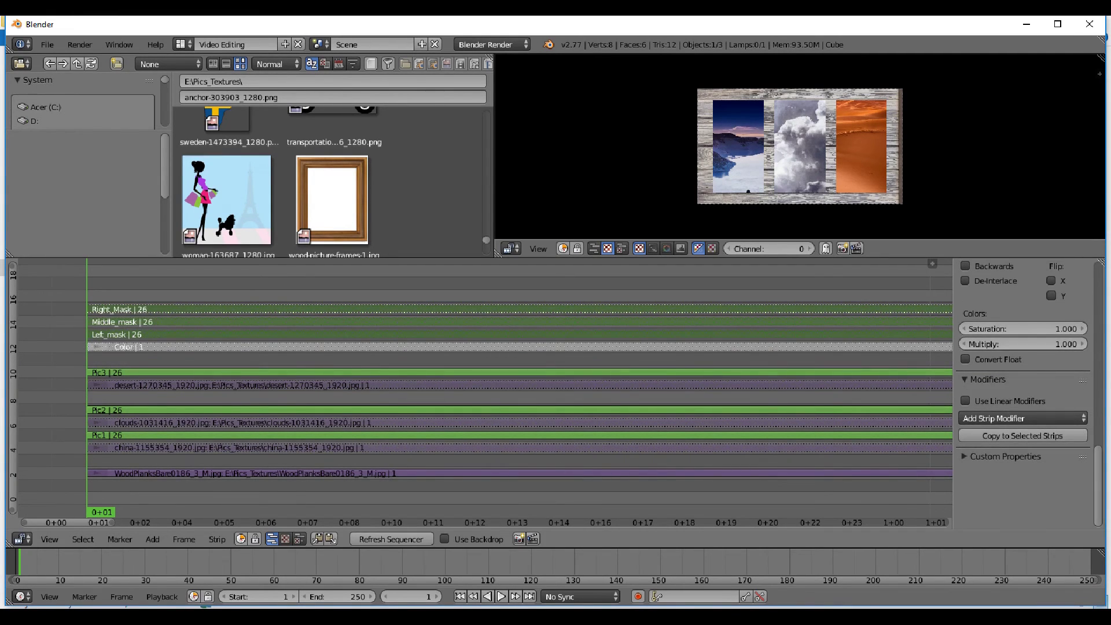
pyautogui.press('g')
pyautogui.press('Return')
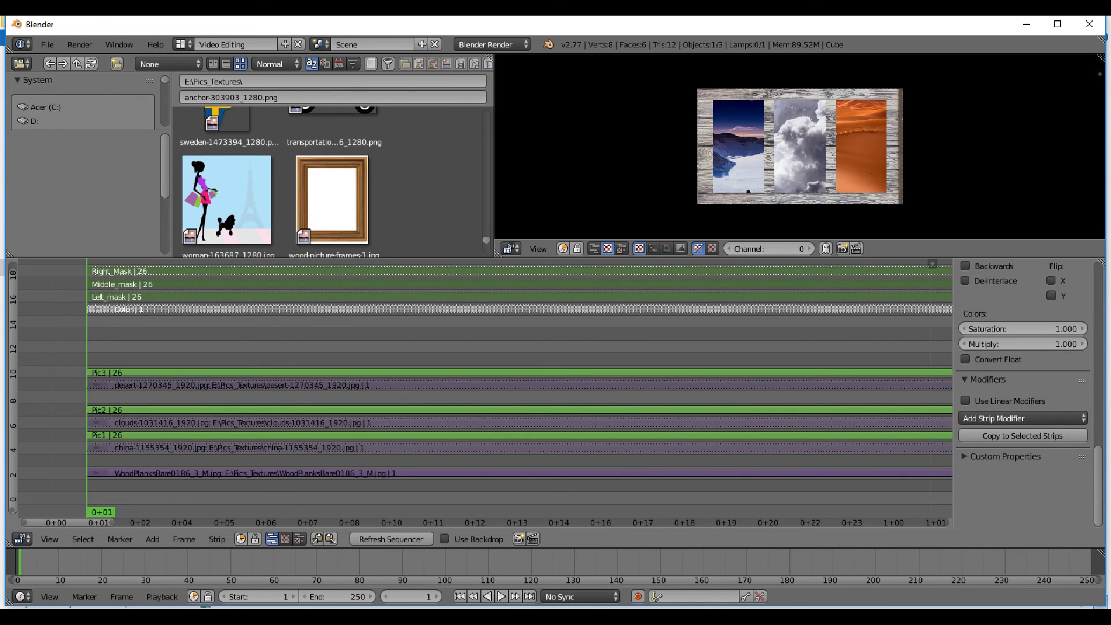
# Move the desert image strip and its Pic3 transform strip up two channels.
pyautogui.rightClick(521, 385)
pyautogui.press('g')
pyautogui.press('Return')
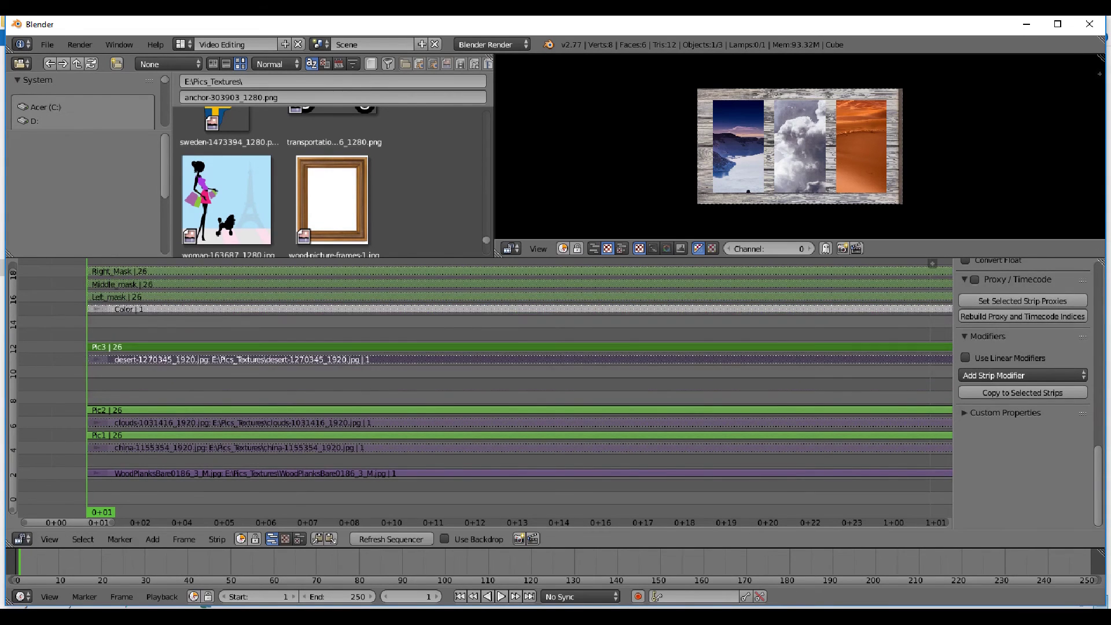
# Move the clouds image strip and its Pic2 transform strip up one channel.
pyautogui.rightClick(521, 423)
pyautogui.keyDown('shift'); pyautogui.rightClick(521, 410); pyautogui.keyUp('shift')
pyautogui.press('g')
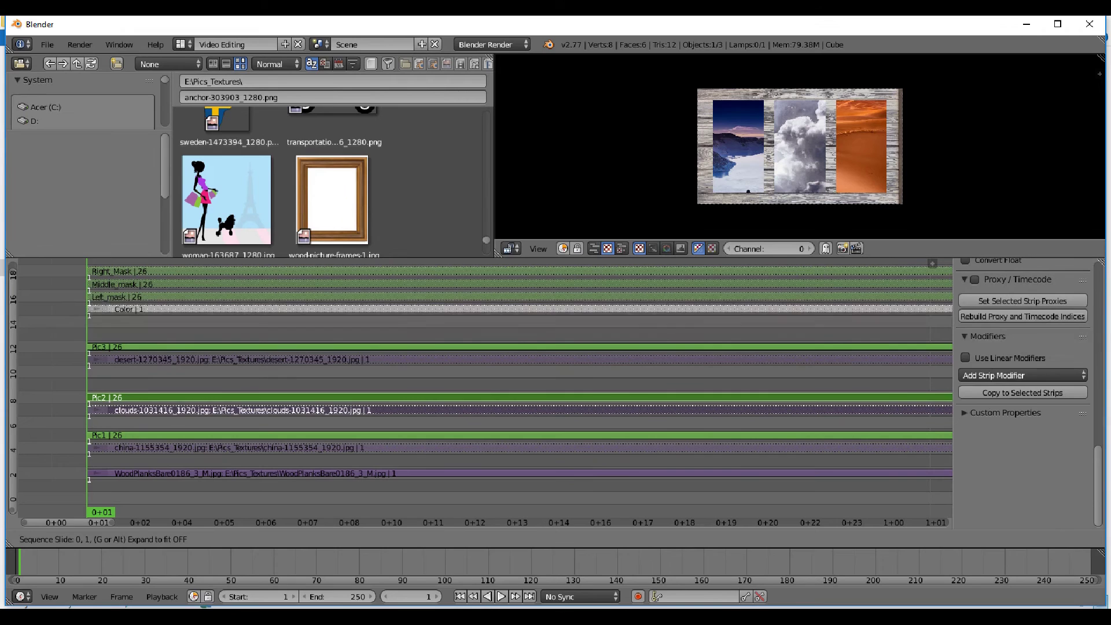
pyautogui.press('Return')
# Move the china image strip and its Pic1 strip down one channel, directly above the wood planks strip, keeping their start at frame 1.
pyautogui.rightClick(521, 448)
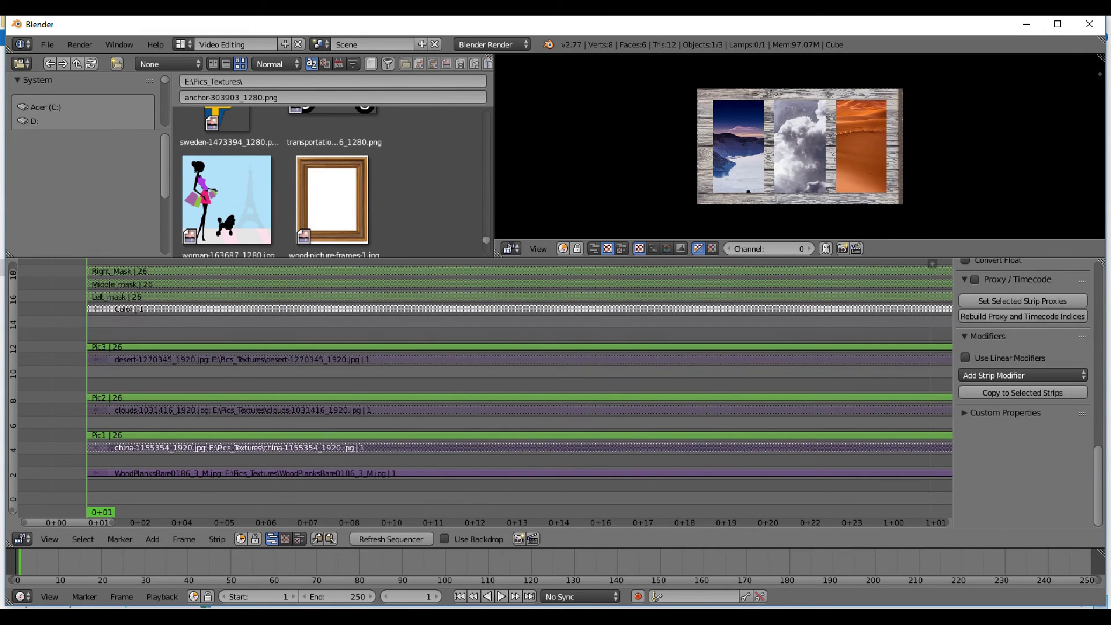
pyautogui.press('g')
pyautogui.press('Return')
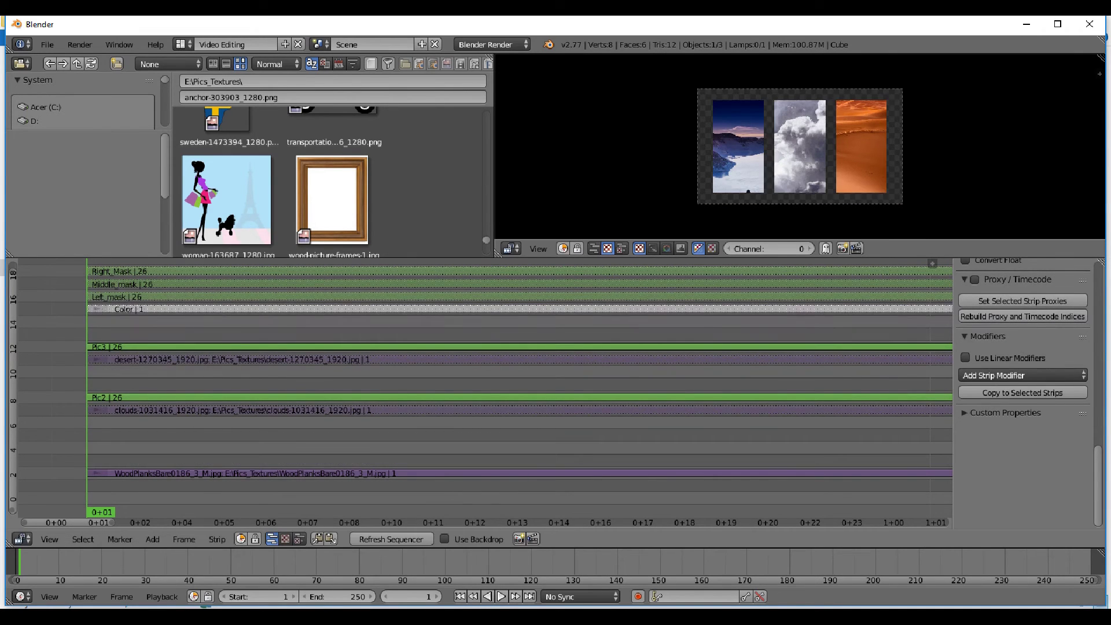
pyautogui.scroll(-1, 486, 376)
pyautogui.moveTo(486, 377); pyautogui.dragTo(394, 394, button='middle')
pyautogui.rightClick(919, 490)
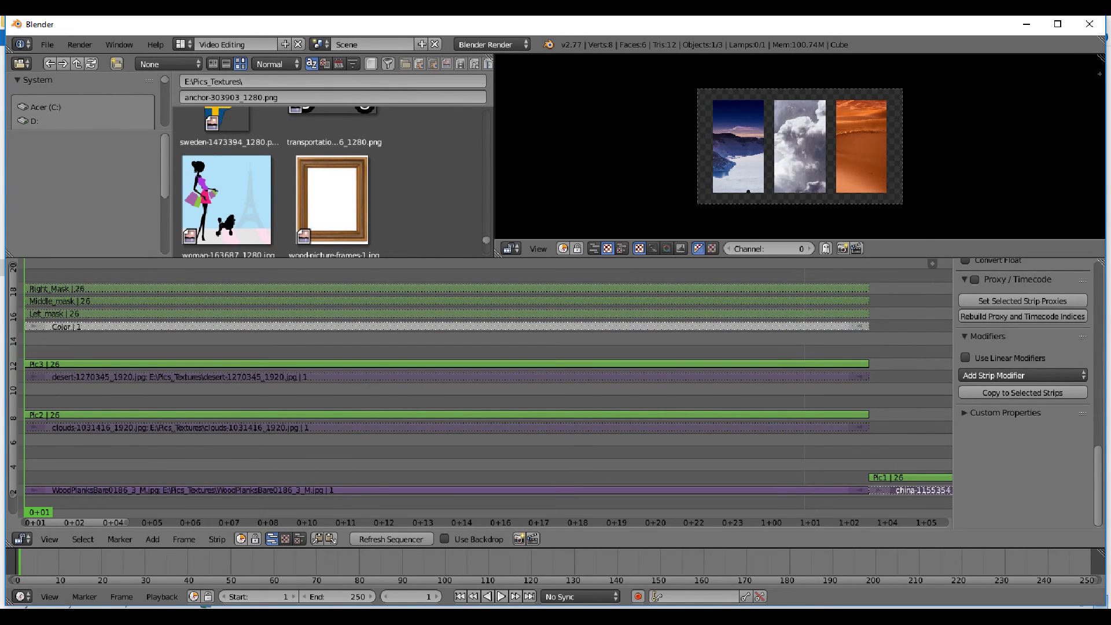
pyautogui.press('g')
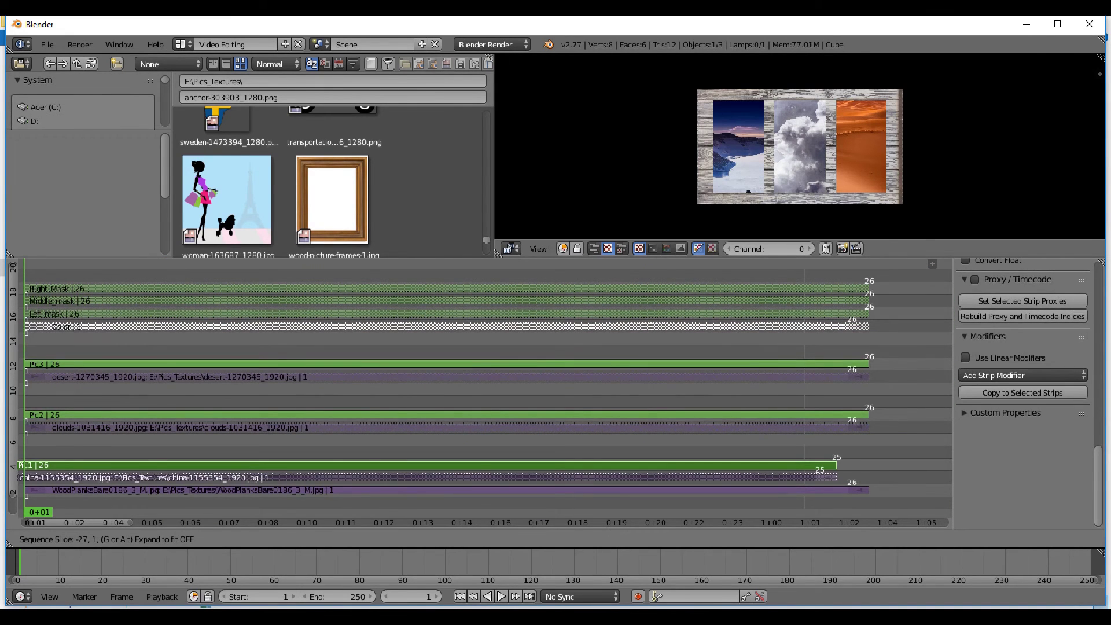
pyautogui.press('Return')
# Add a Color effect strip and place it in channel 6, directly above Pic1, starting at frame 1.
pyautogui.scroll(6, 50, 477)
pyautogui.moveTo(49, 478); pyautogui.dragTo(245, 460, button='middle')
pyautogui.rightClick(260, 448)
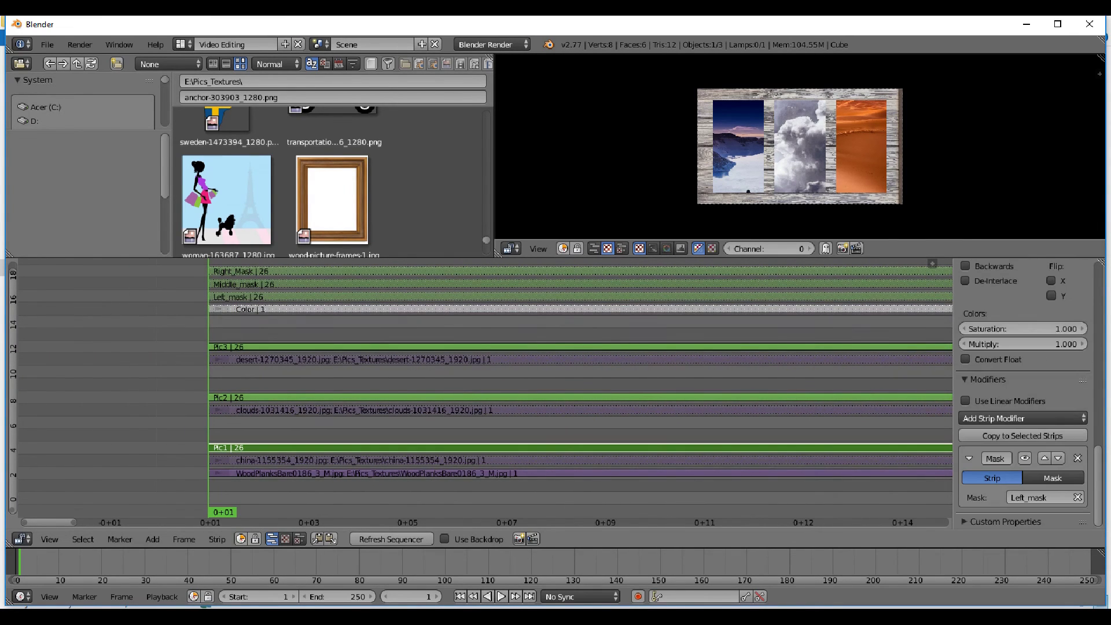
pyautogui.hotkey('shift', 'a')
pyautogui.moveTo(290, 449)
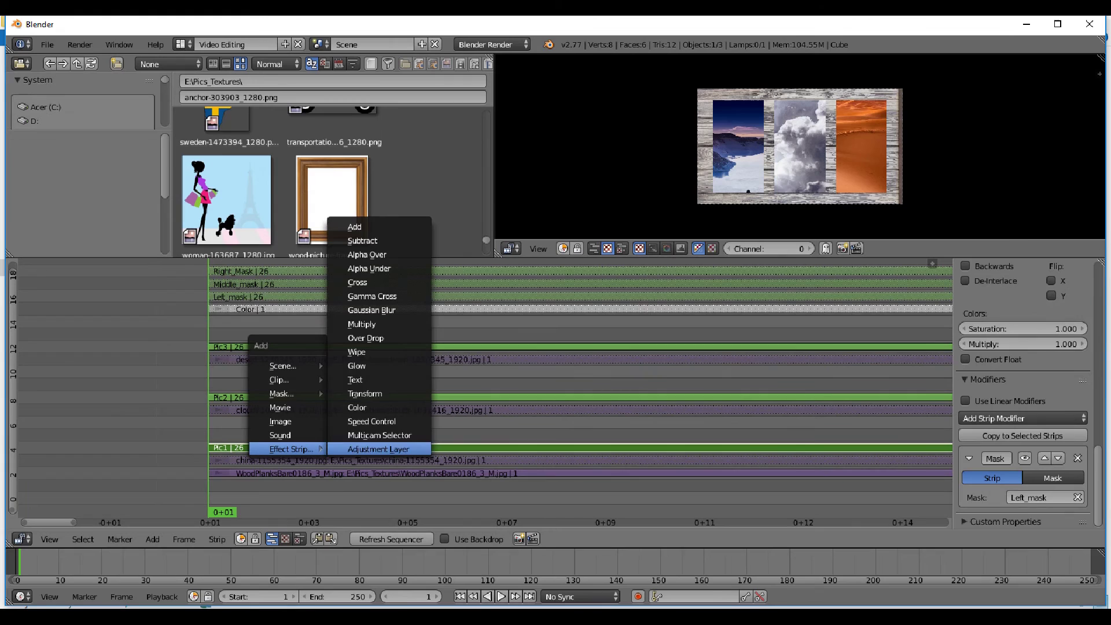
pyautogui.click(357, 408)
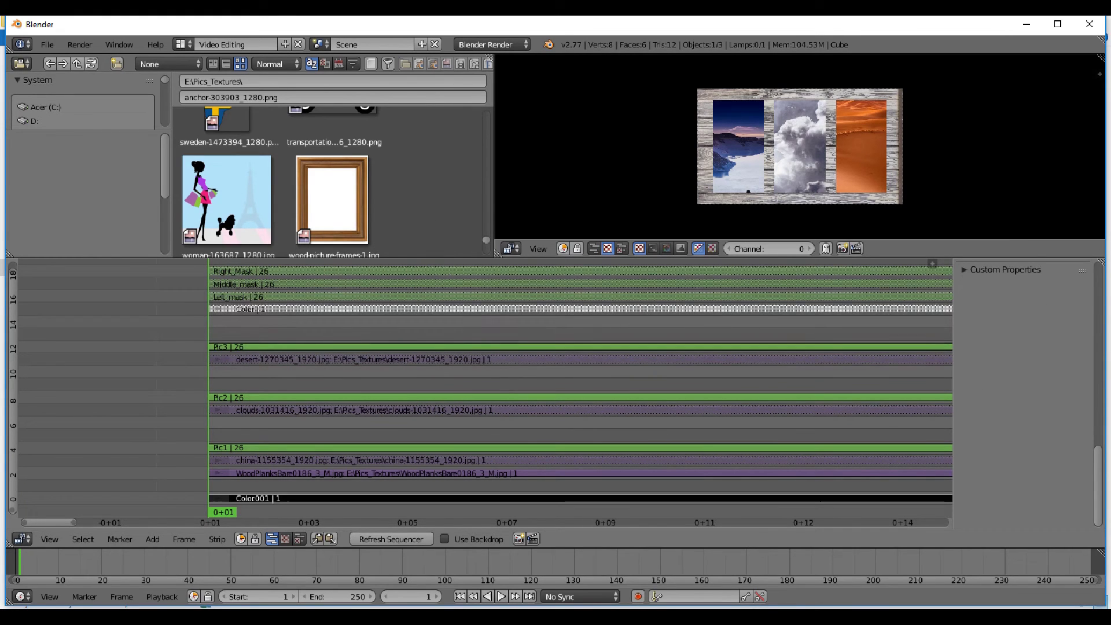
pyautogui.press('g')
pyautogui.press('Return')
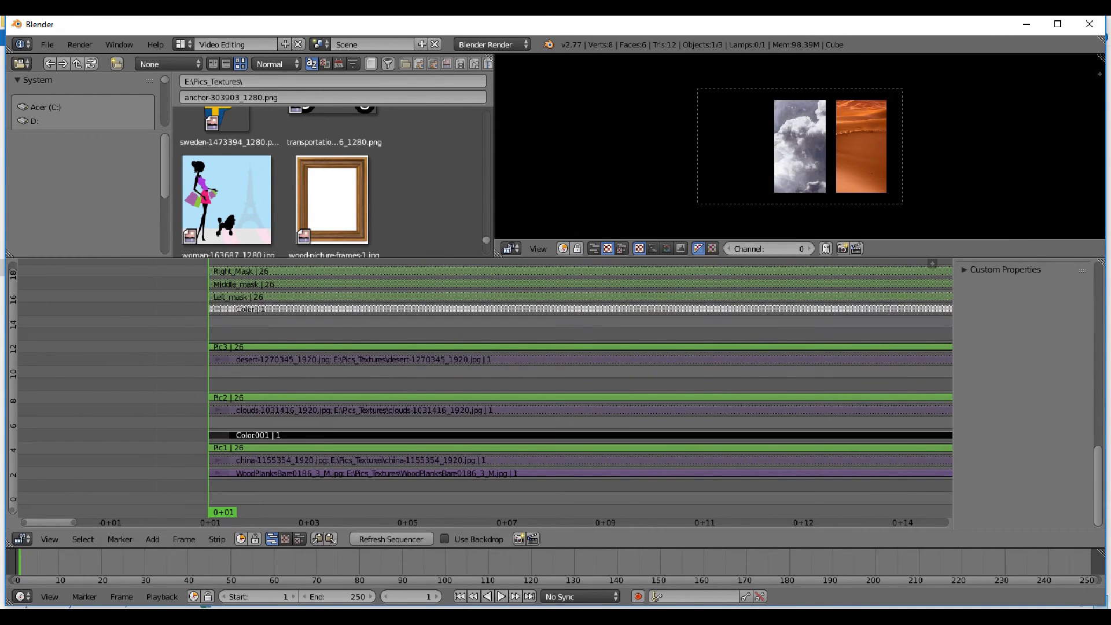
# Set the new Color strip above Pic1 to a fully saturated red with a brightness of about 0.75.
pyautogui.moveTo(405, 371); pyautogui.dragTo(366, 385, button='middle')
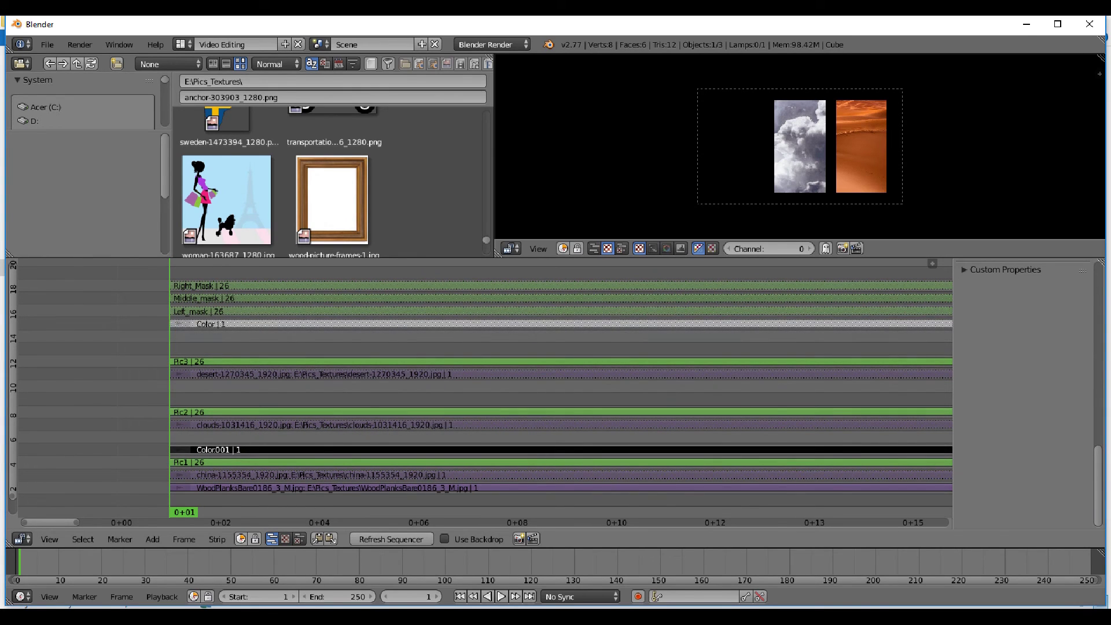
pyautogui.scroll(9, 1023, 394)
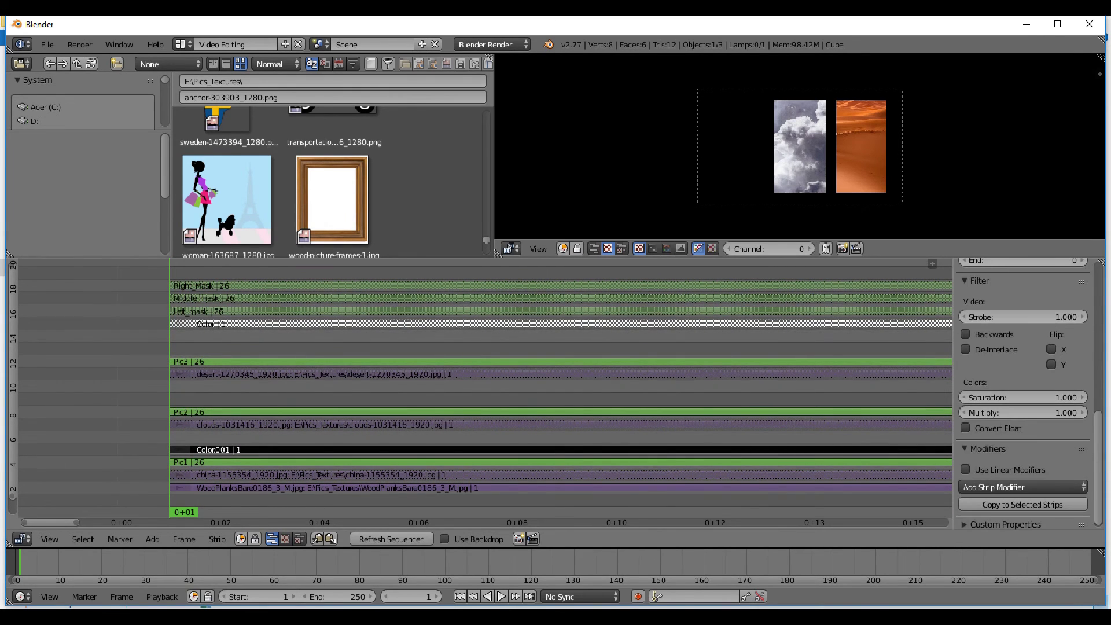
pyautogui.scroll(10, 1025, 394)
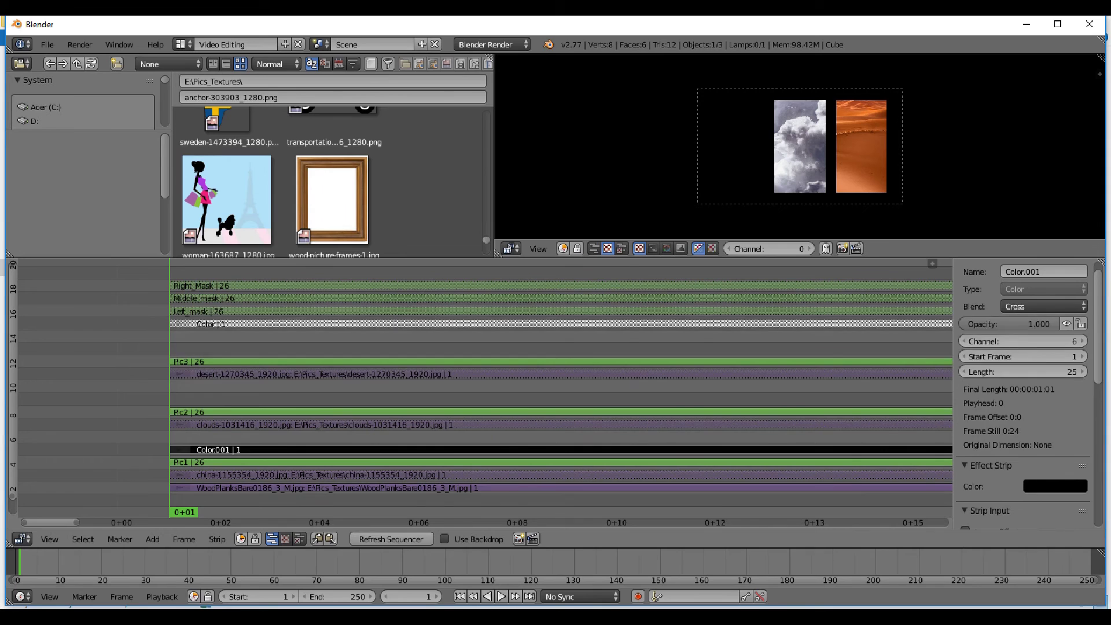
pyautogui.click(1055, 486)
pyautogui.moveTo(1077, 401); pyautogui.dragTo(1077, 324)
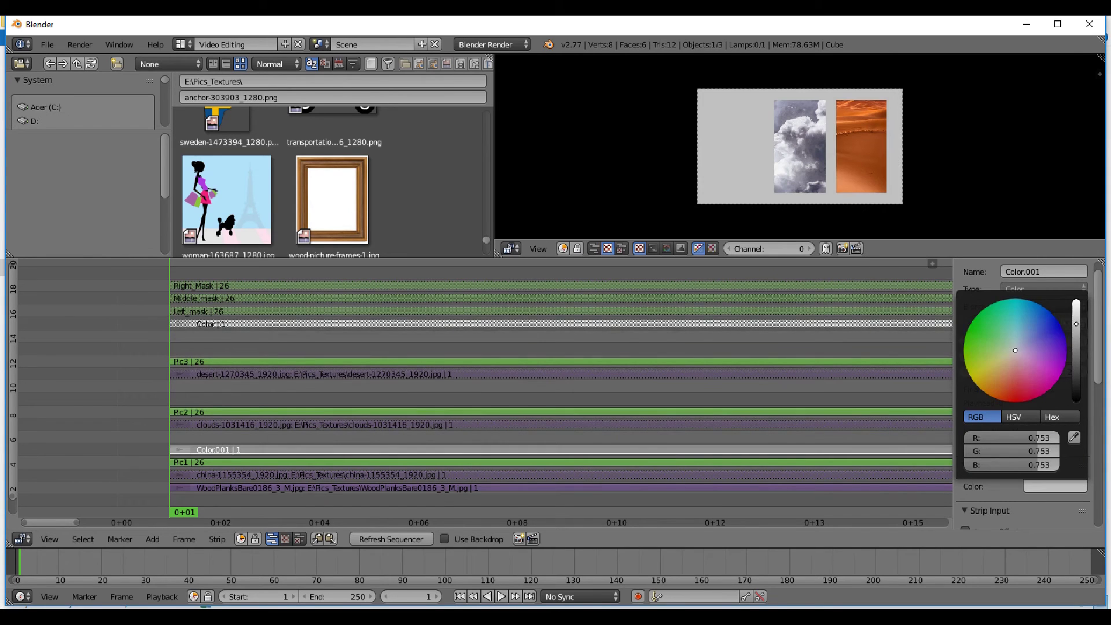
pyautogui.moveTo(1015, 351); pyautogui.dragTo(1010, 403)
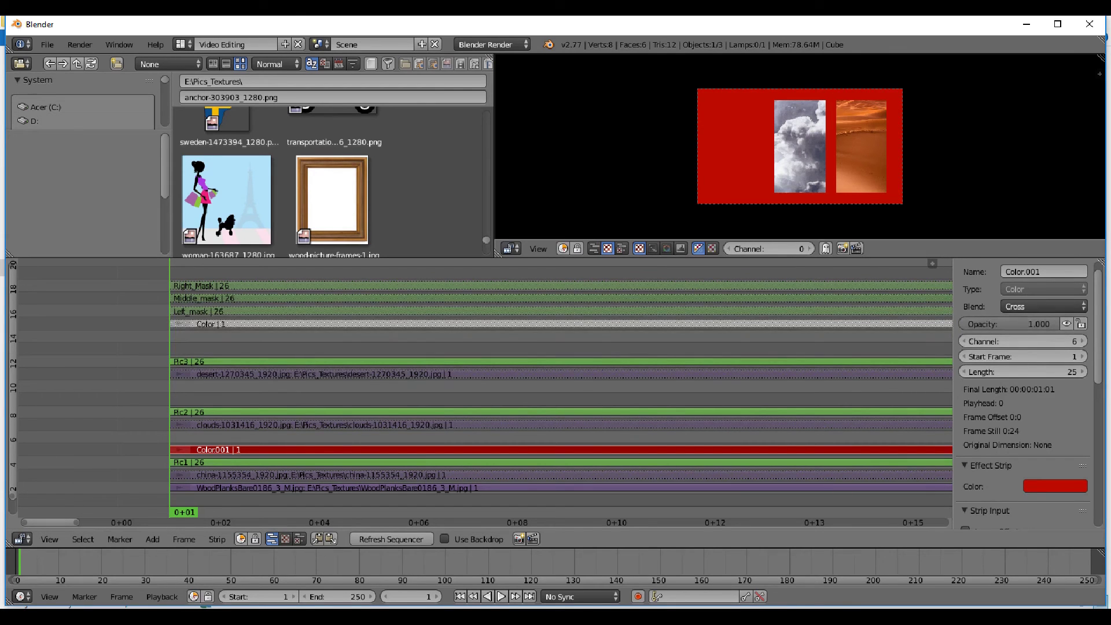
# Add a Mask strip modifier to the red color strip and assign Left_mask as its mask strip.
pyautogui.scroll(-10, 1022, 405)
pyautogui.click(1022, 484)
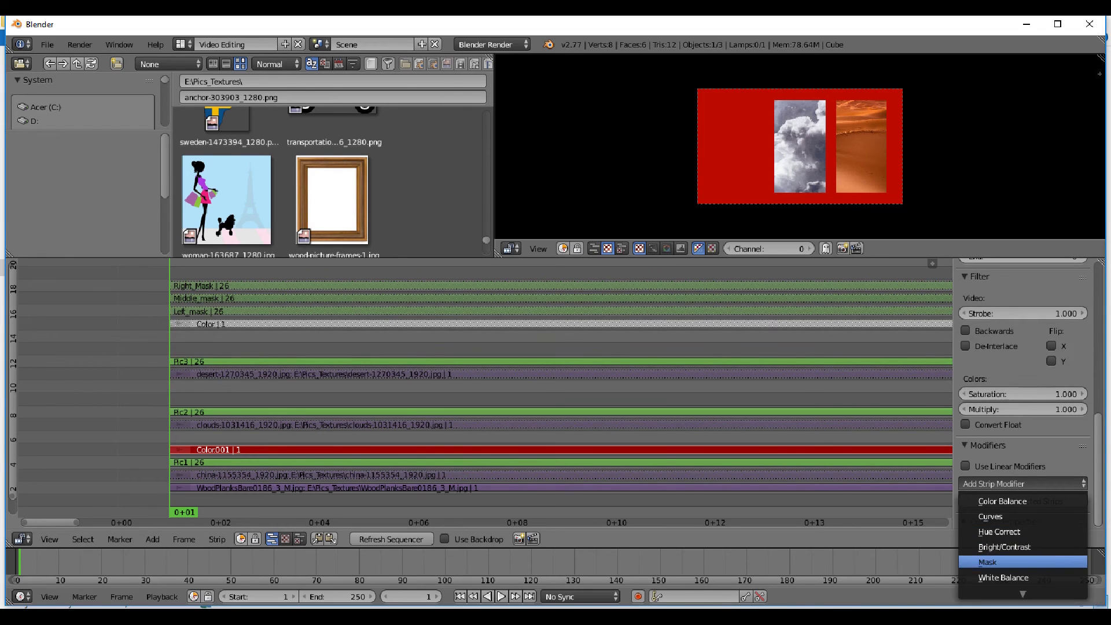
pyautogui.click(989, 562)
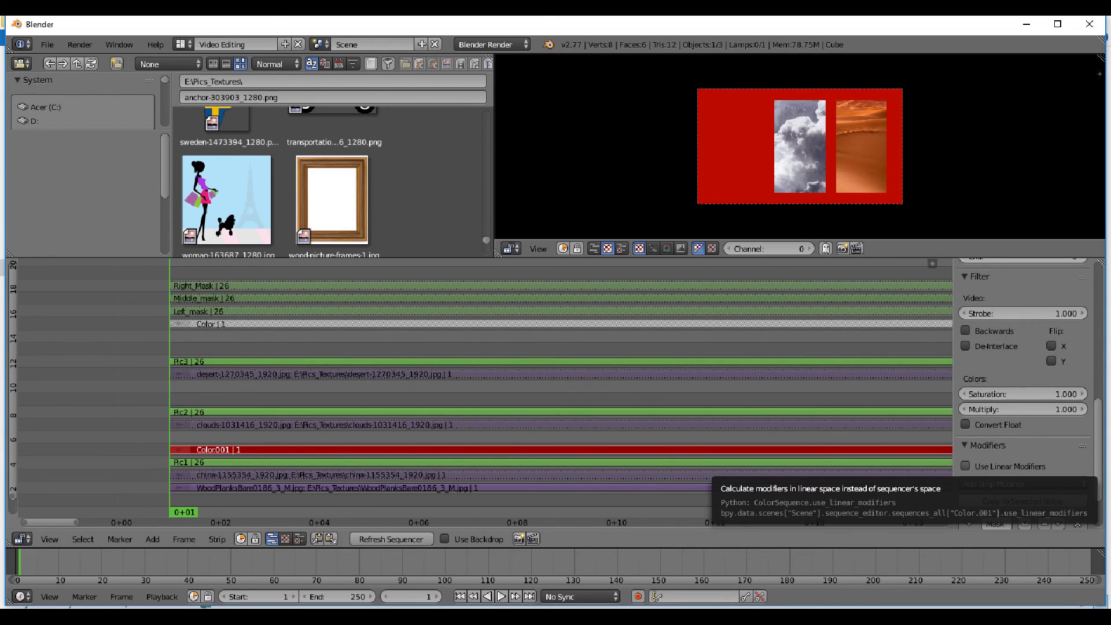
pyautogui.scroll(-3, 1023, 406)
pyautogui.click(1036, 498)
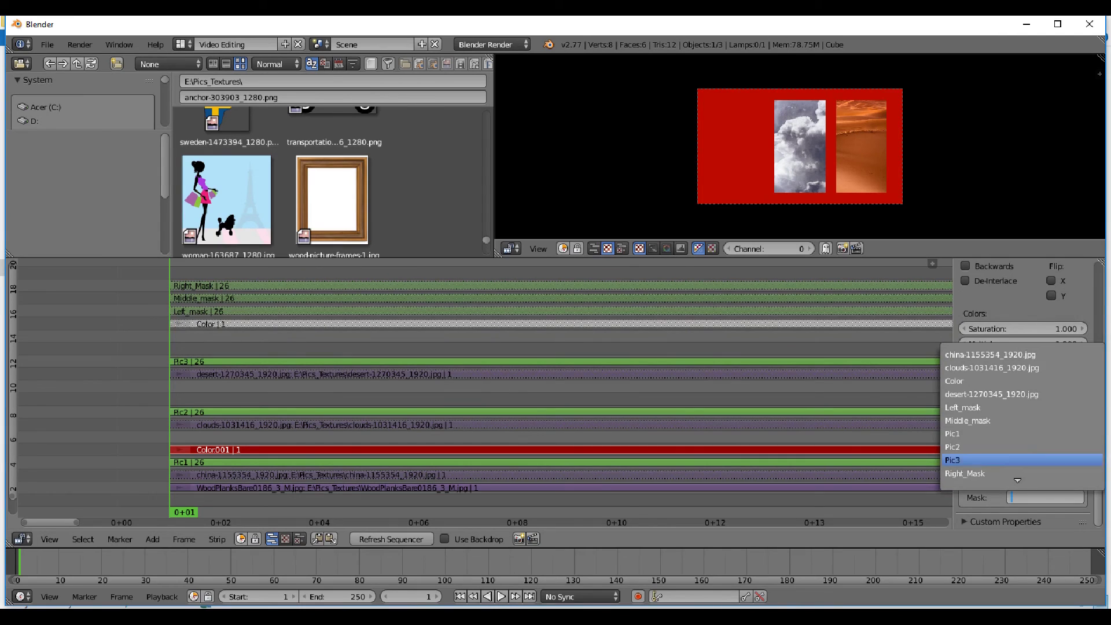
pyautogui.press('Return')
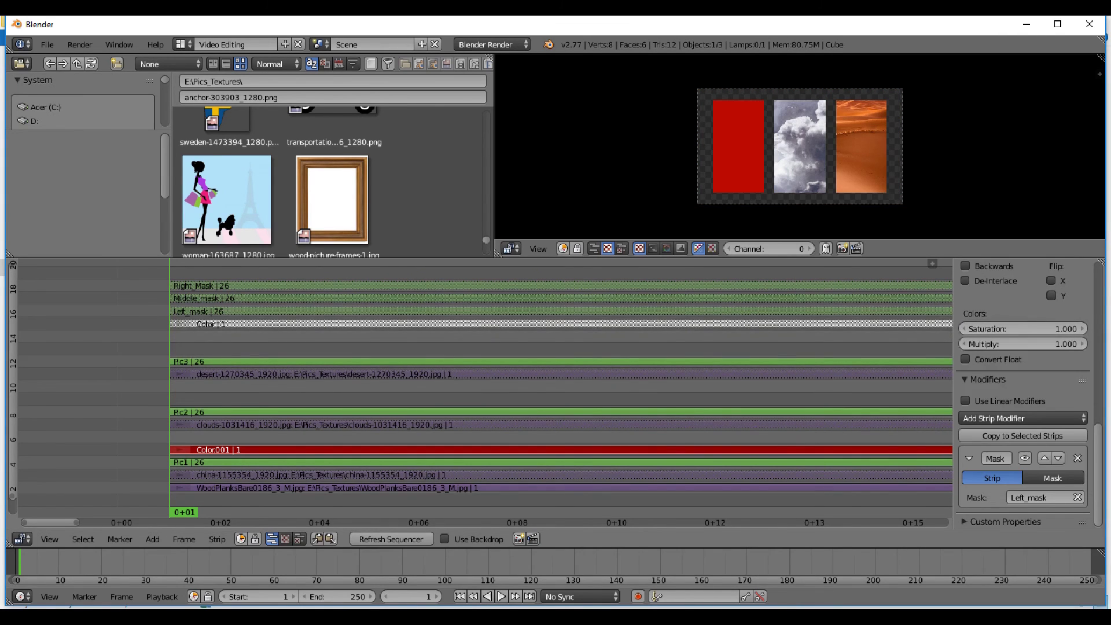
# Set the red color strip's blend mode to Alpha Over and lower its opacity until the Pic1 picture shows through.
pyautogui.scroll(18, 1037, 359)
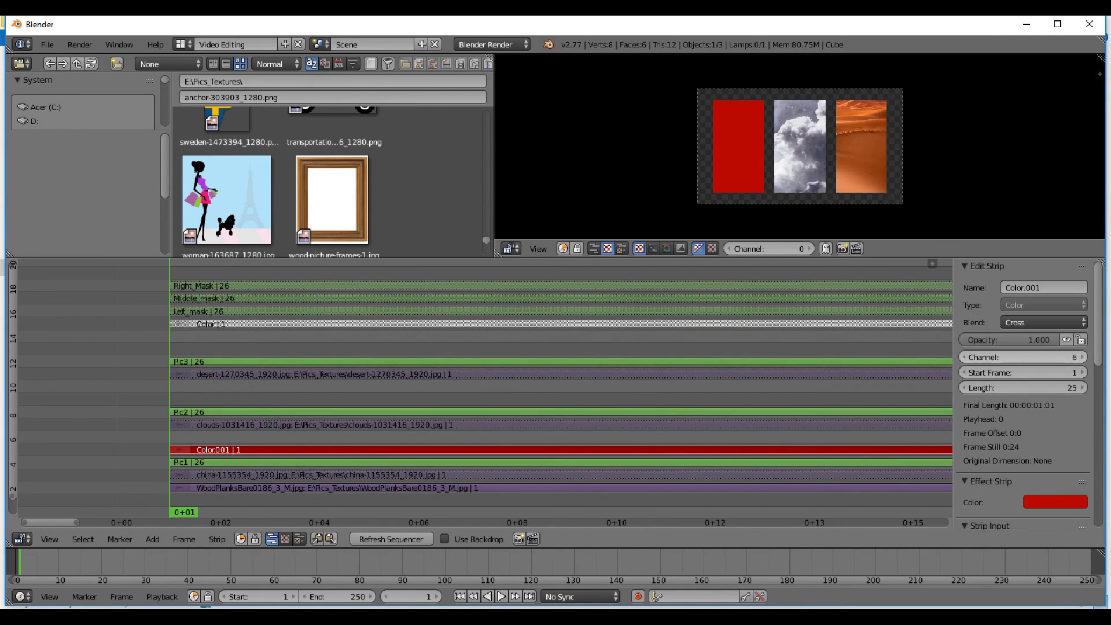
pyautogui.click(1042, 323)
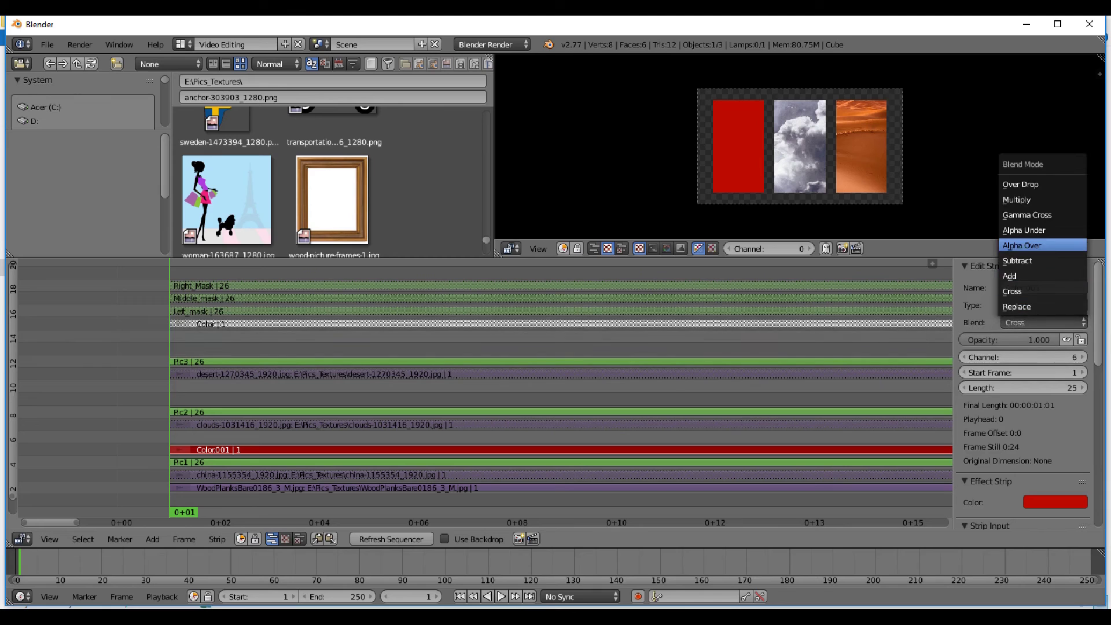
pyautogui.click(1022, 245)
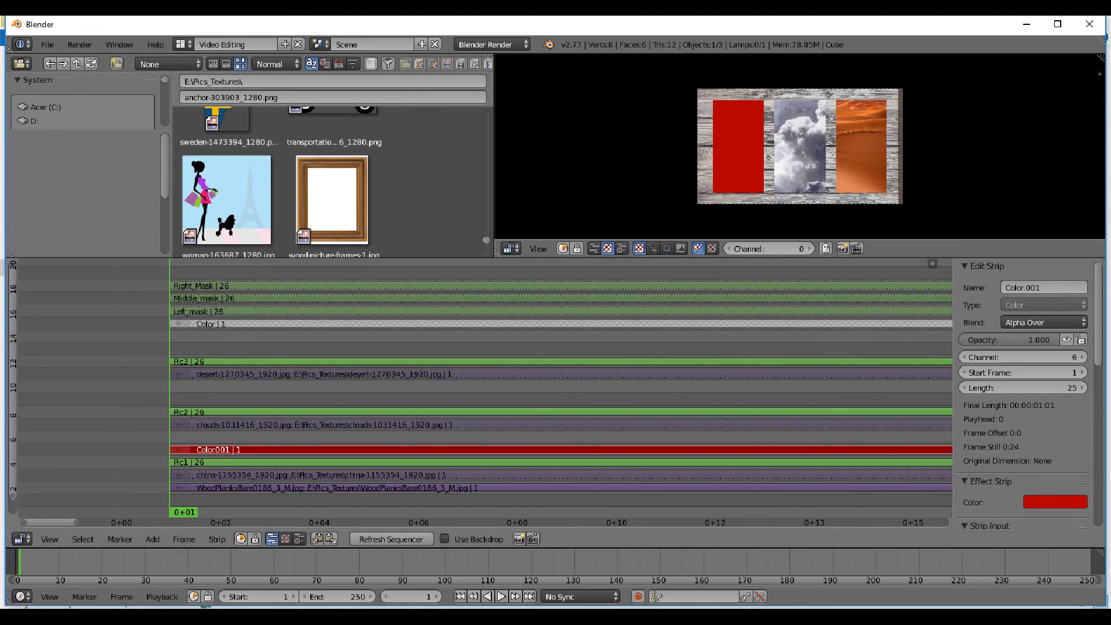
pyautogui.click(1010, 339)
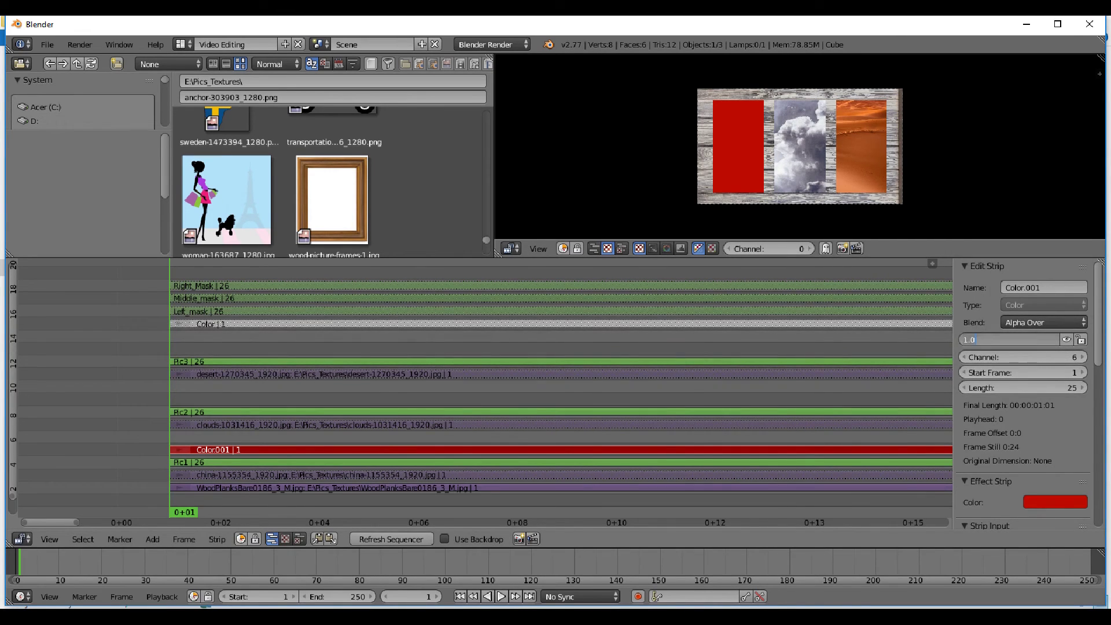
pyautogui.press('Return')
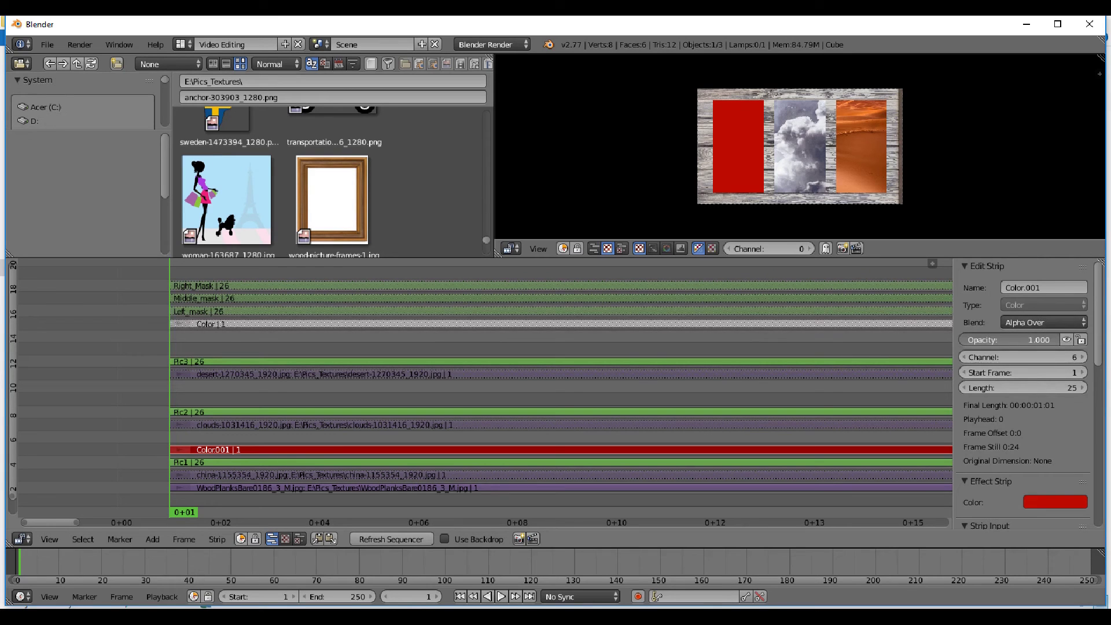
pyautogui.moveTo(1010, 340)
pyautogui.mouseDown()
pyautogui.moveTo(976, 338)
pyautogui.moveTo(1005, 340)
pyautogui.mouseUp()
# Add a Hue Correct strip modifier to the red color strip.
pyautogui.scroll(-6, 1005, 340)
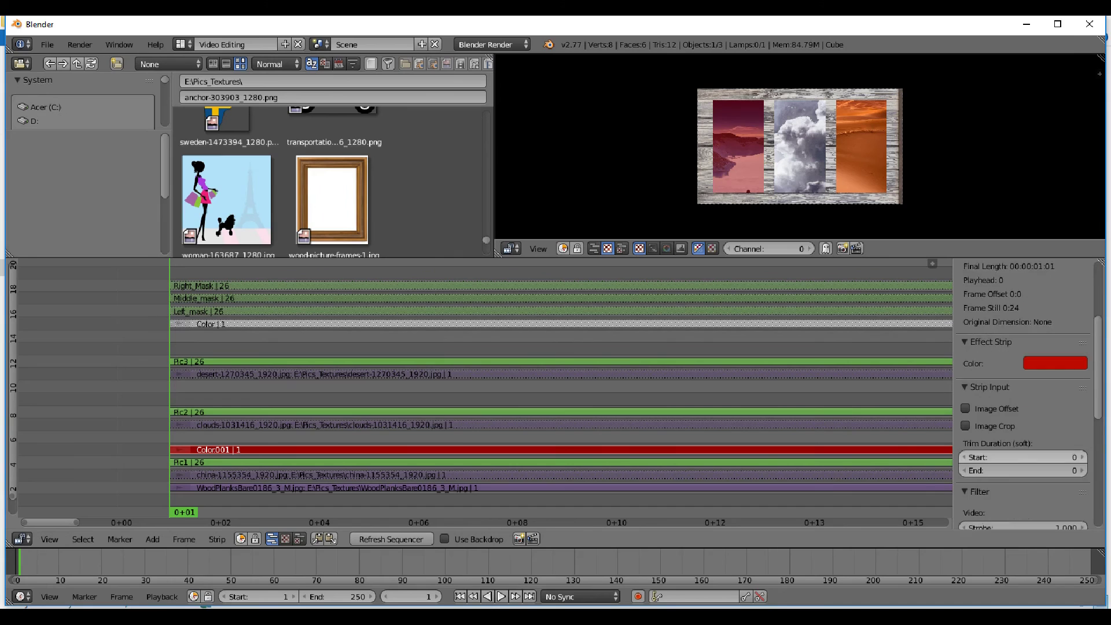
pyautogui.scroll(-8, 1023, 394)
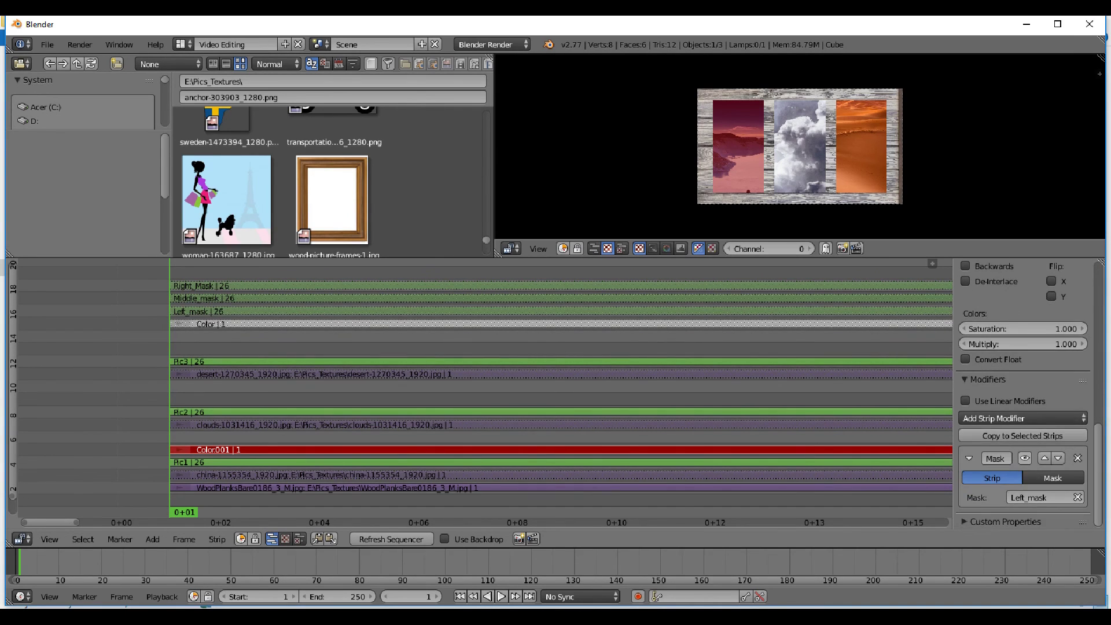
pyautogui.click(984, 380)
pyautogui.click(984, 381)
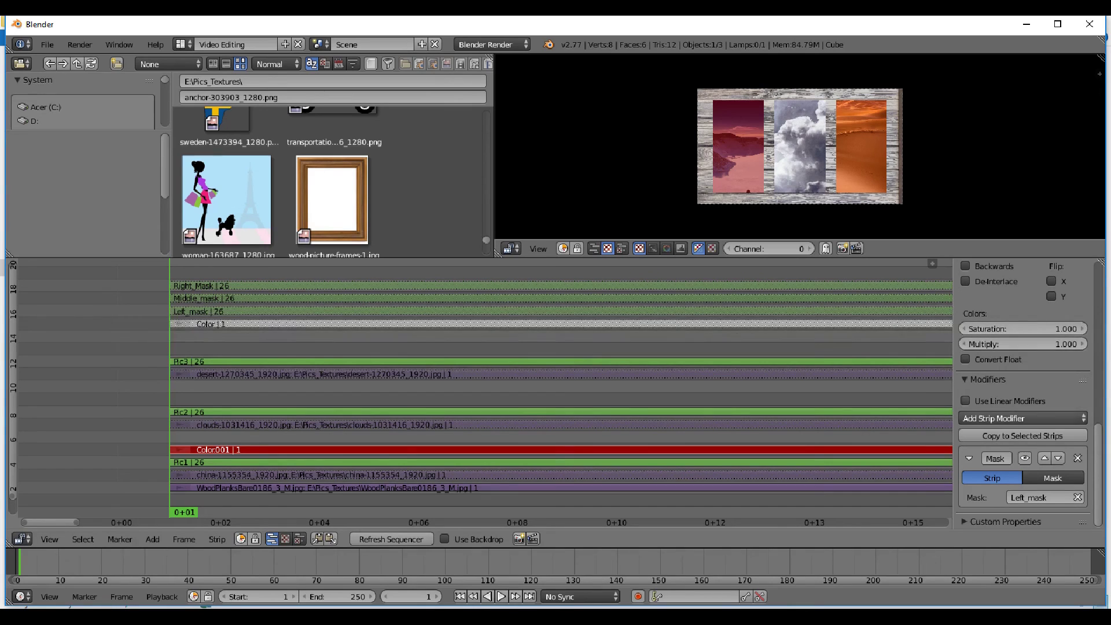
pyautogui.click(1022, 418)
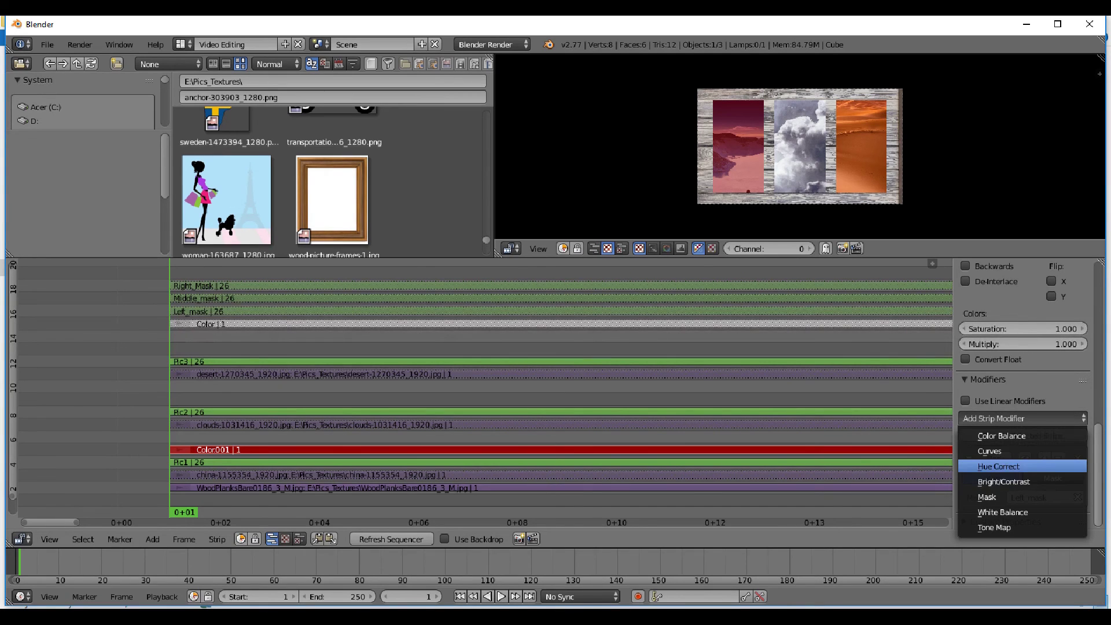
pyautogui.click(1007, 466)
pyautogui.scroll(-8, 1023, 394)
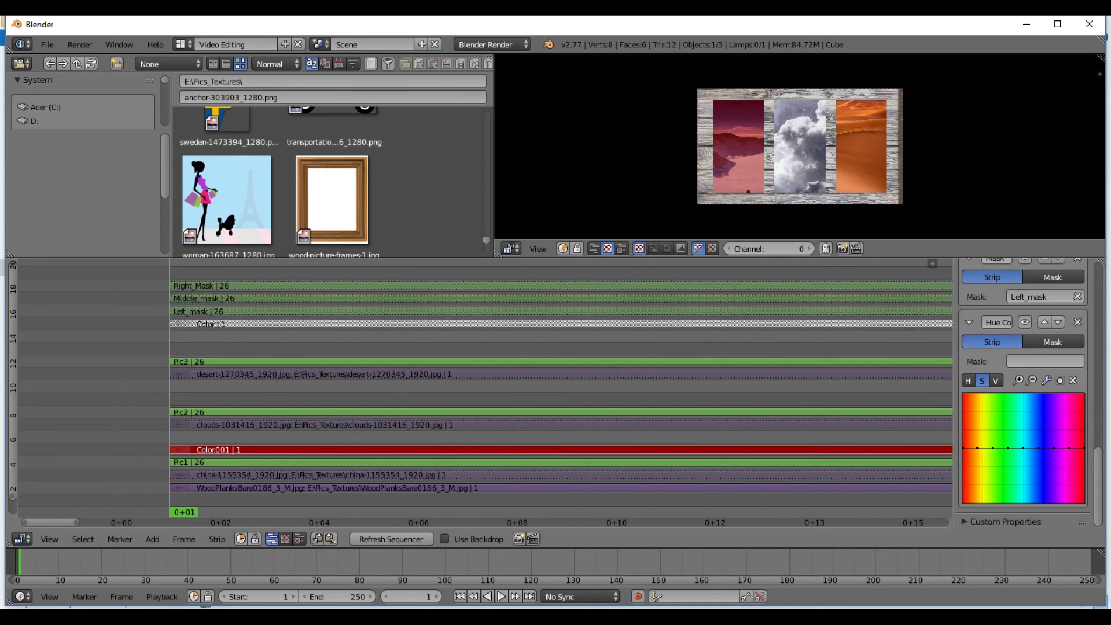
# In Hue Correct, raise the saturation curve to about 0.81 near X 0.28 and the value curve to about 0.81 near X 0.66.
pyautogui.moveTo(993, 448); pyautogui.dragTo(996, 414)
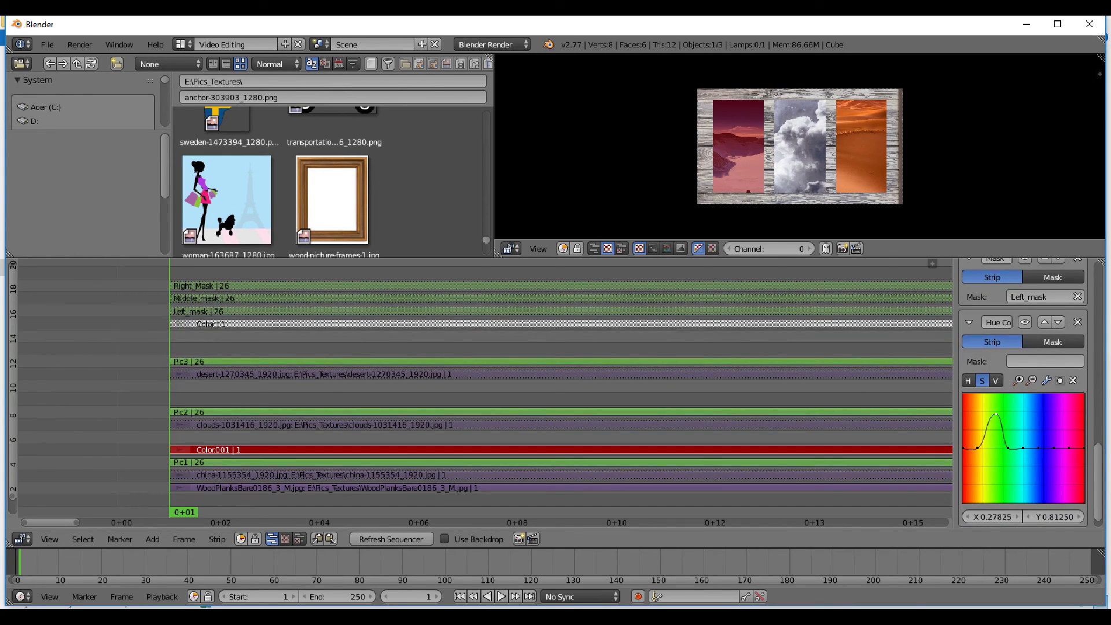
pyautogui.click(996, 380)
pyautogui.moveTo(1039, 447); pyautogui.dragTo(1043, 414)
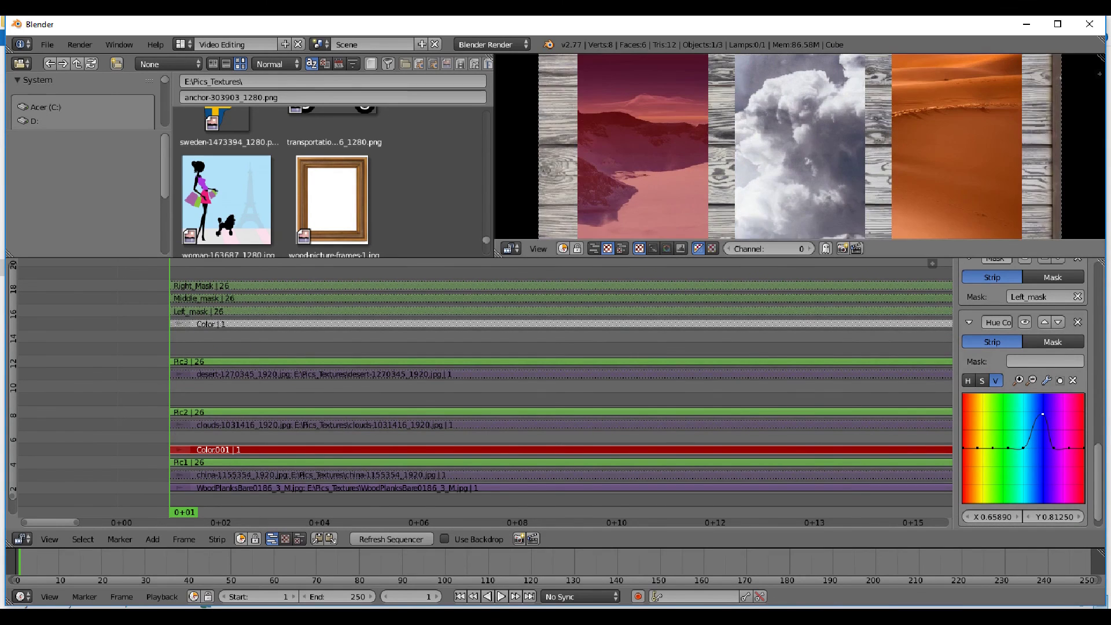
# Raise the hue curve in the yellow-green range, to 1.0 near X 0.68 in the blue range, and in the magenta range.
pyautogui.click(968, 381)
pyautogui.moveTo(993, 448); pyautogui.dragTo(1046, 393)
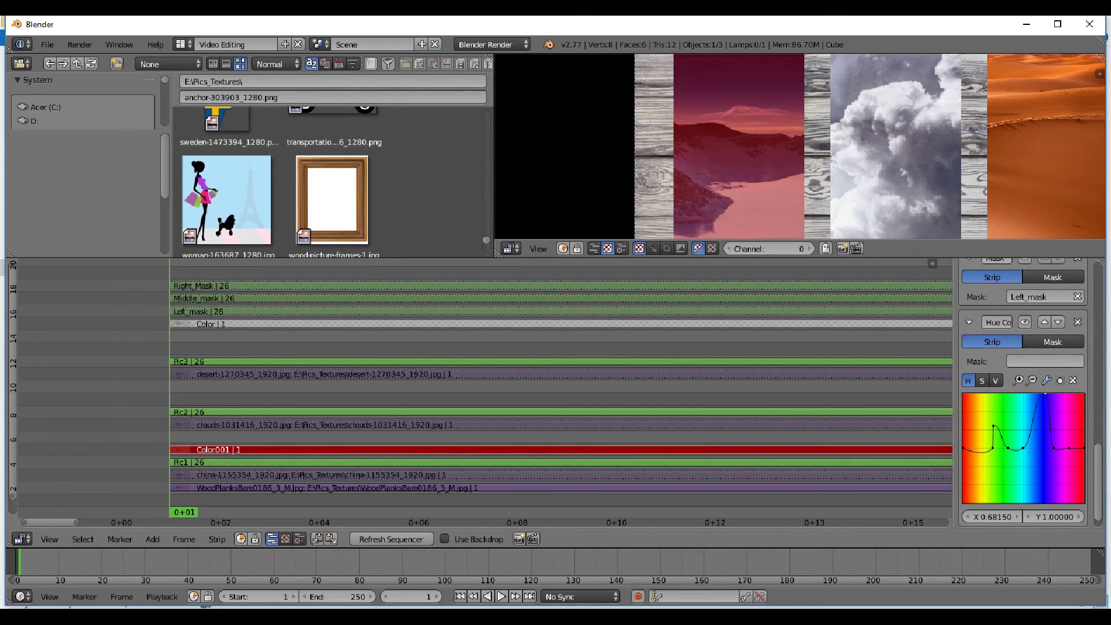
pyautogui.moveTo(1068, 447); pyautogui.dragTo(1069, 399)
# Raise the saturation curve at its red end and lift the point near X 0.14 to 1.0.
pyautogui.click(982, 381)
pyautogui.moveTo(963, 449)
pyautogui.mouseDown()
pyautogui.moveTo(963, 503)
pyautogui.moveTo(963, 457)
pyautogui.mouseUp()
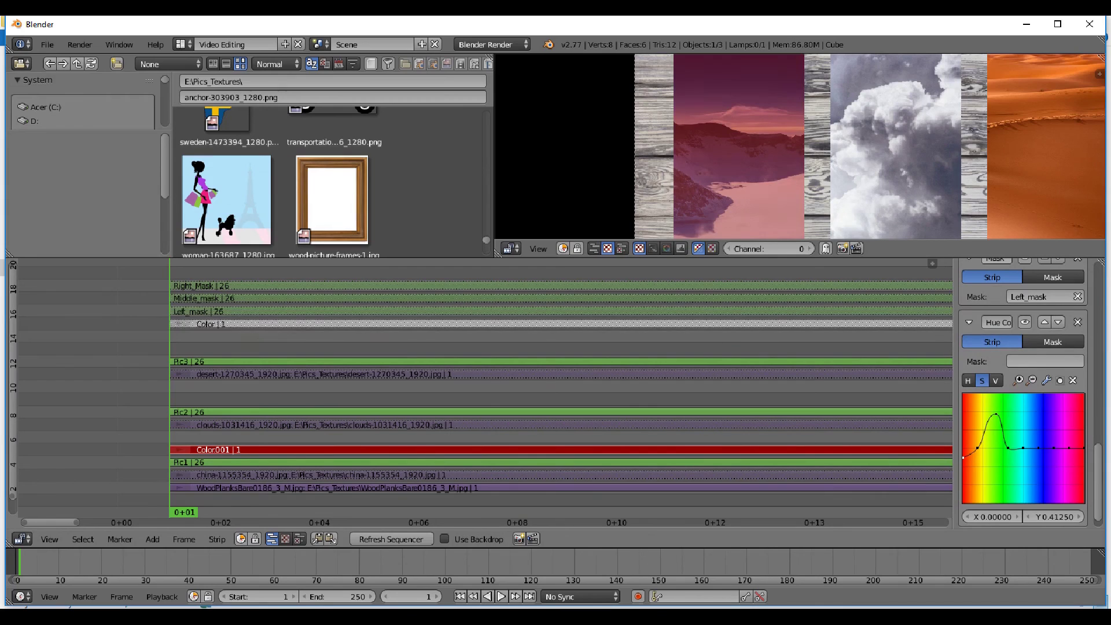
pyautogui.moveTo(964, 457); pyautogui.dragTo(981, 395)
pyautogui.click(978, 448)
# Duplicate the red color strip and place the copy in the channel directly above Pic2.
pyautogui.scroll(-9, 800, 146)
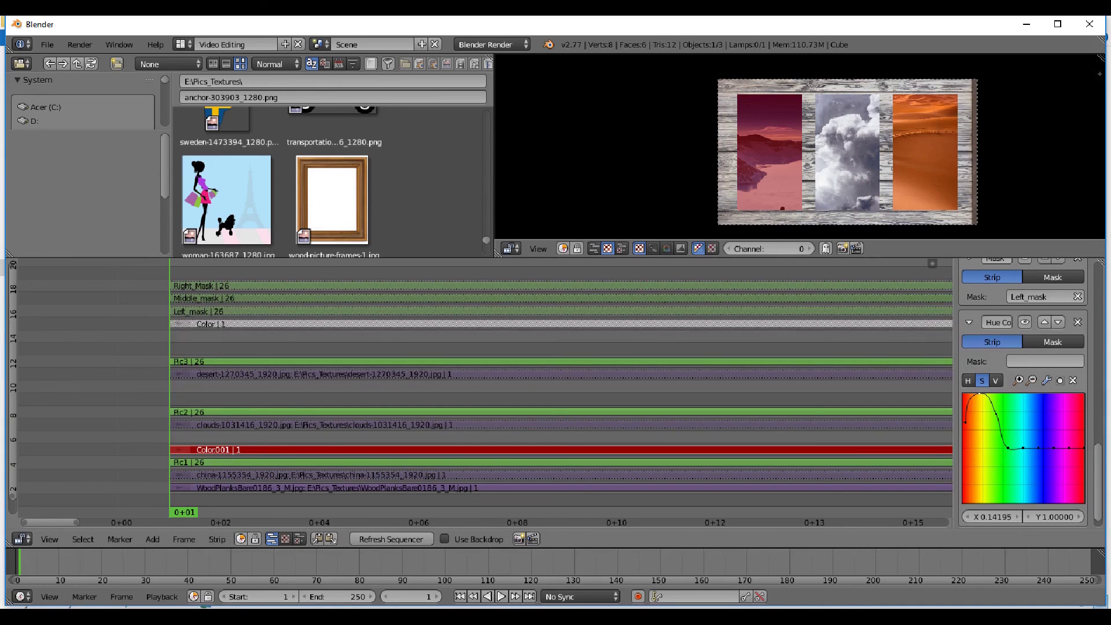
pyautogui.hotkey('shift', 'd')
pyautogui.press('Return')
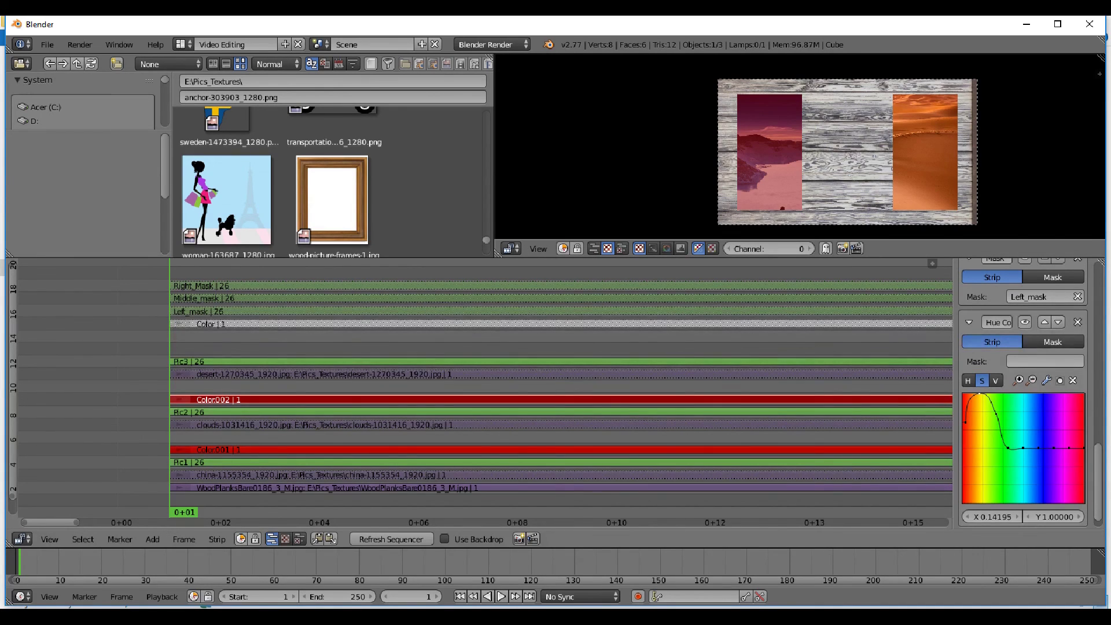
# Switch the duplicated color strip's Mask modifier to Middle_mask so it tints only the middle picture.
pyautogui.scroll(-1, 1030, 392)
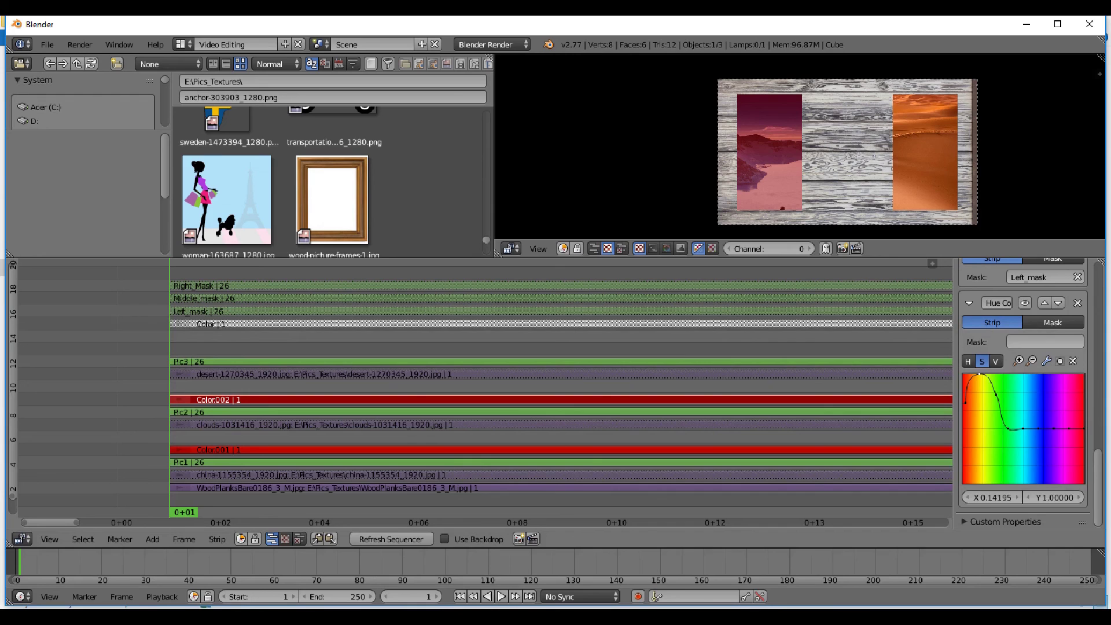
pyautogui.scroll(6, 1023, 394)
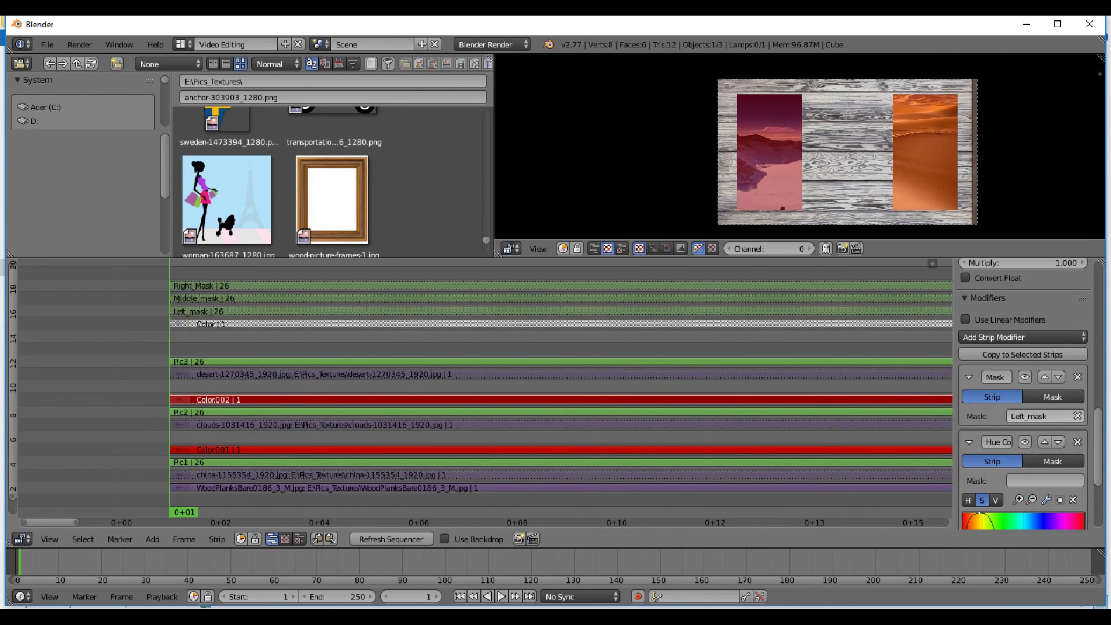
pyautogui.click(1039, 416)
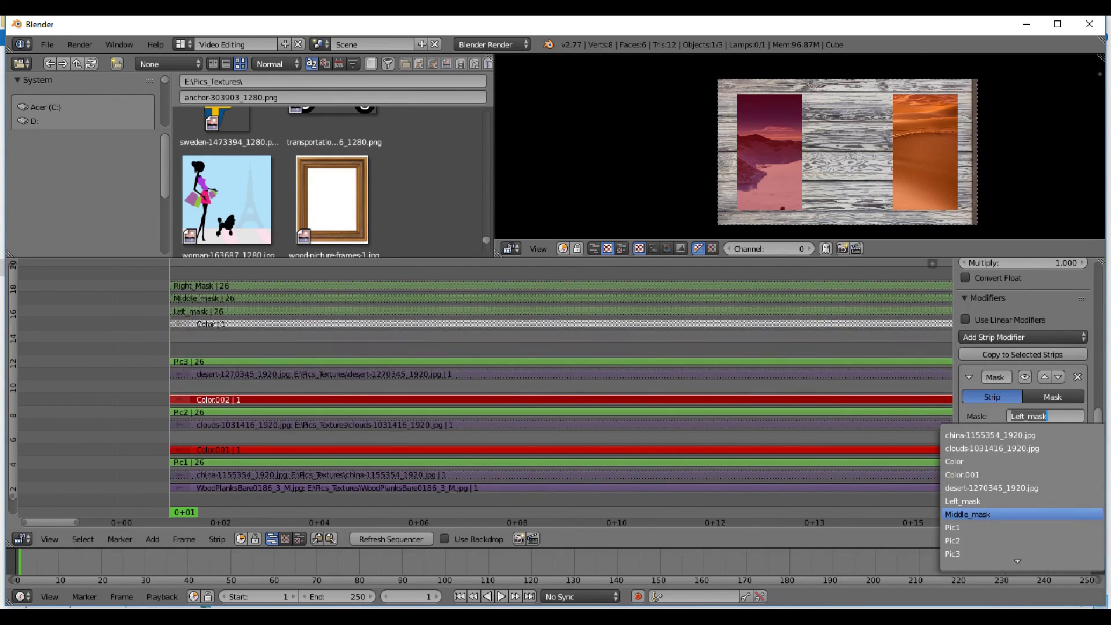
pyautogui.click(967, 514)
# Recolor the copied strip blue (R 0, G 0.365, B 0.753) and raise its Hue Correct saturation curve to about 0.87 near X 0.62.
pyautogui.scroll(12, 1024, 394)
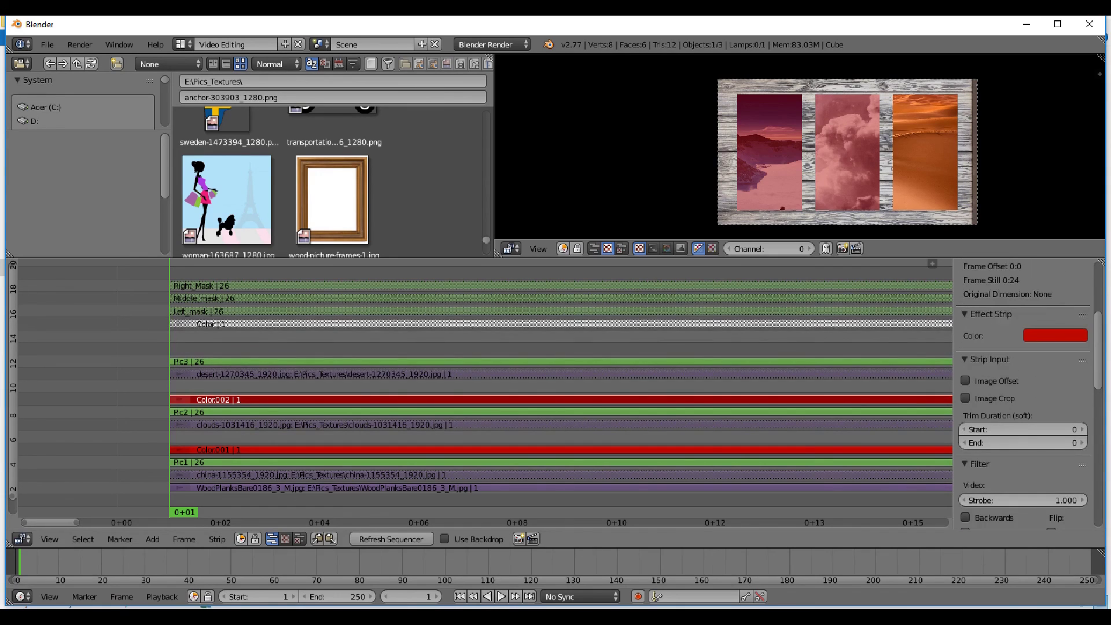
pyautogui.click(1055, 336)
pyautogui.moveTo(1010, 249)
pyautogui.mouseDown()
pyautogui.moveTo(971, 172)
pyautogui.moveTo(1055, 225)
pyautogui.moveTo(1061, 192)
pyautogui.moveTo(1041, 155)
pyautogui.mouseUp()
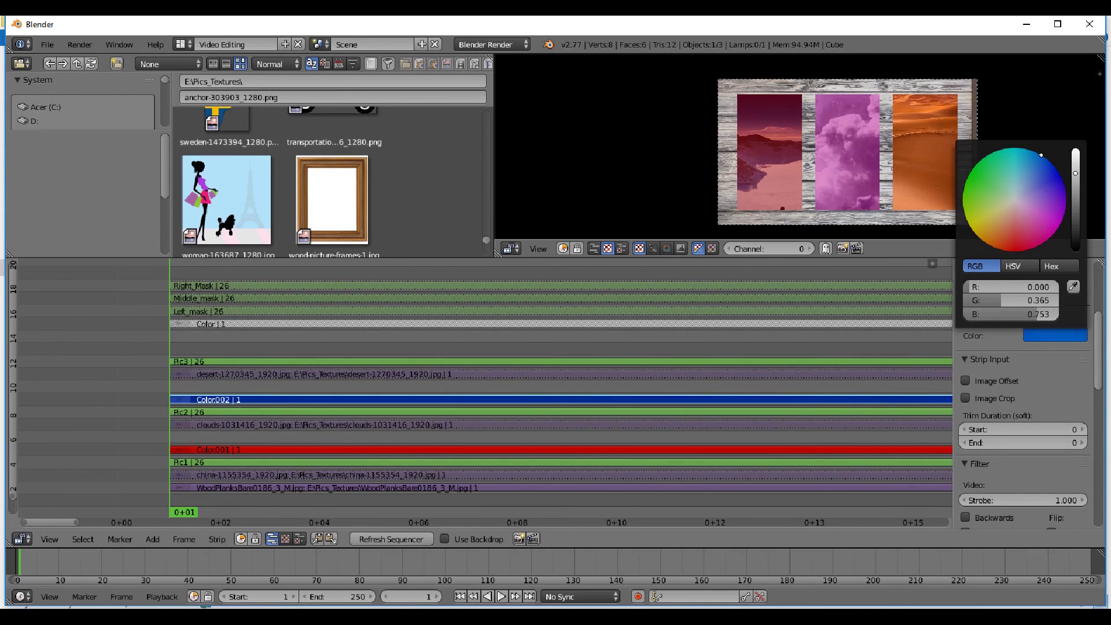
pyautogui.scroll(-17, 1024, 399)
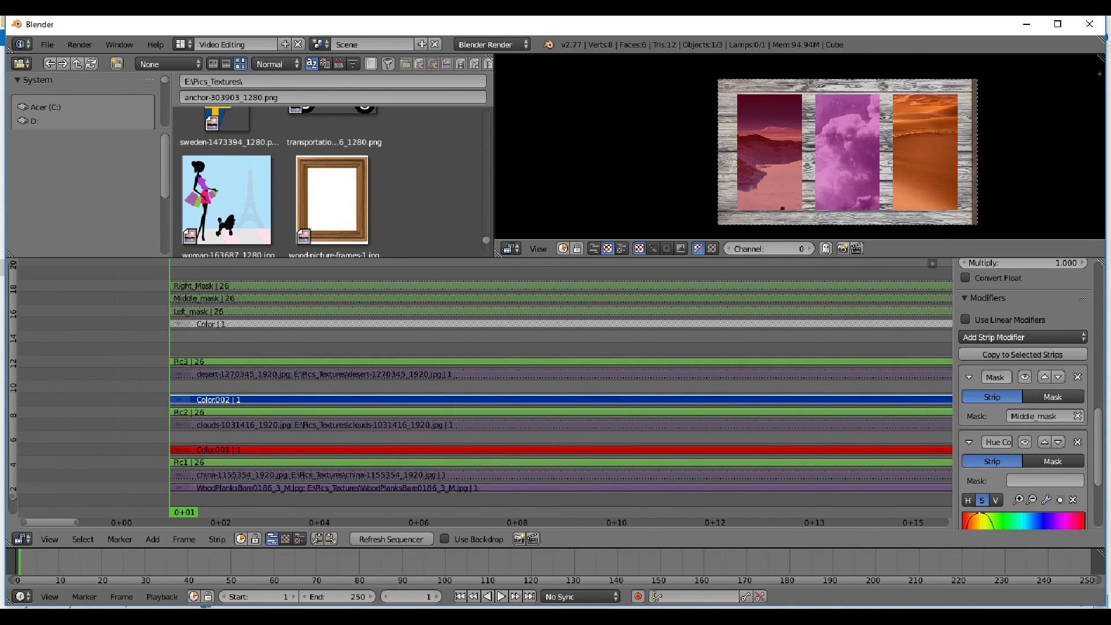
pyautogui.moveTo(1024, 428); pyautogui.dragTo(1038, 388)
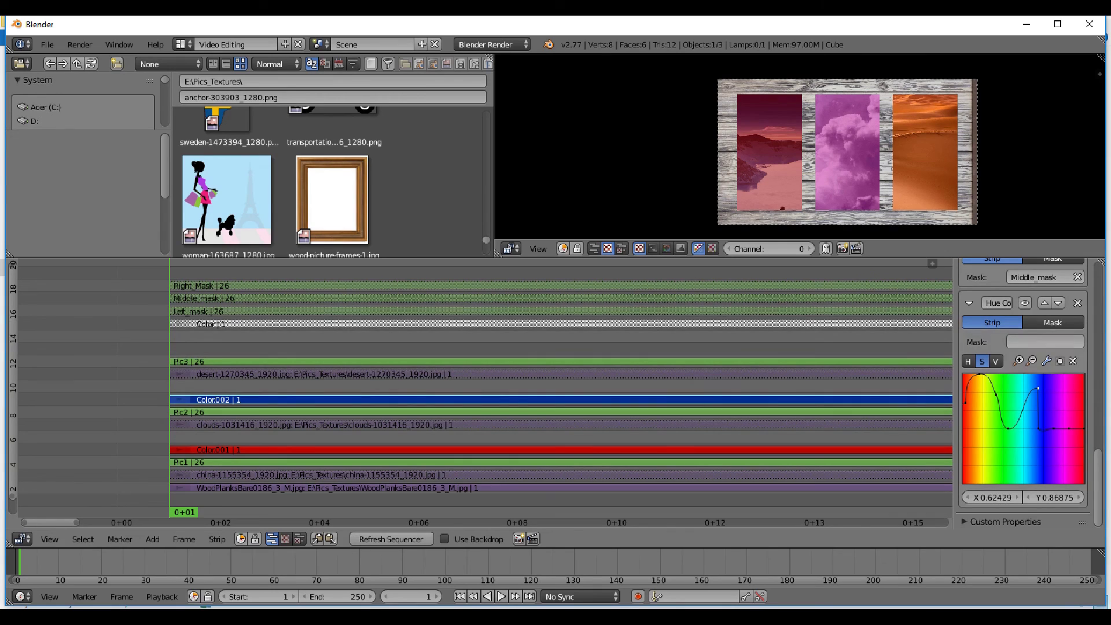
# Select the Pic1 strip and play back the sequence to preview the tinted pictures.
pyautogui.rightClick(857, 462)
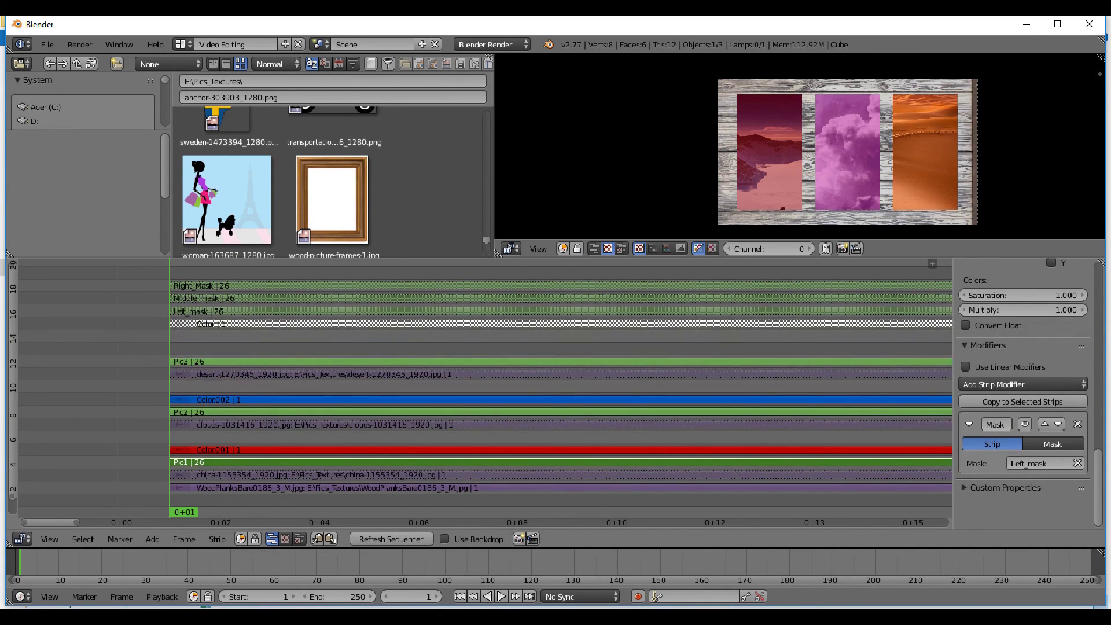
pyautogui.hotkey('alt', 'a')
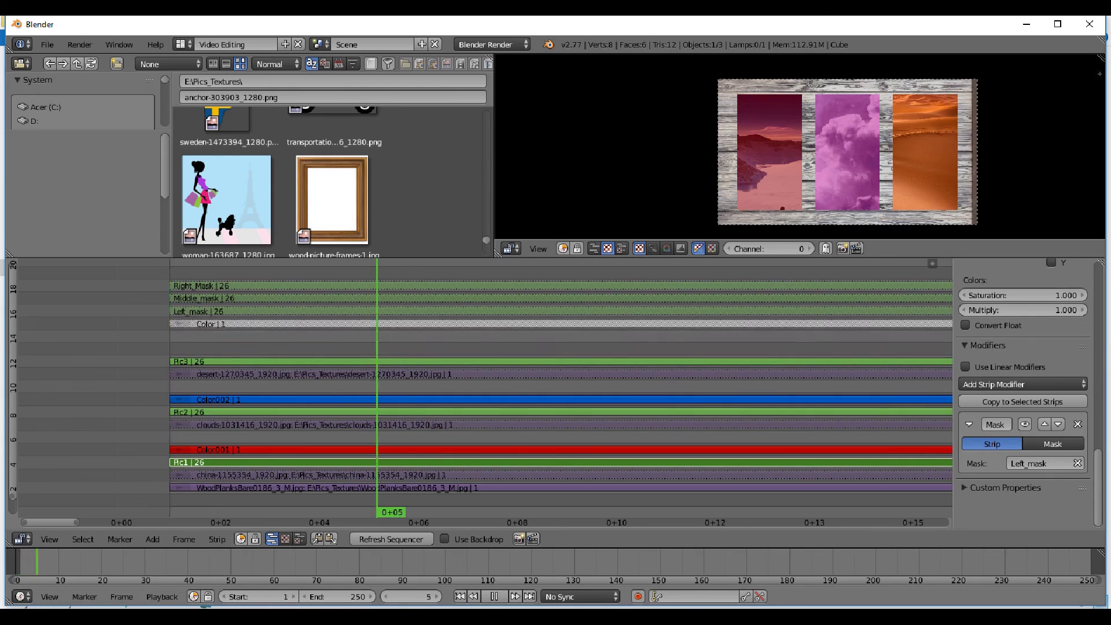